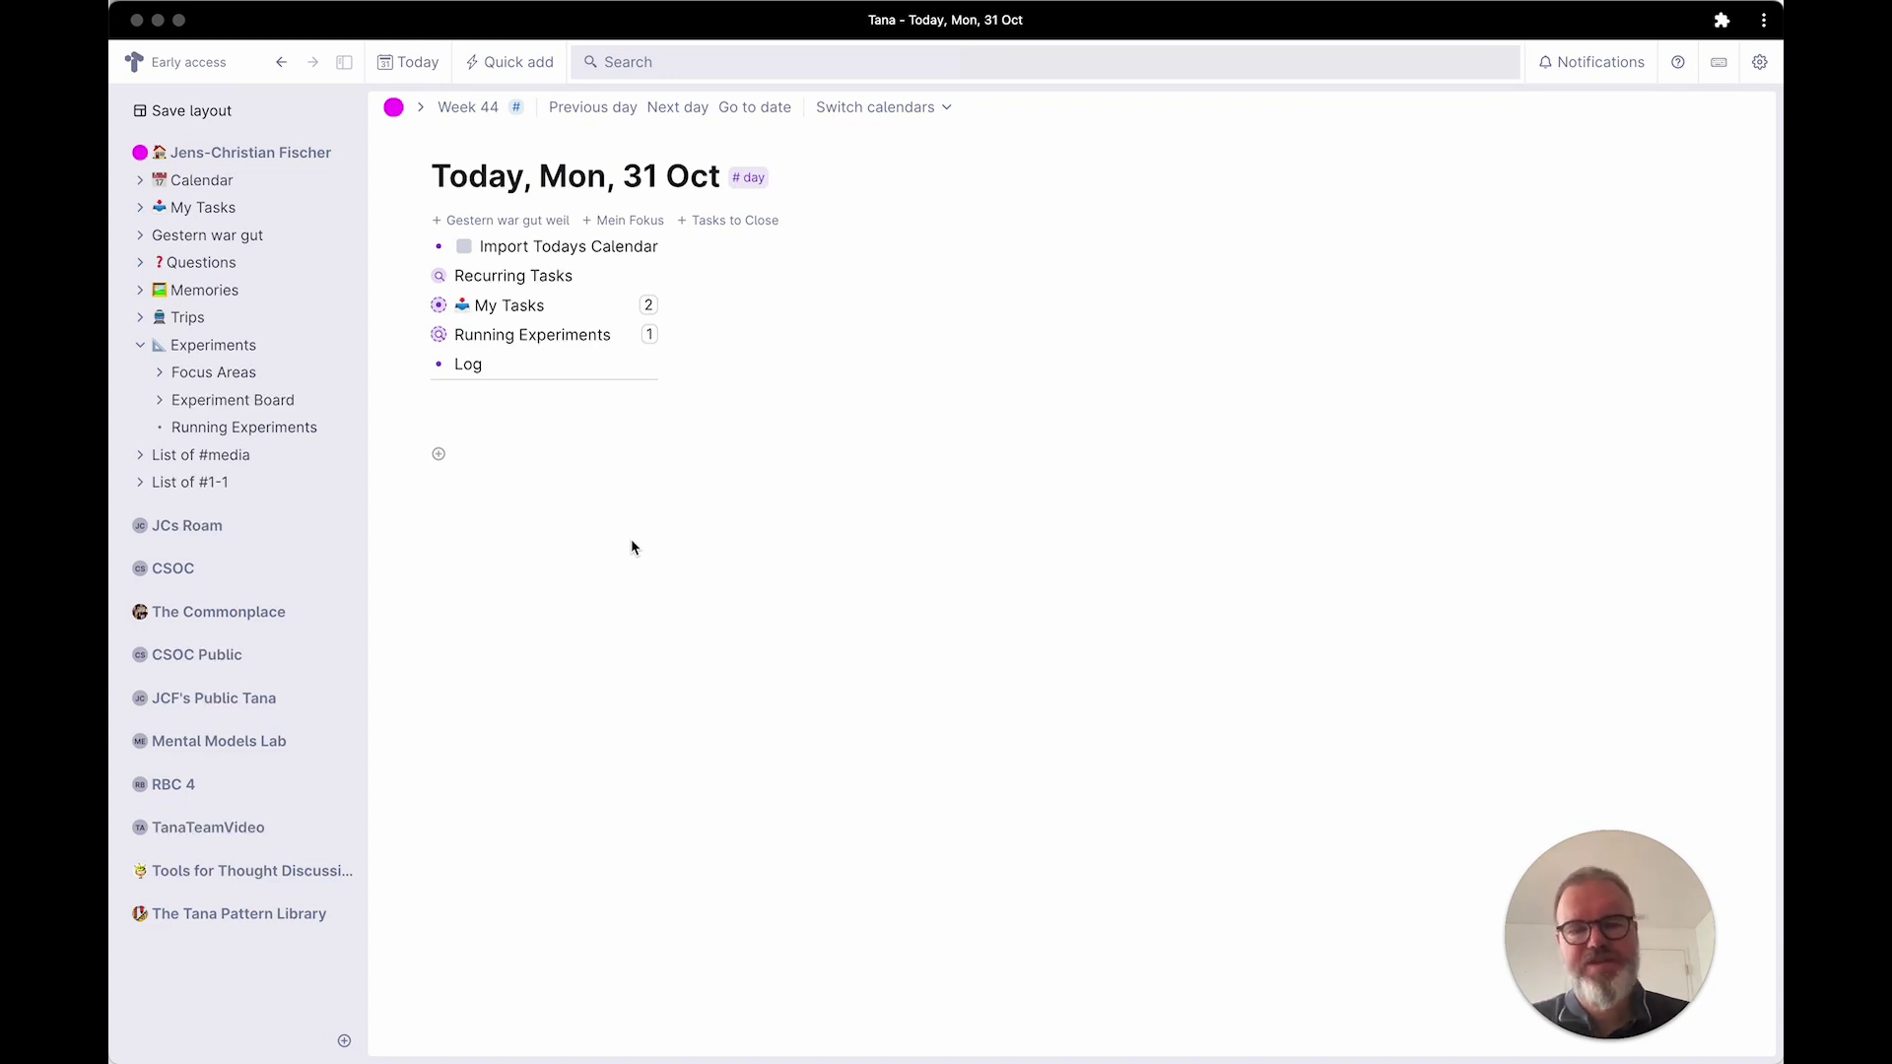
Step: Paste The Tana Pattern Library into a new empty node on the Today page
left_click(455, 454)
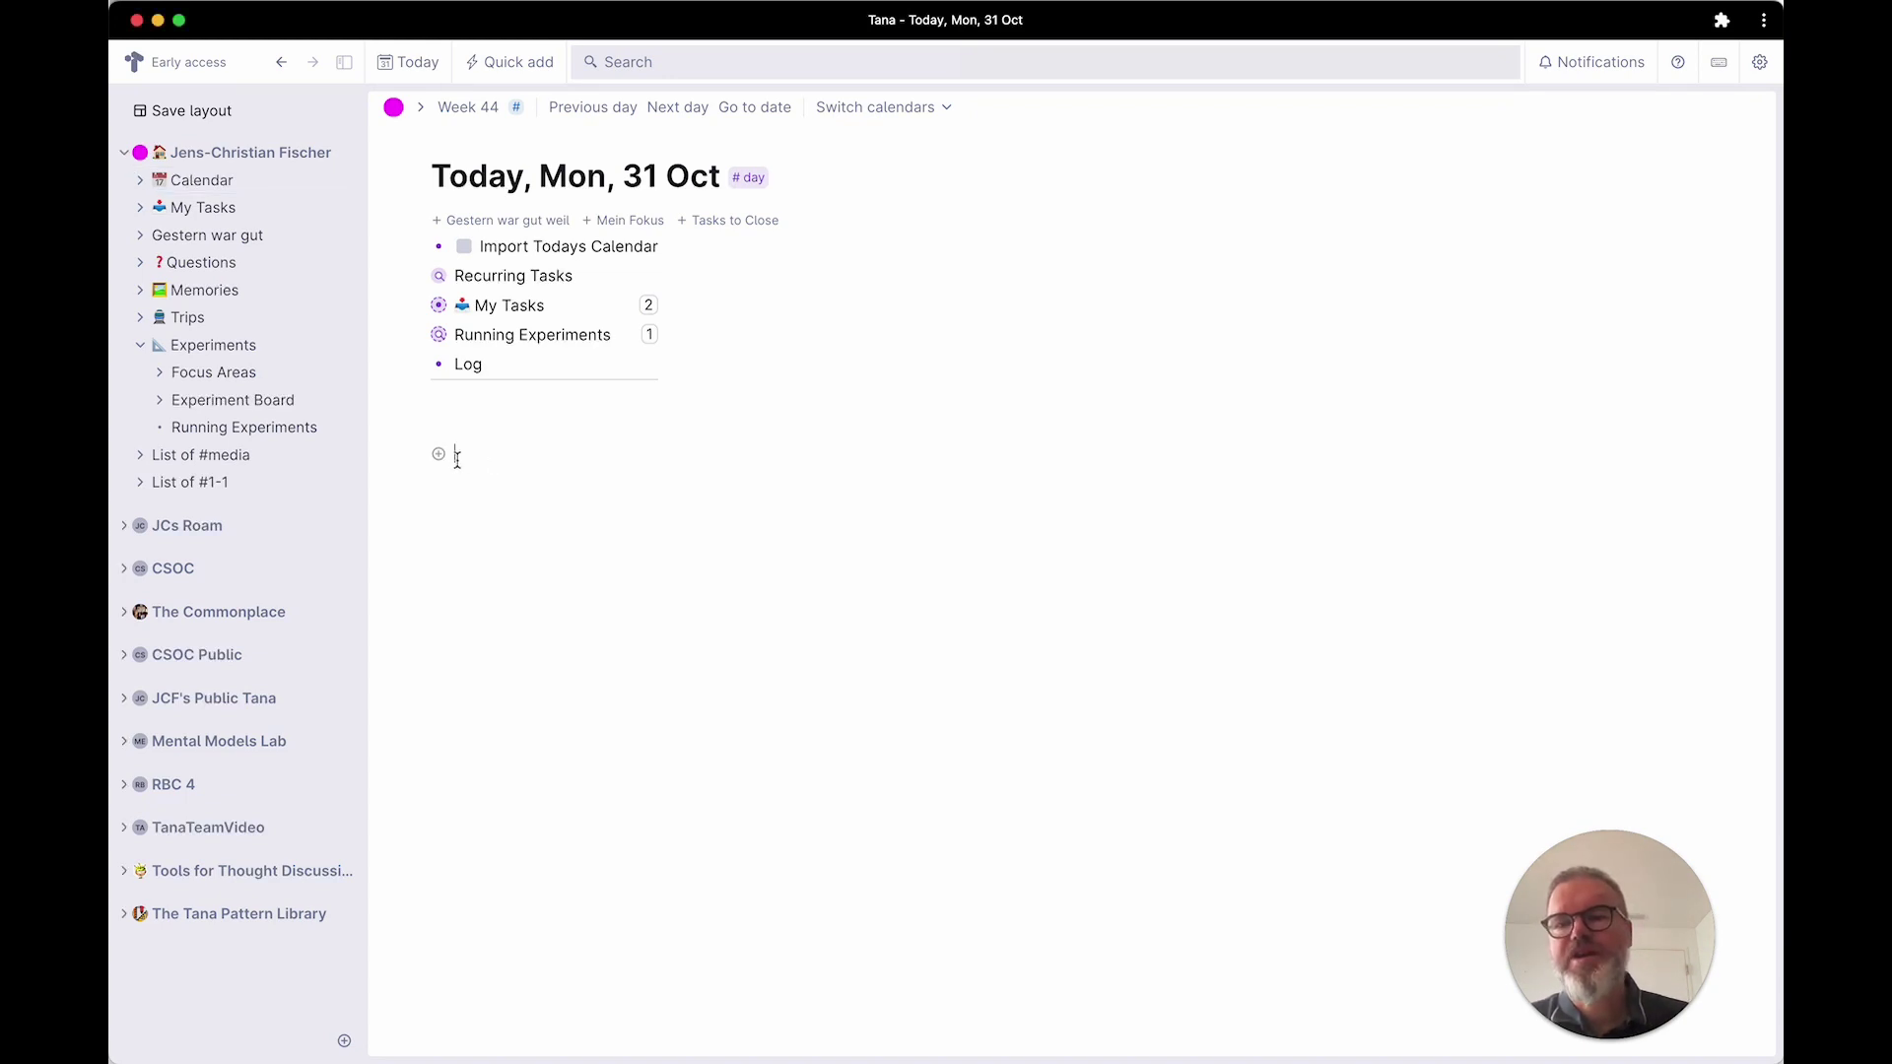
right_click(466, 462)
left_click(546, 609)
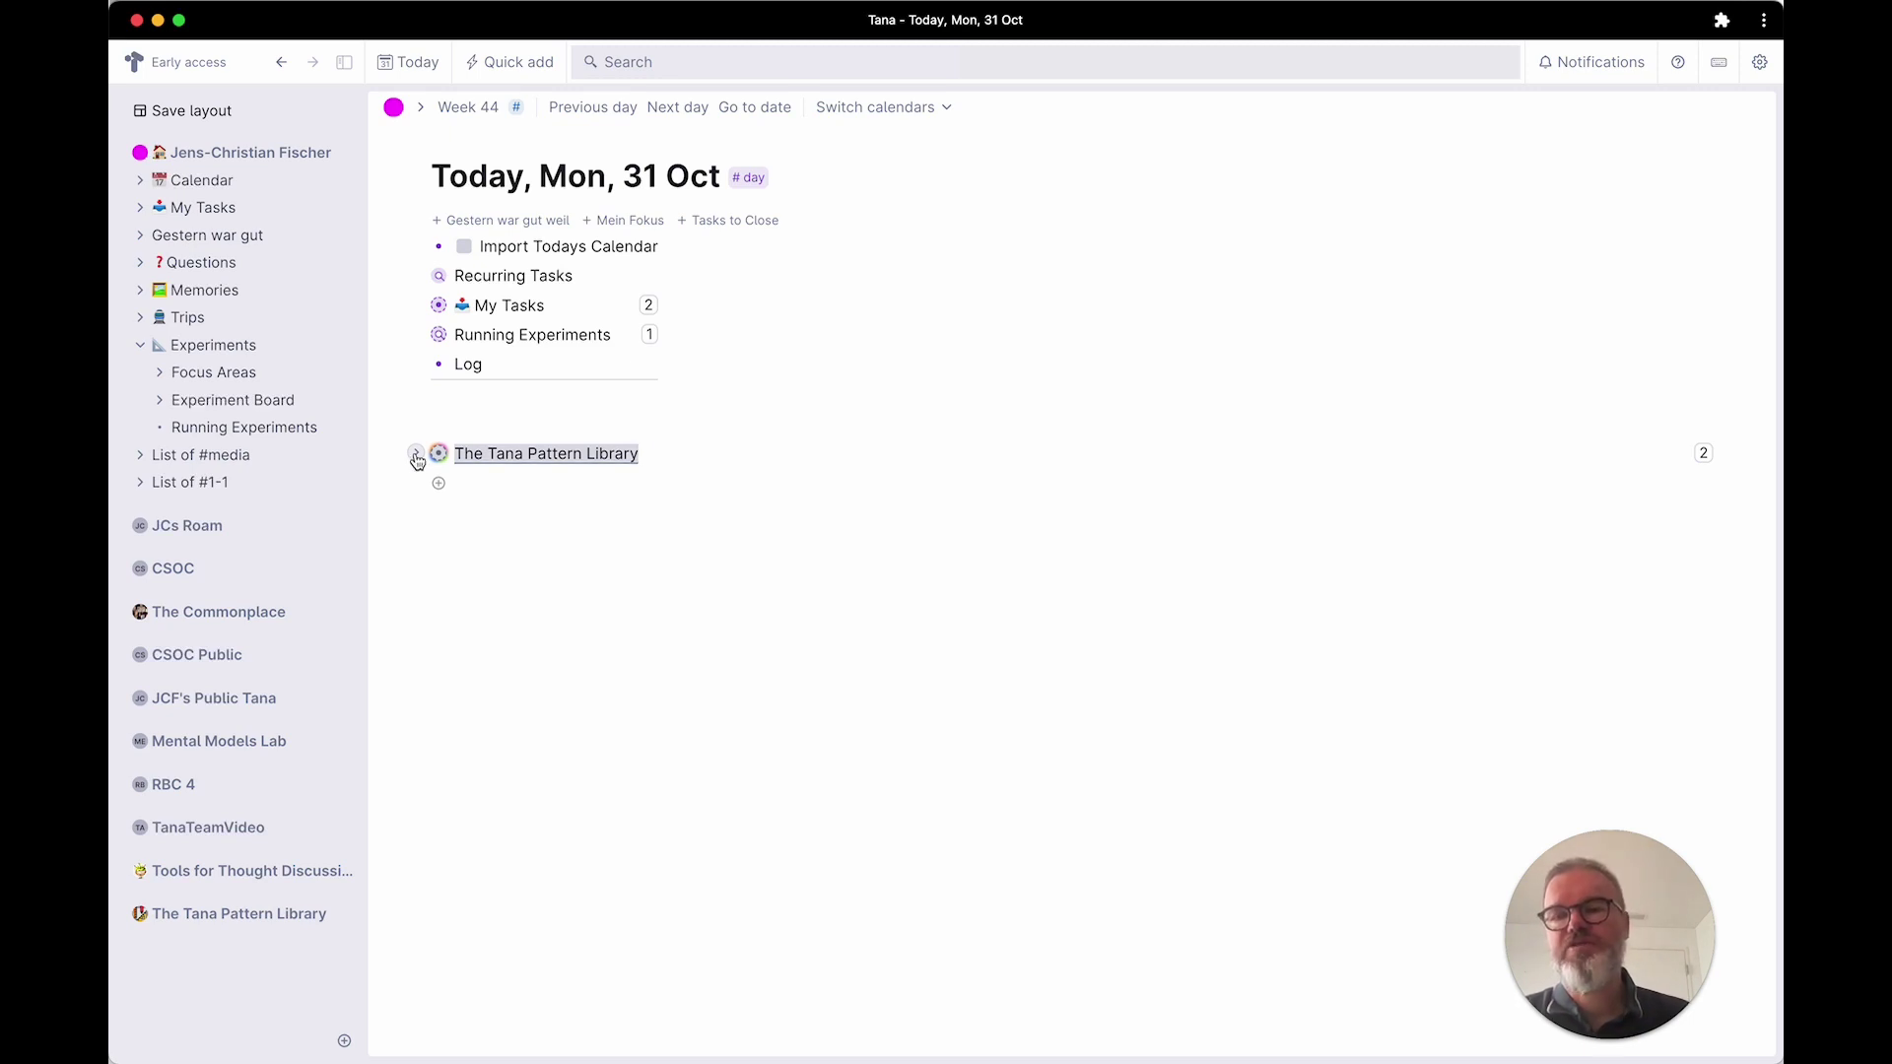
Step: Expand the library's What is this?, How To use and Patterns sections, then collapse What is this?
left_click(416, 454)
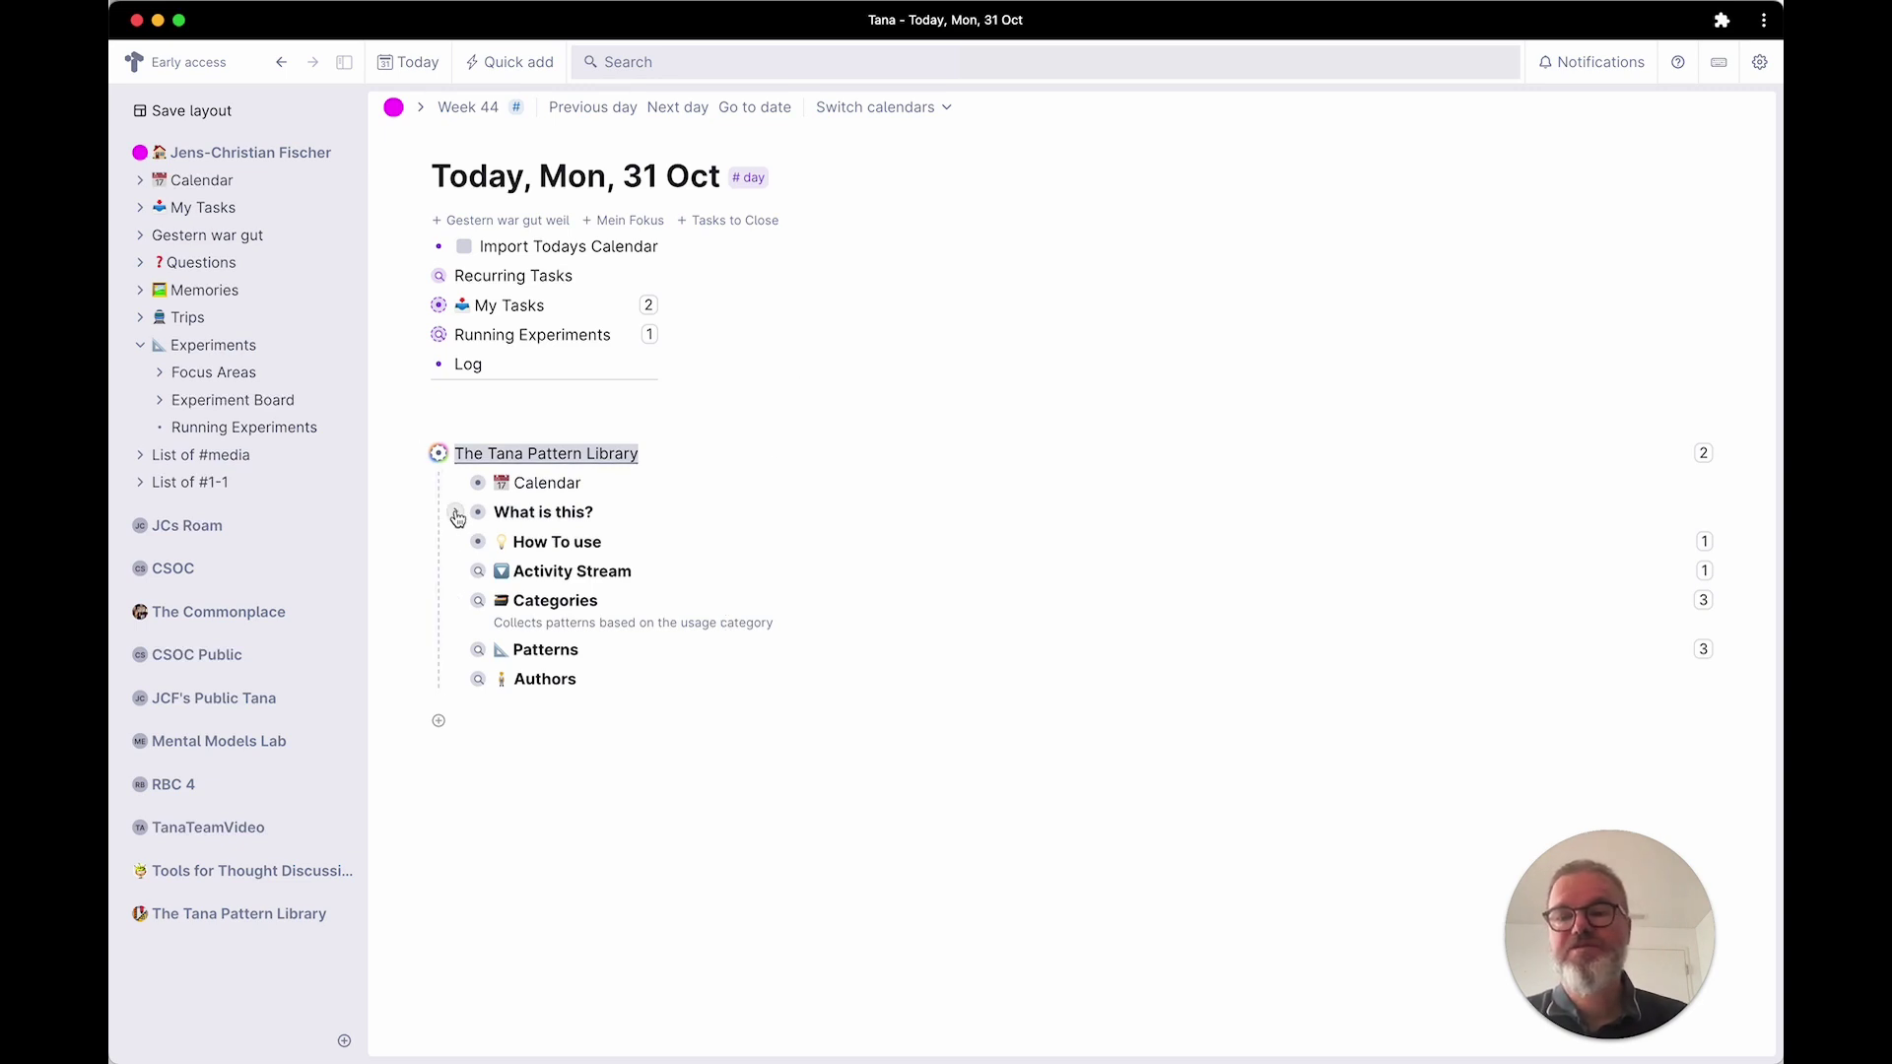
left_click(459, 512)
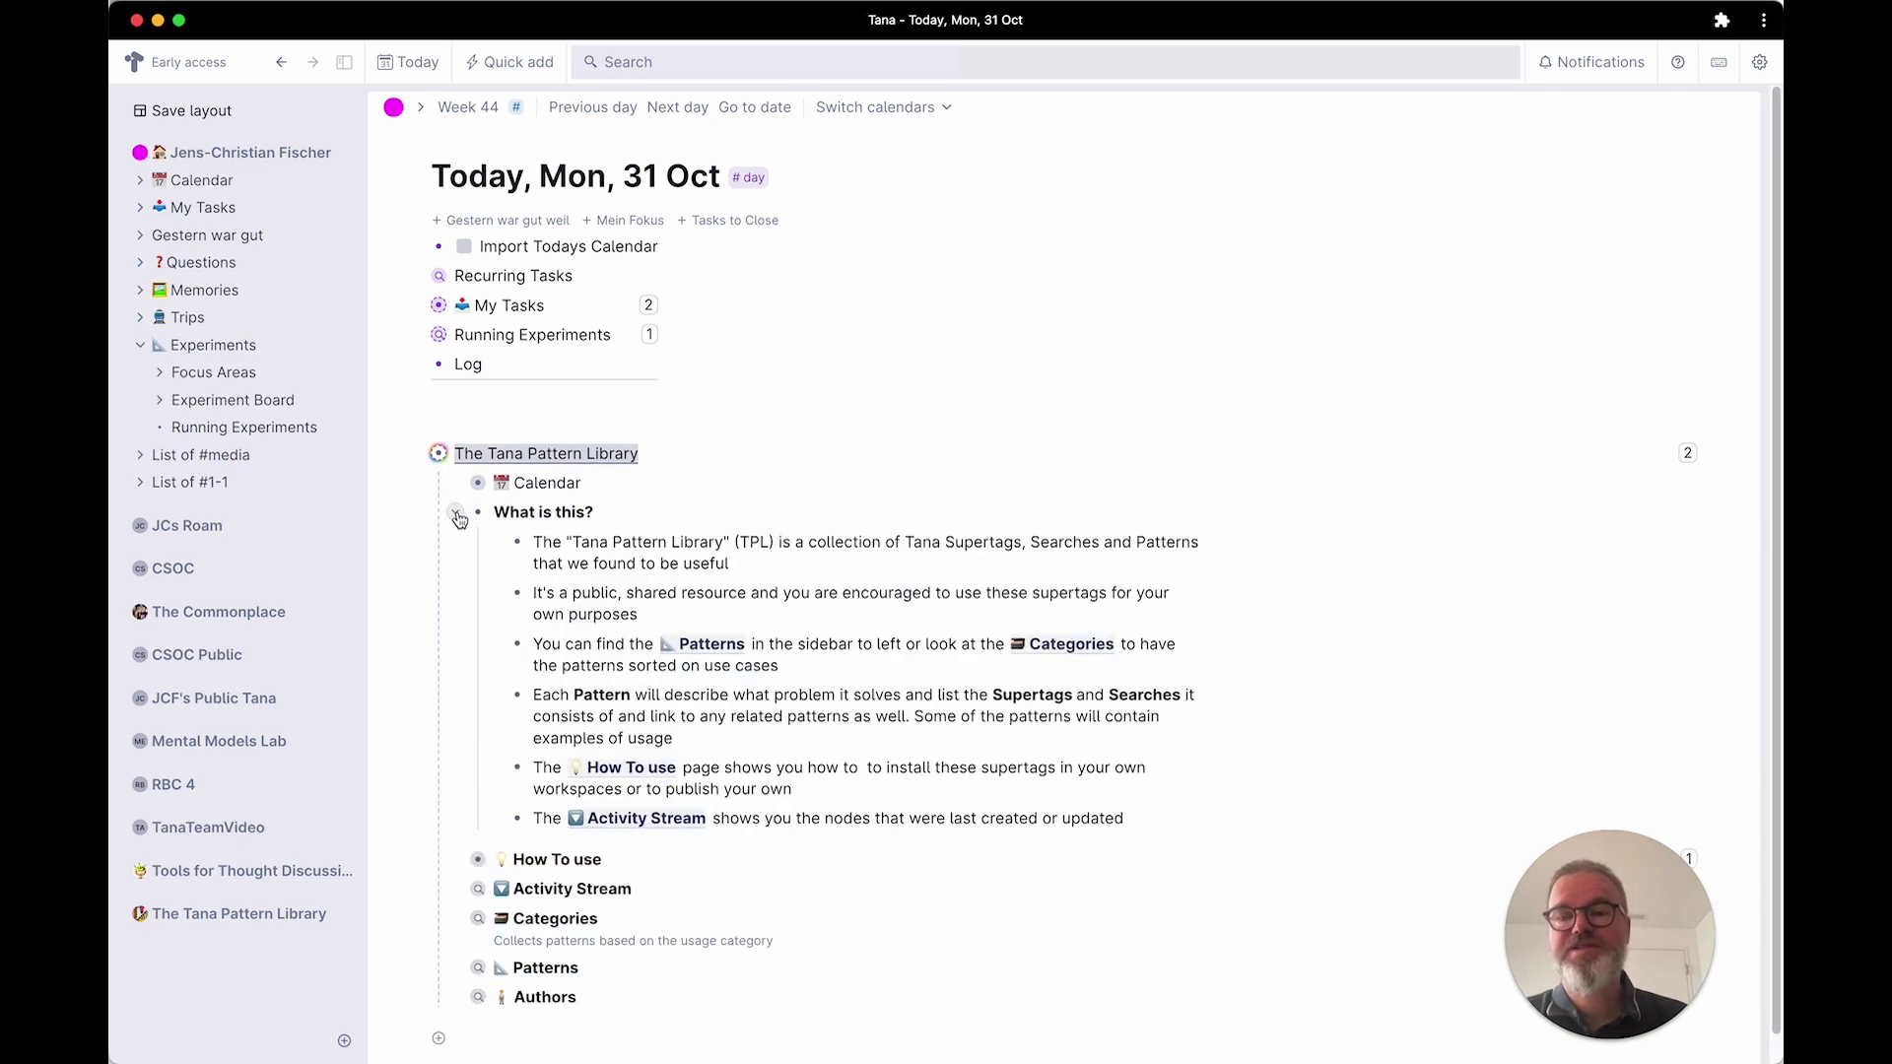
scroll(398, 809, "down", 1)
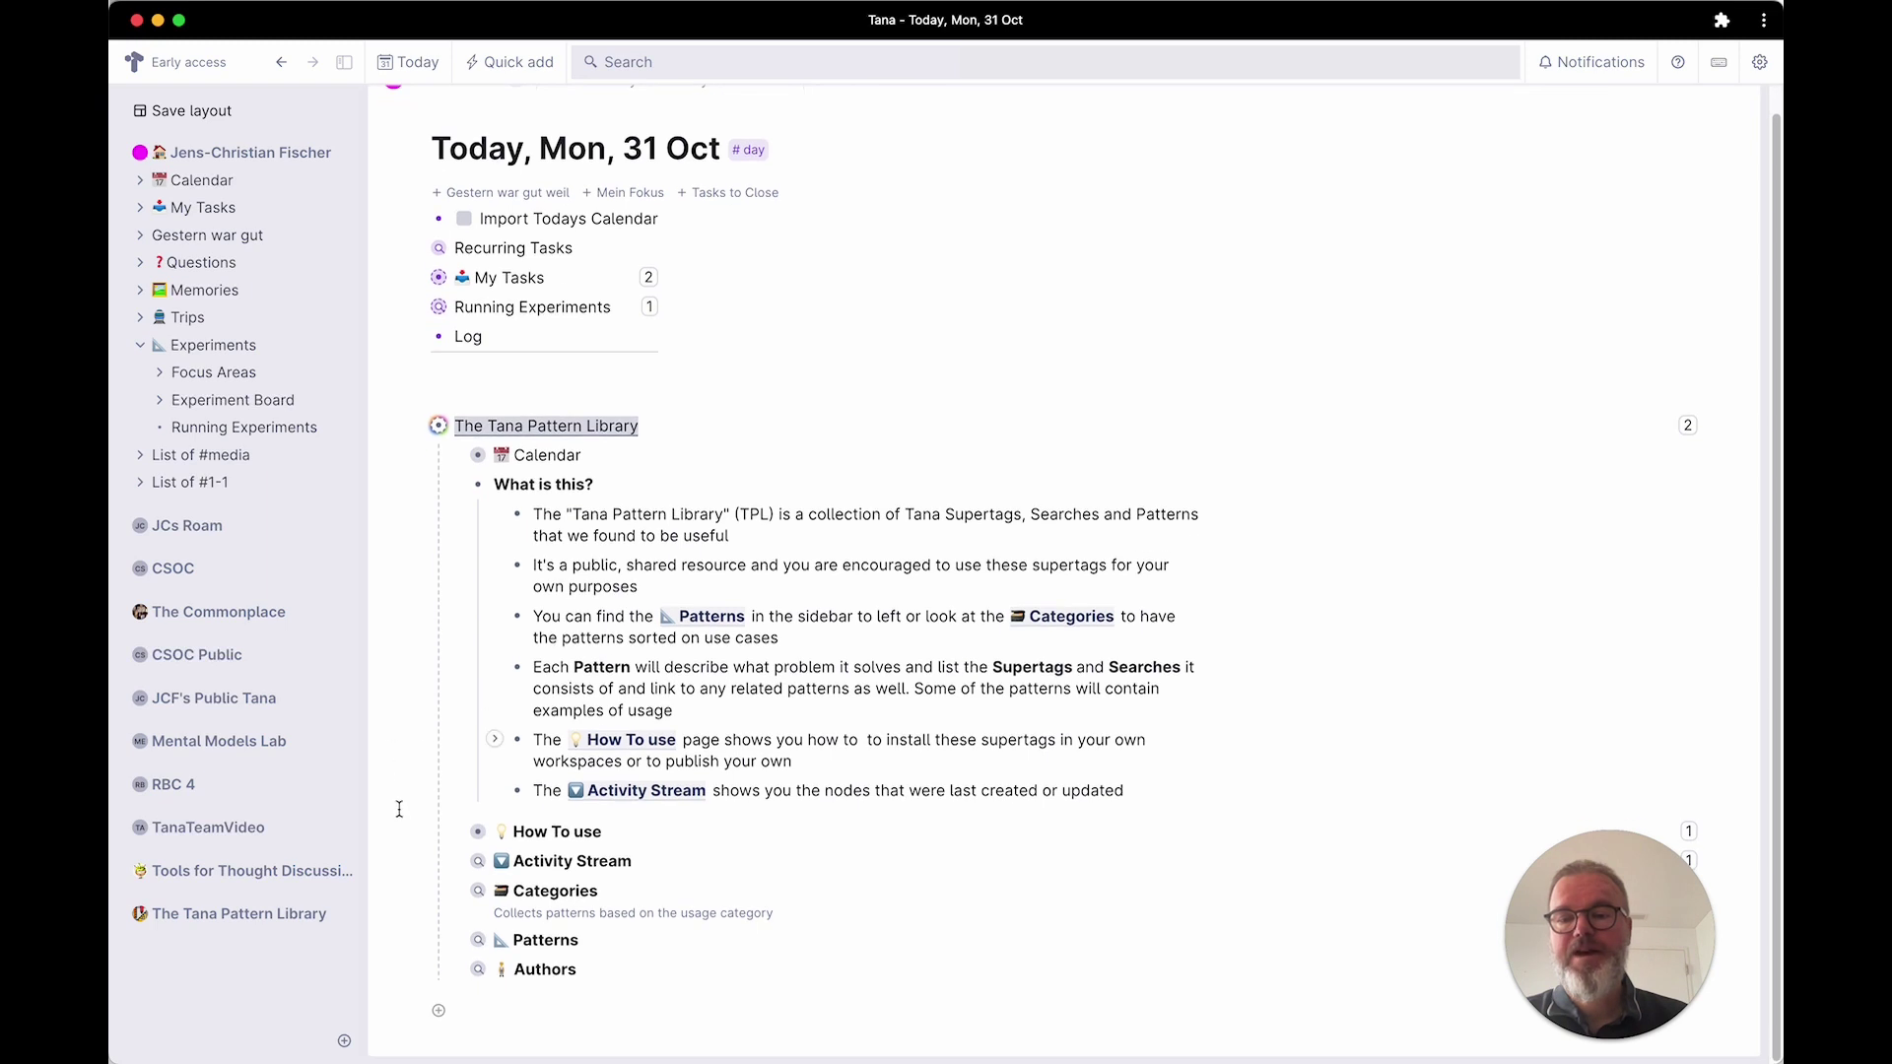
left_click(457, 834)
scroll(488, 839, "down", 4)
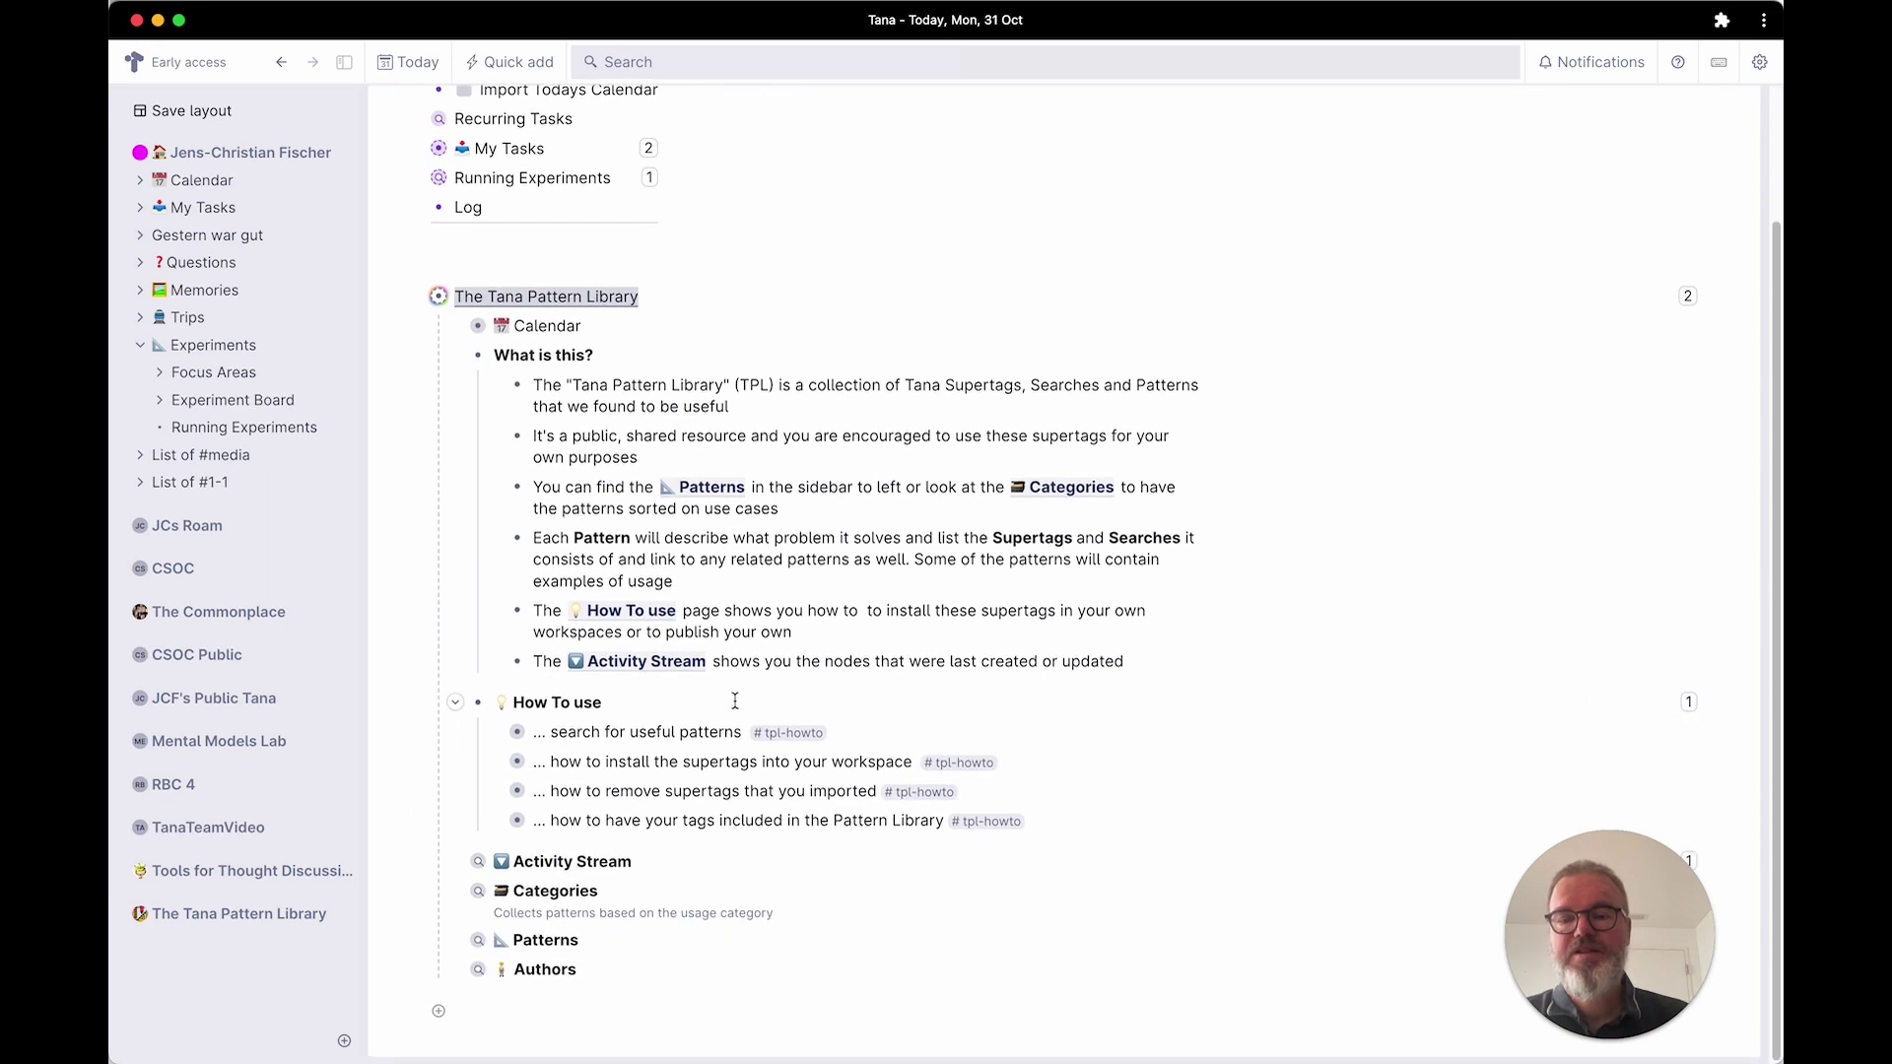
left_click(459, 943)
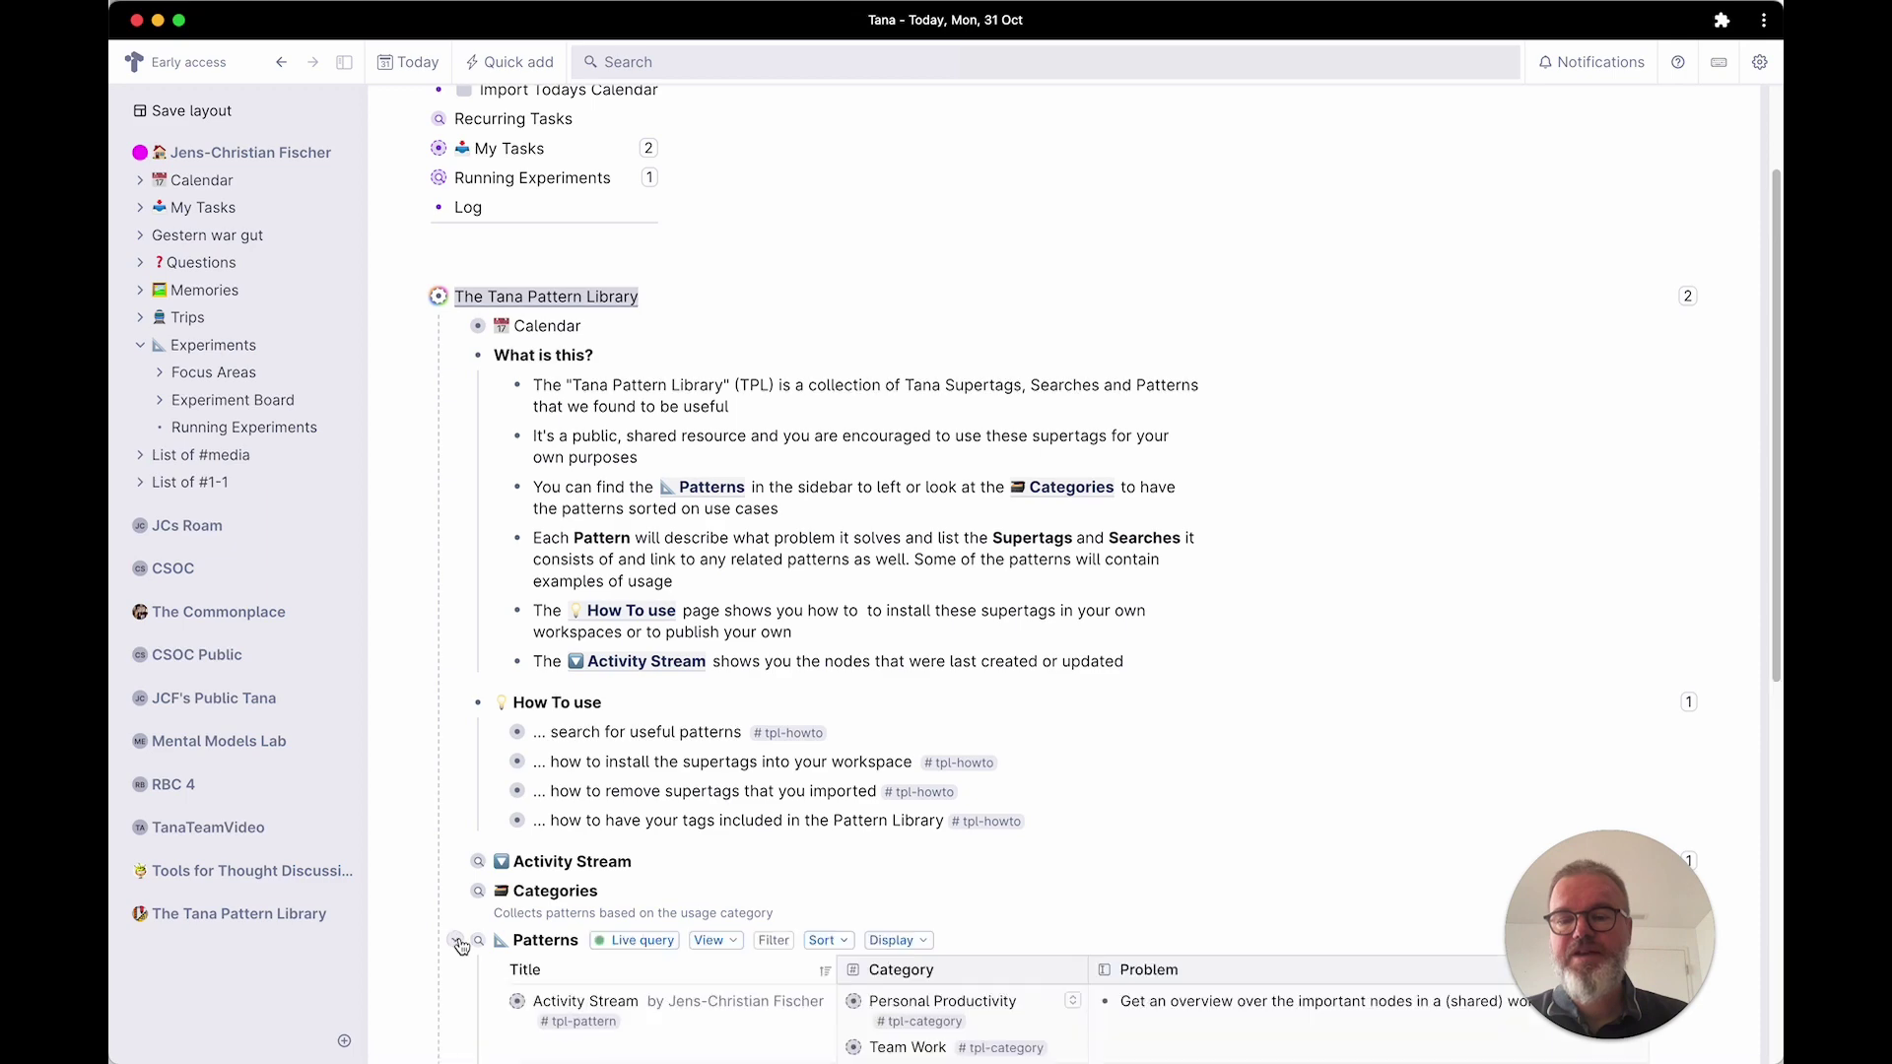
left_click(456, 357)
left_click(456, 384)
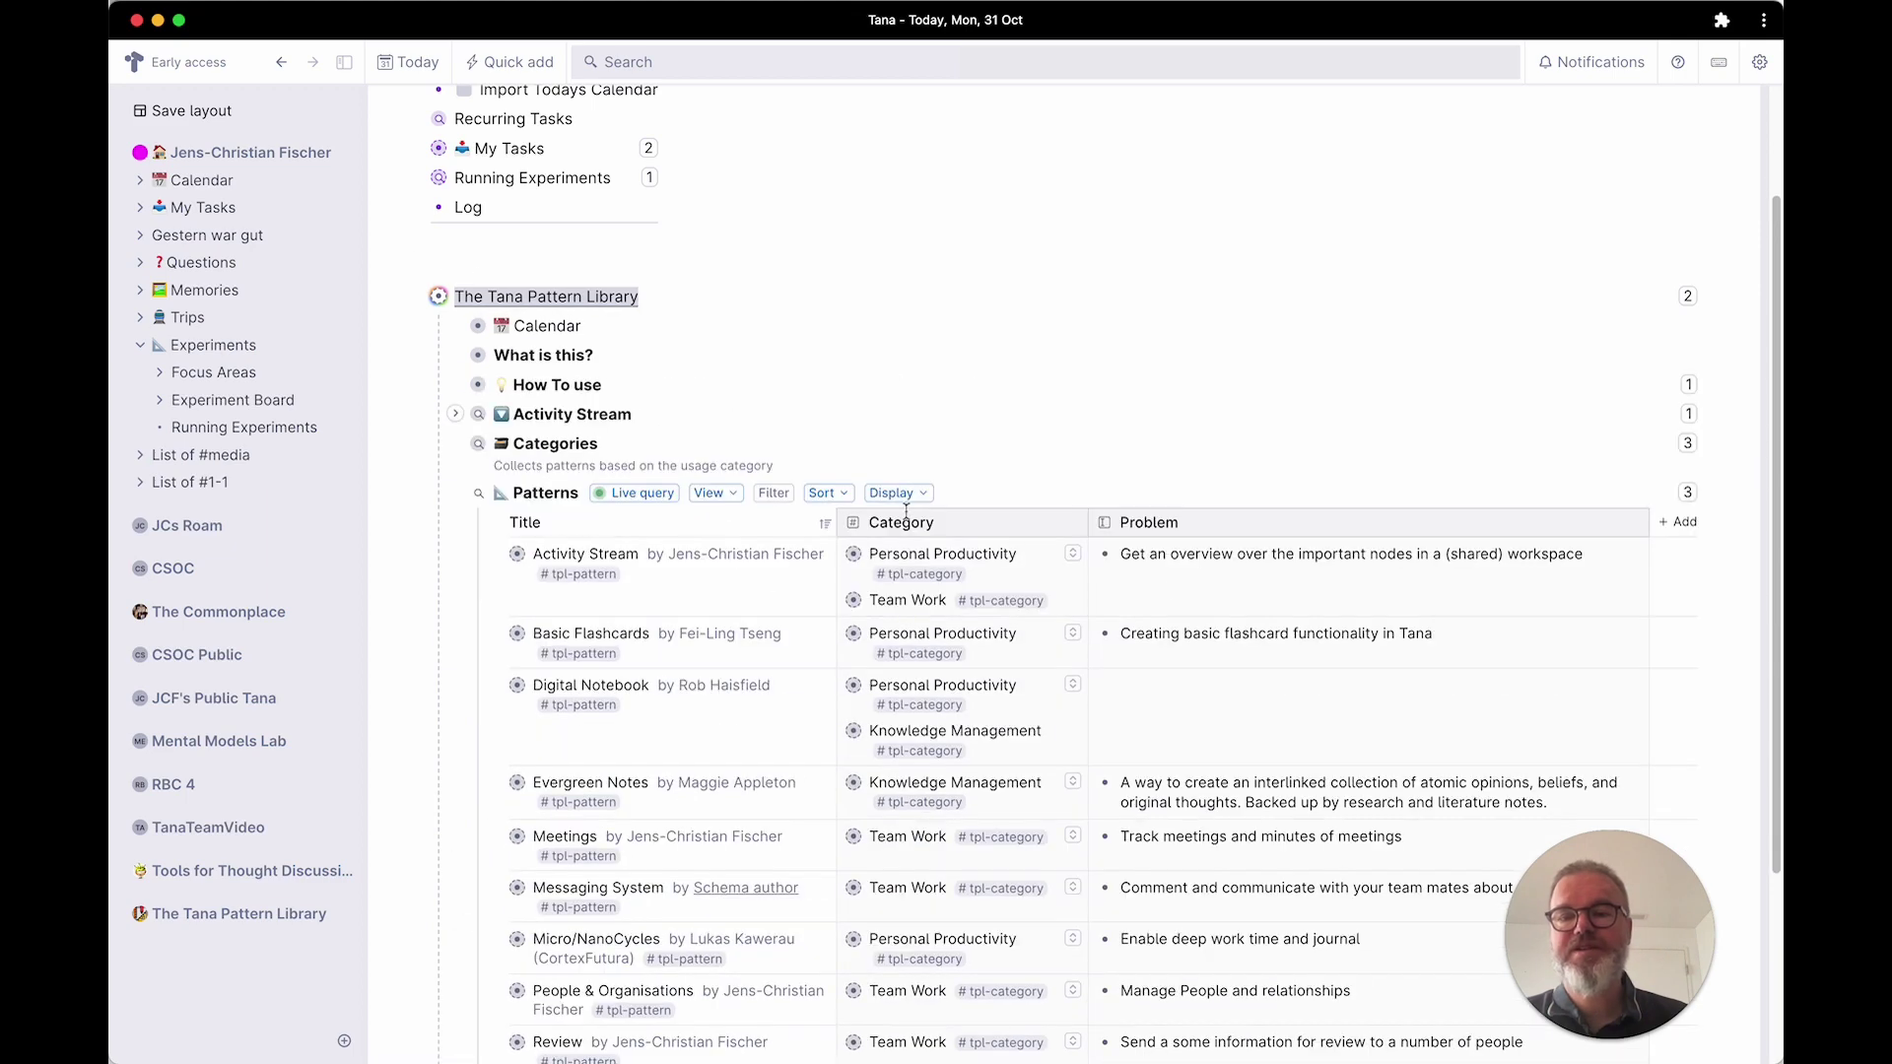
scroll(1281, 592, "down", 4)
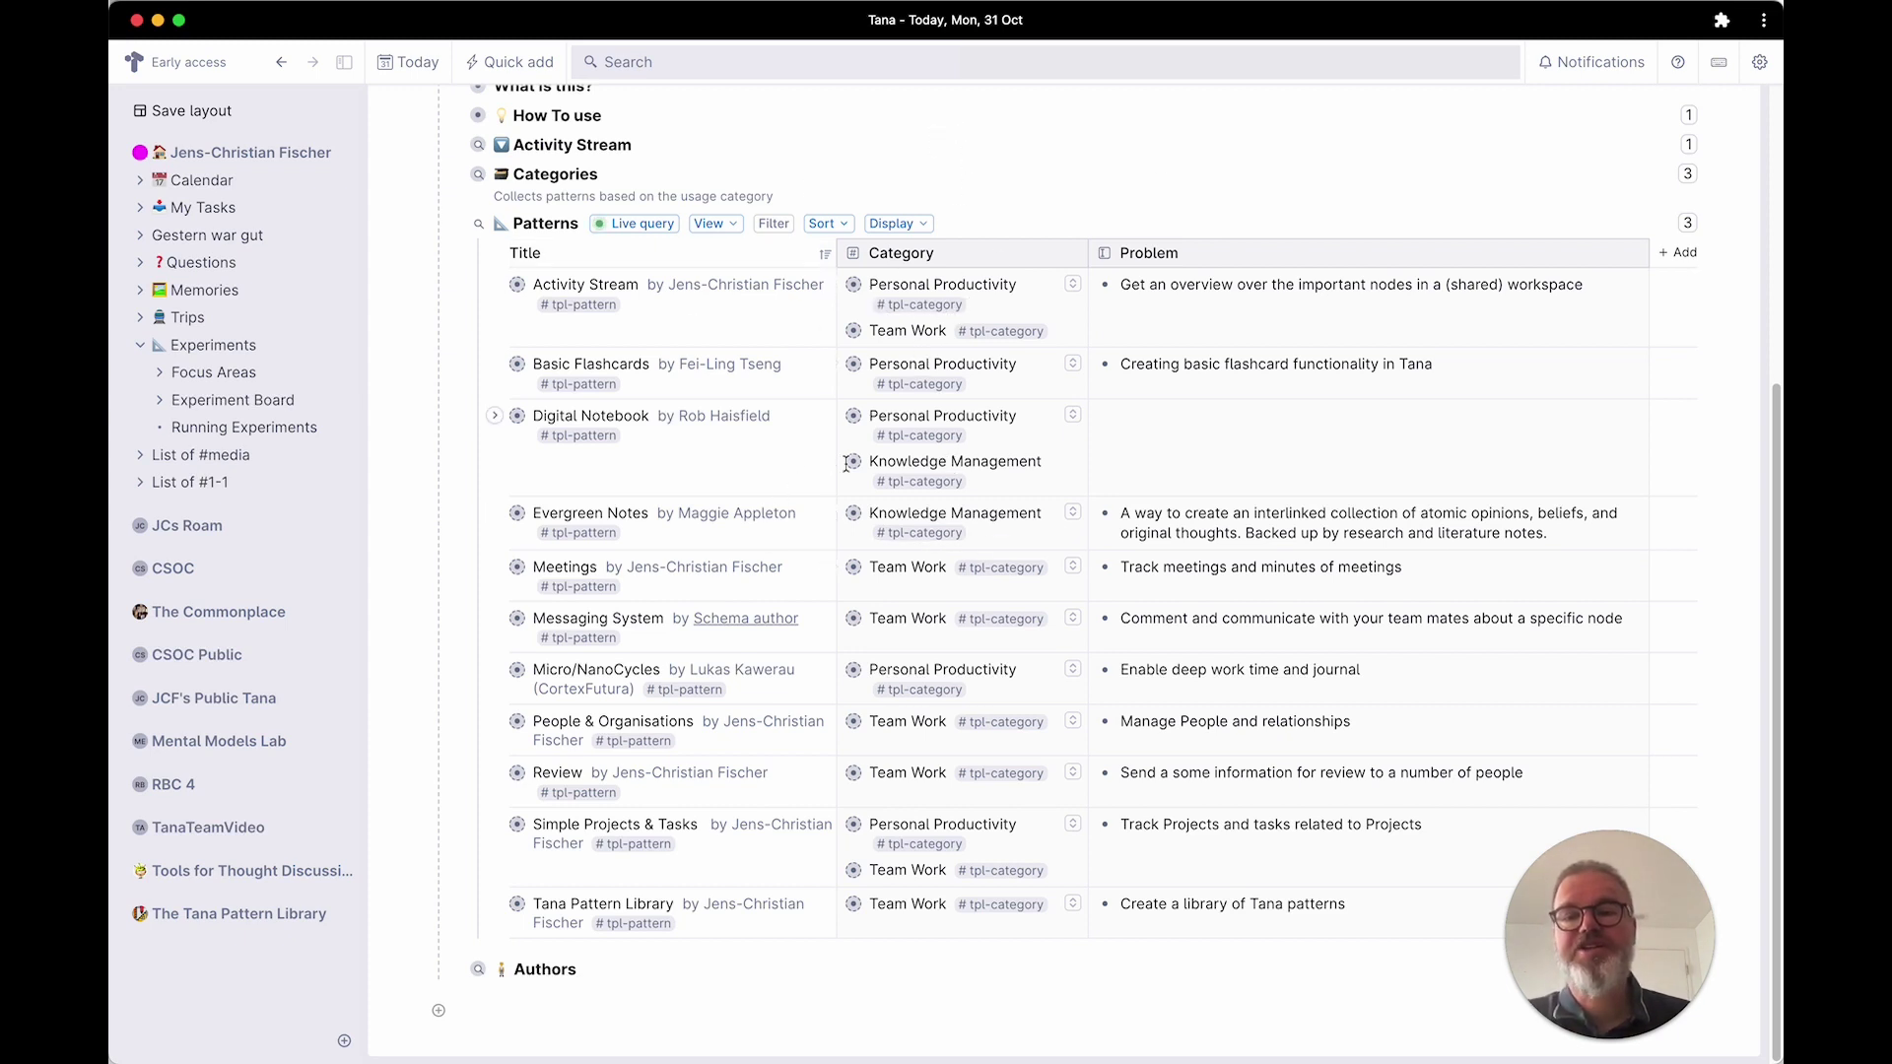
left_click(519, 419)
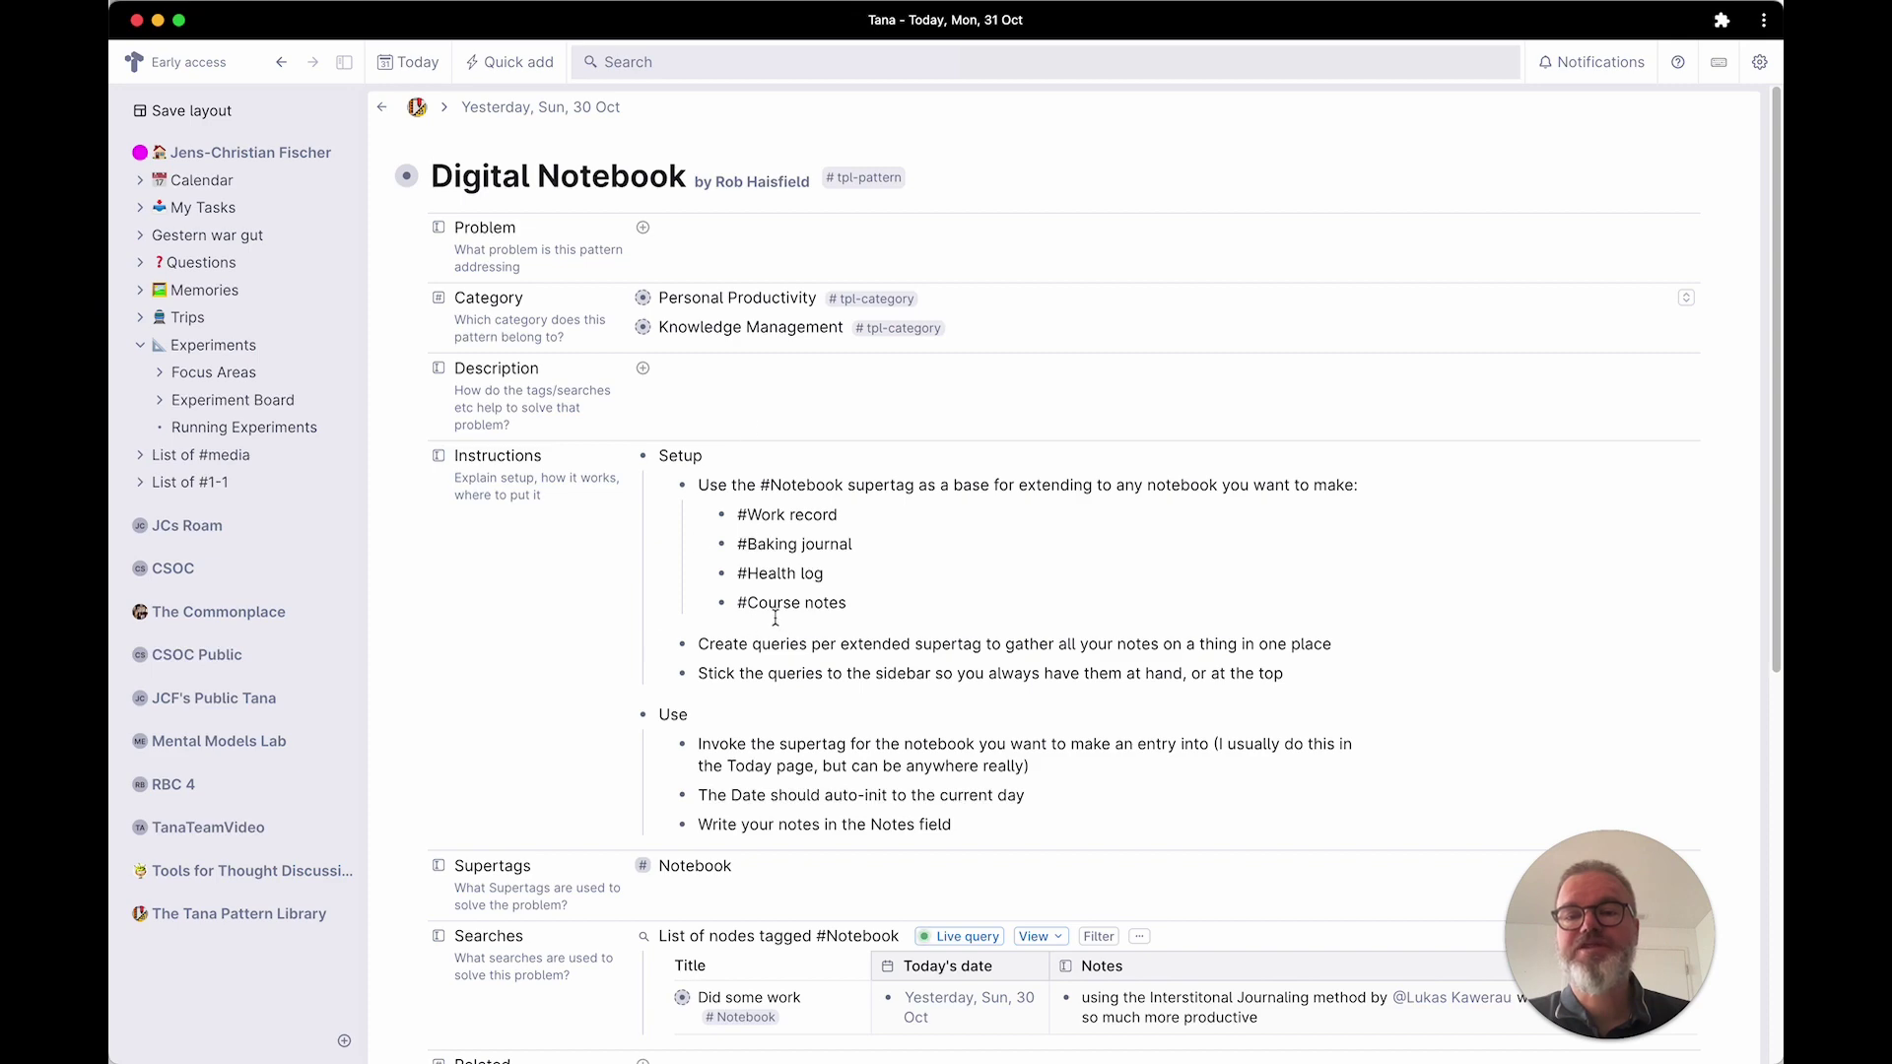
scroll(775, 619, "down", 5)
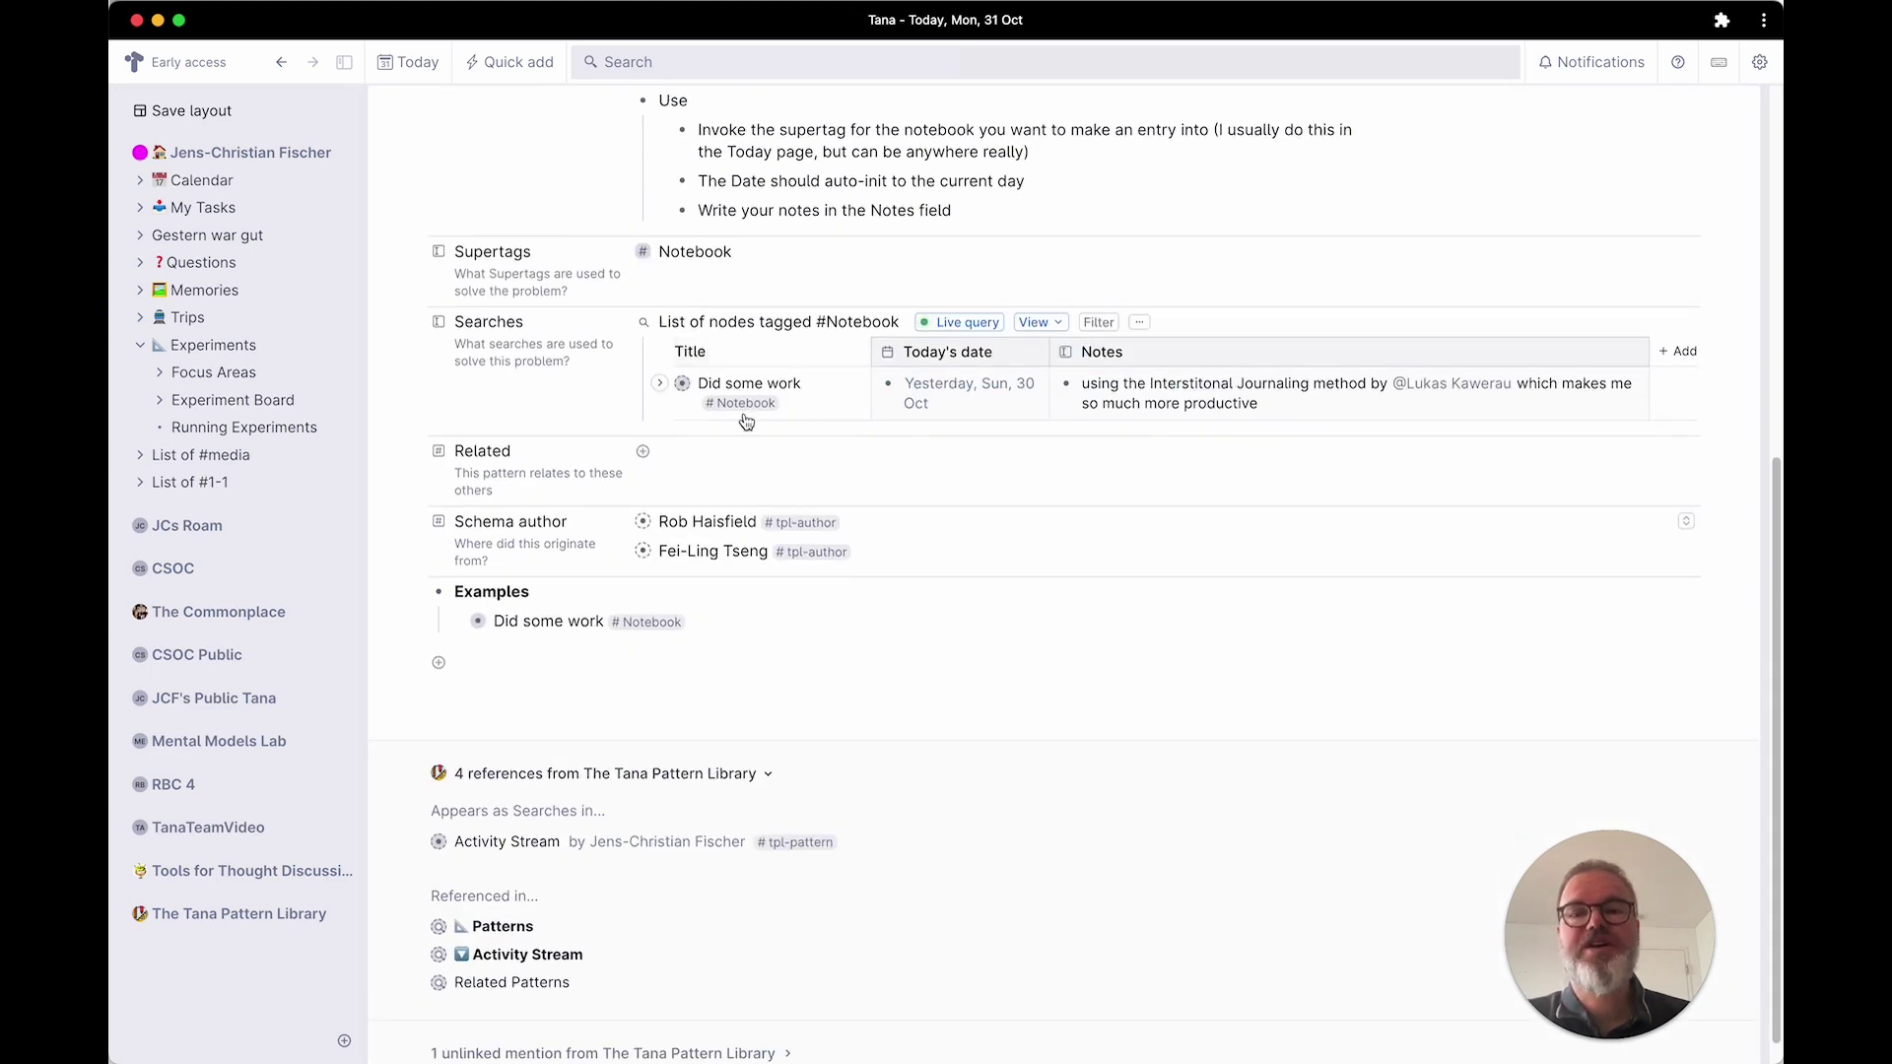
scroll(666, 624, "up", 2)
scroll(666, 625, "up", 5)
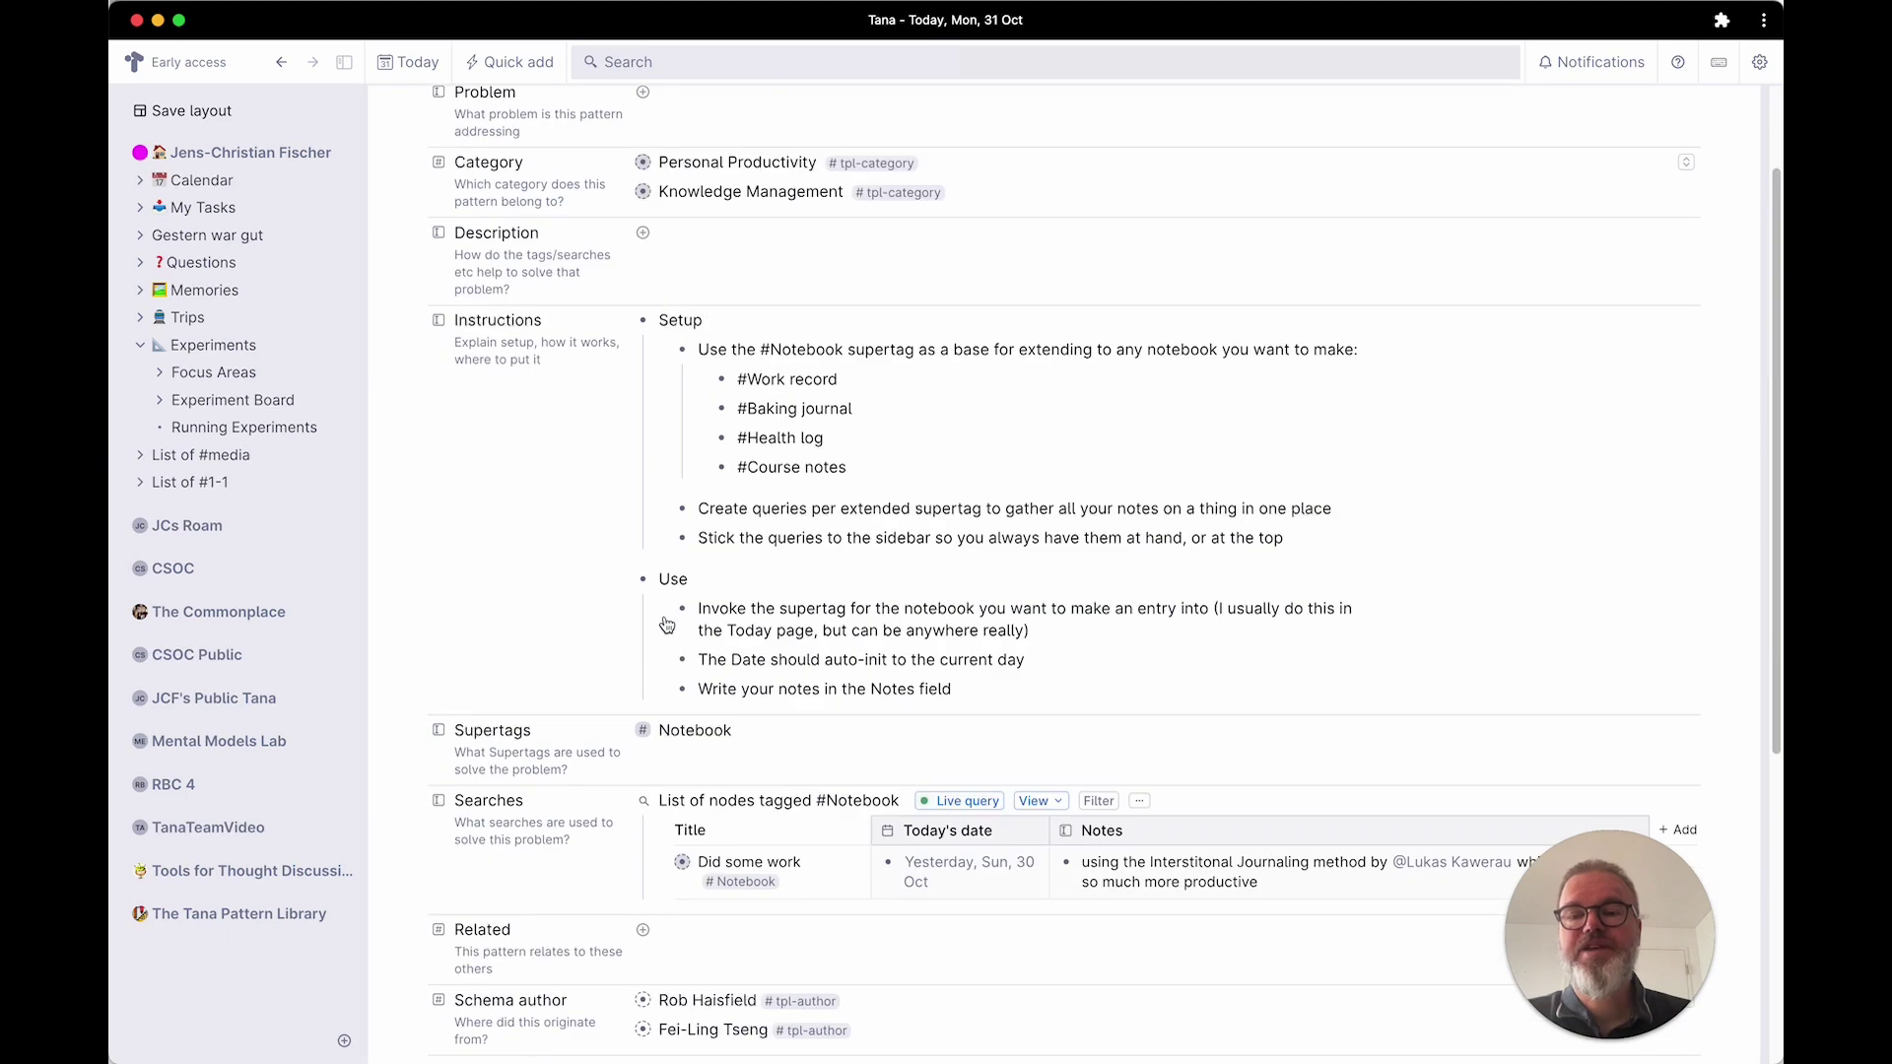
scroll(665, 623, "up", 2)
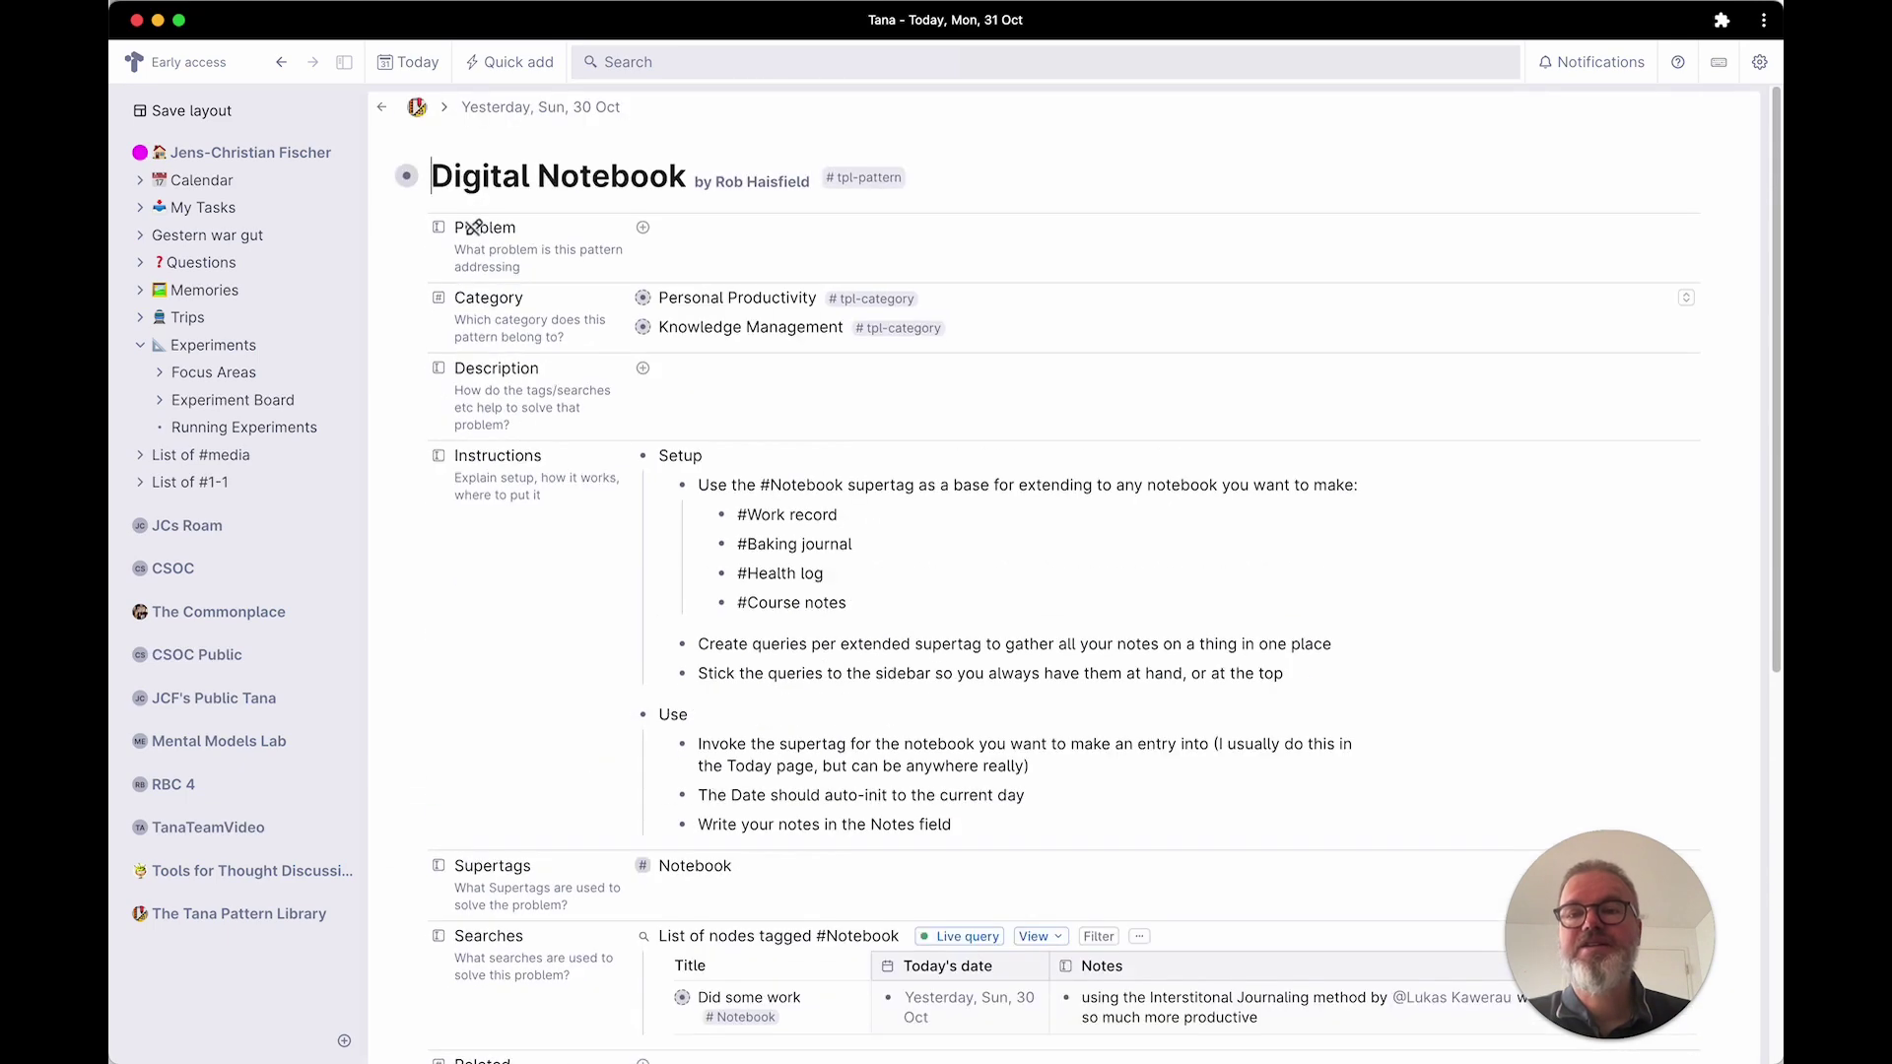
left_click(278, 63)
scroll(645, 730, "down", 2)
scroll(646, 731, "down", 2)
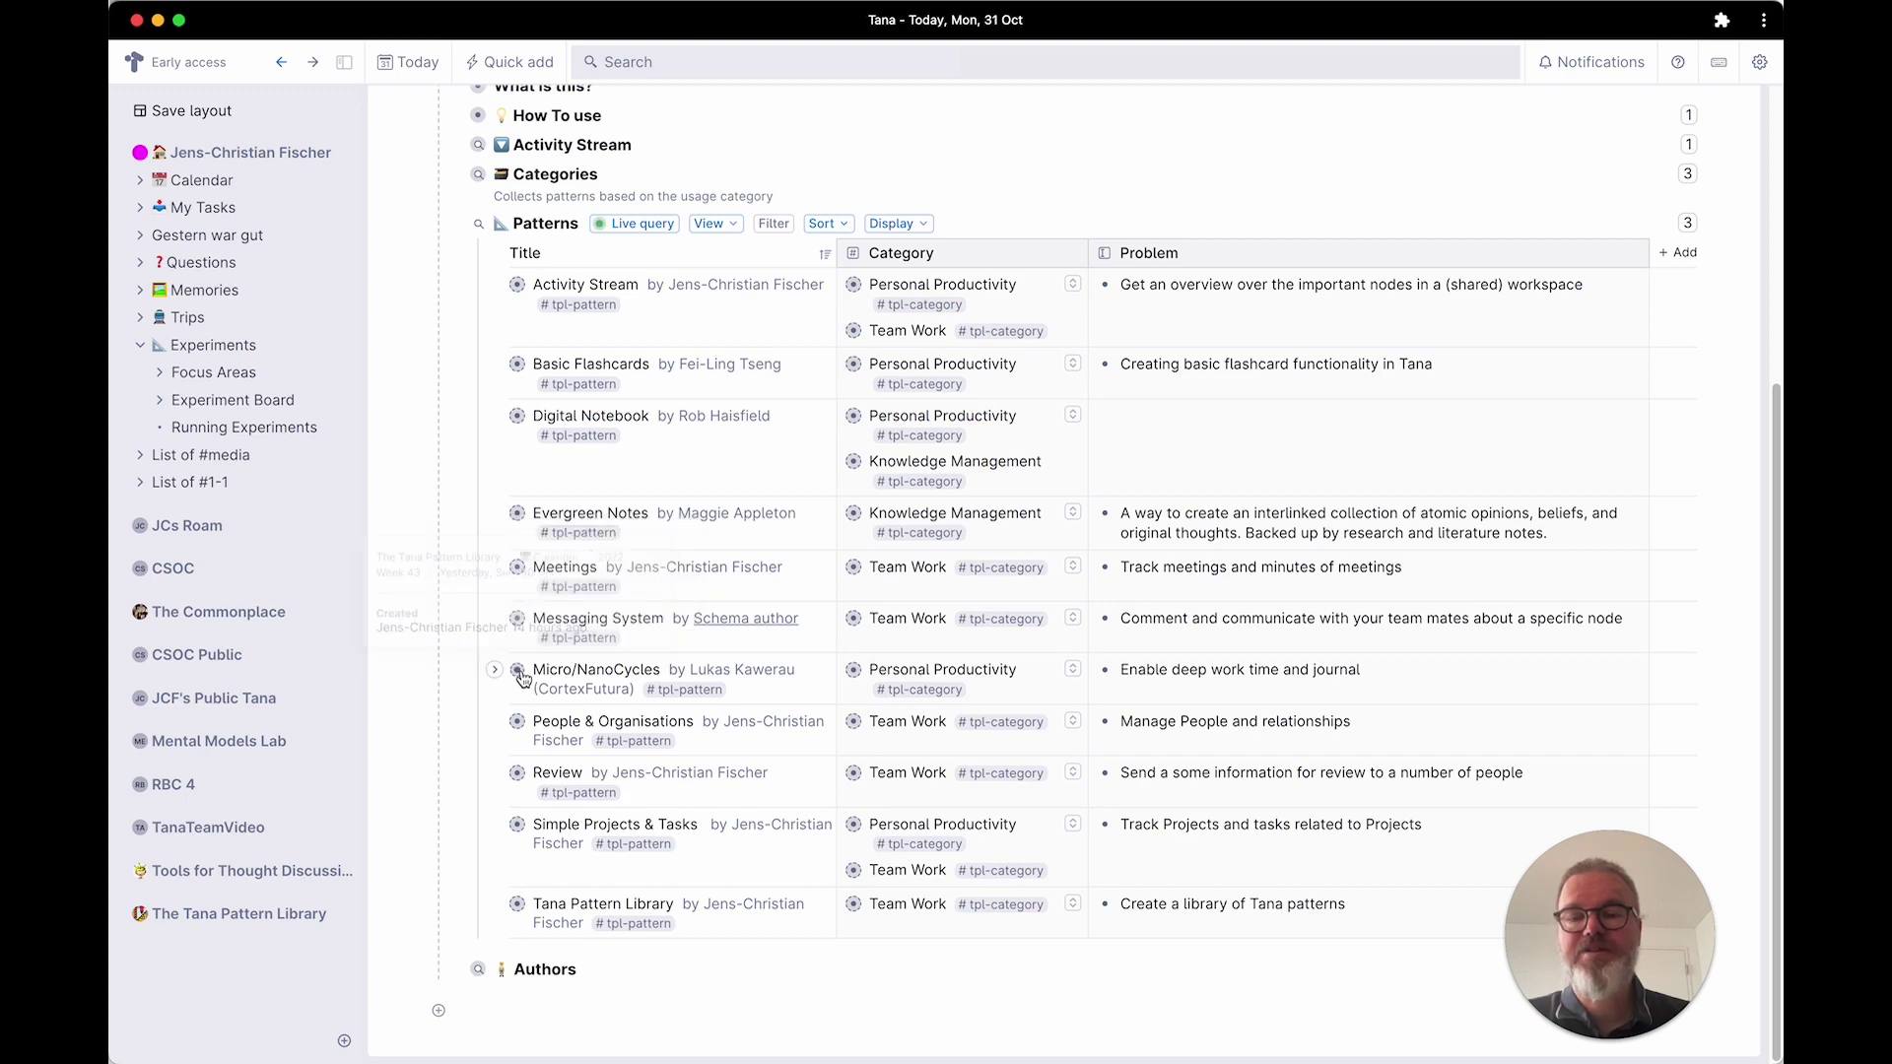
left_click(519, 674)
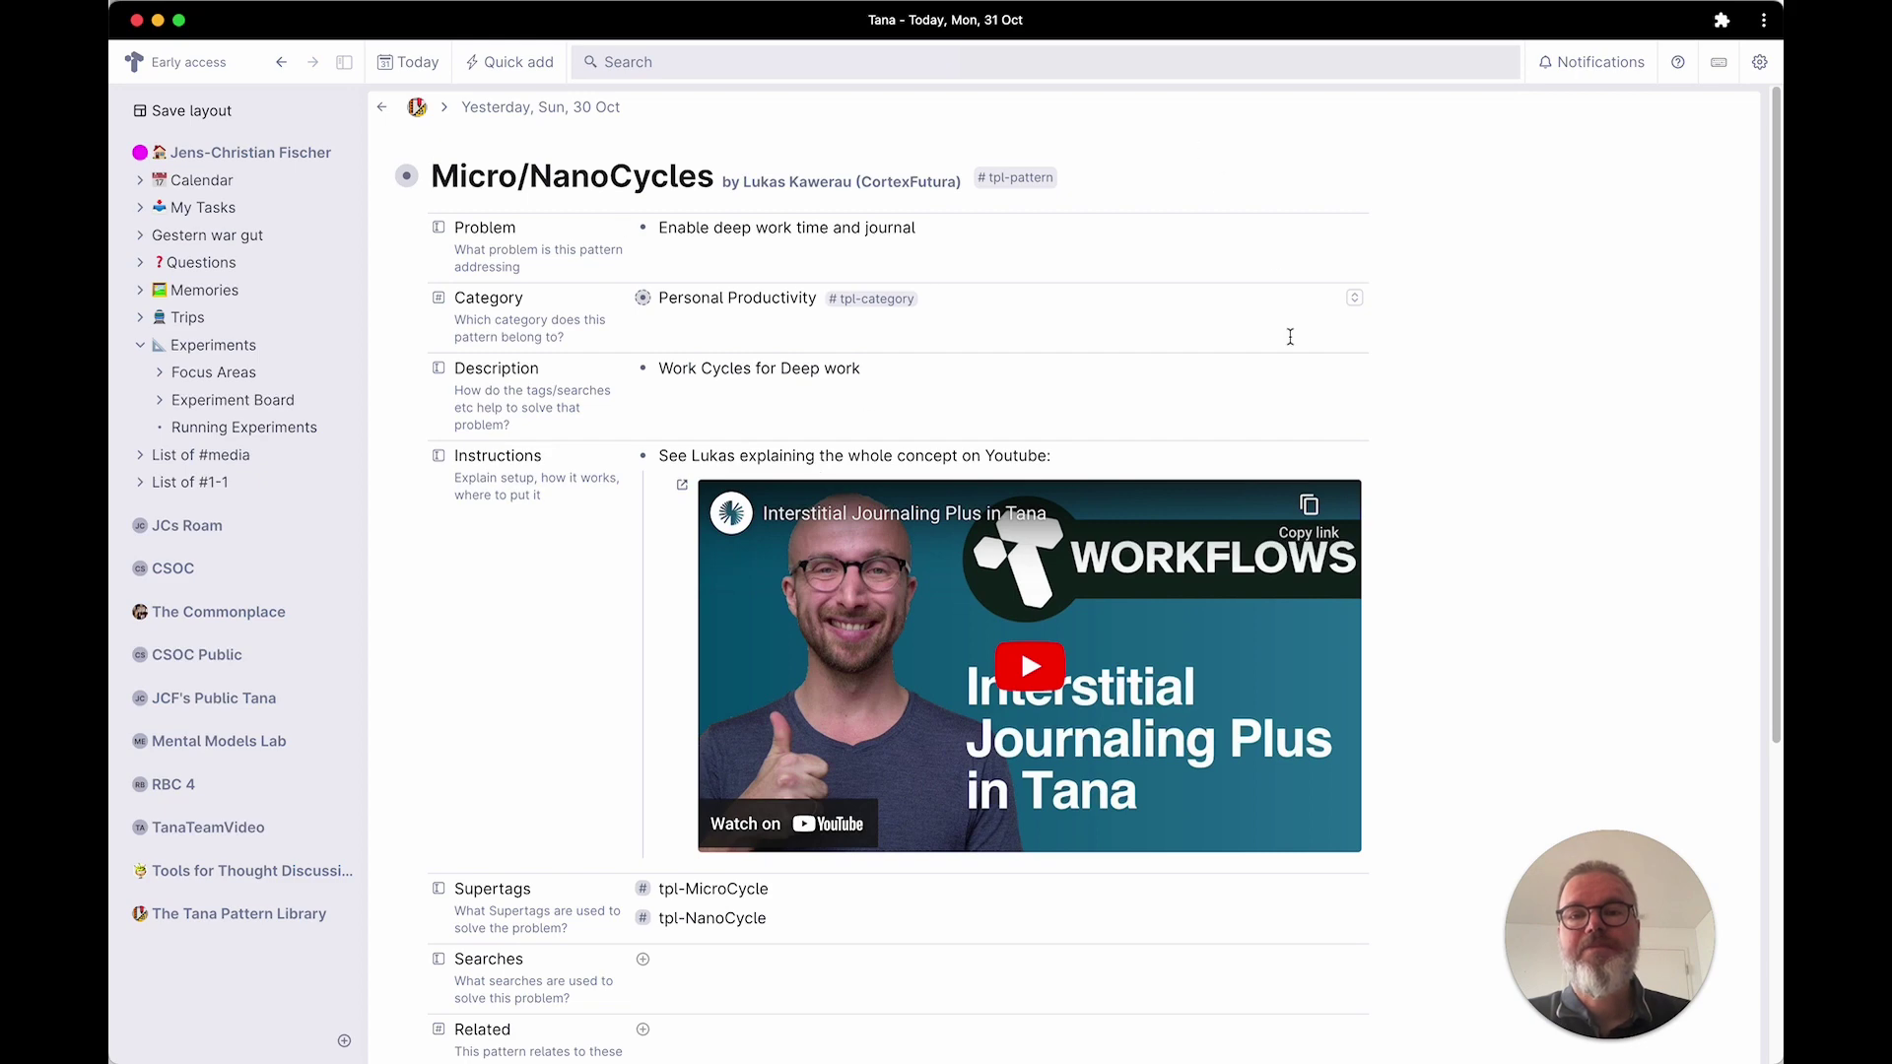
scroll(1196, 367, "down", 4)
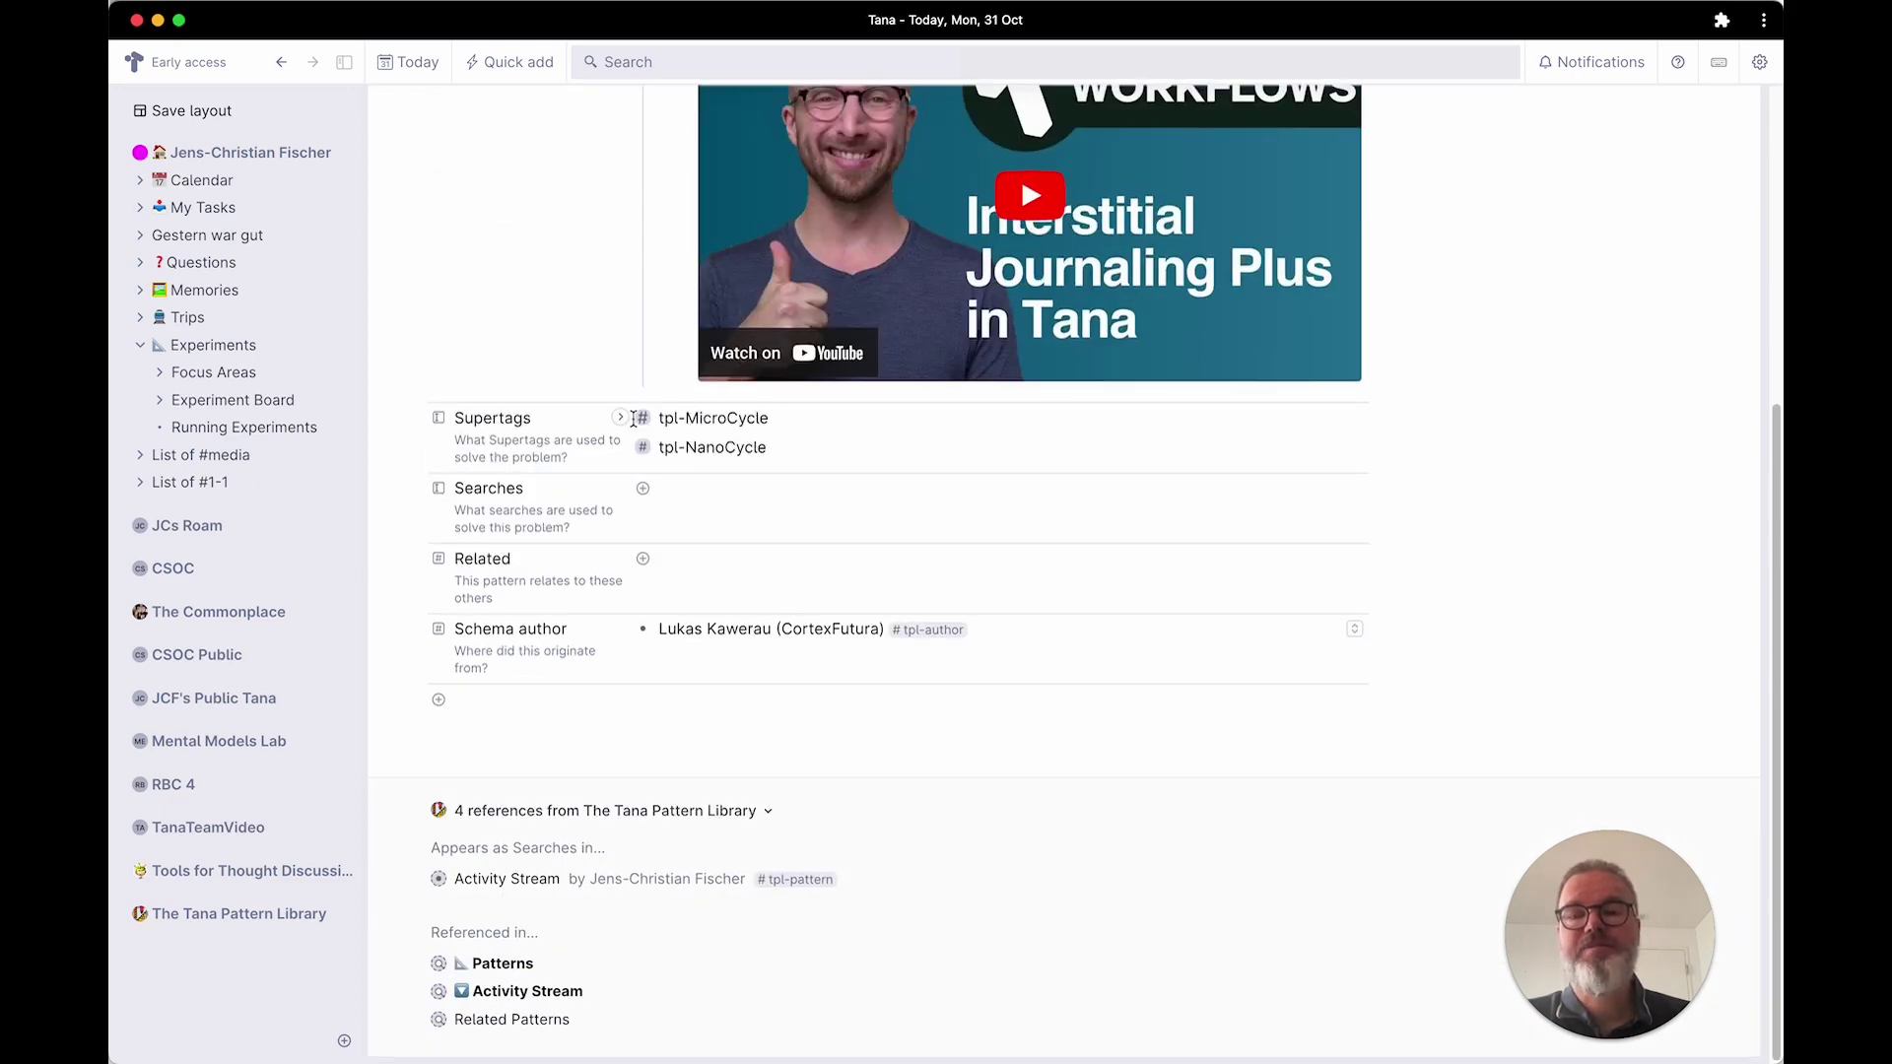
left_click(619, 424)
scroll(1278, 302, "up", 3)
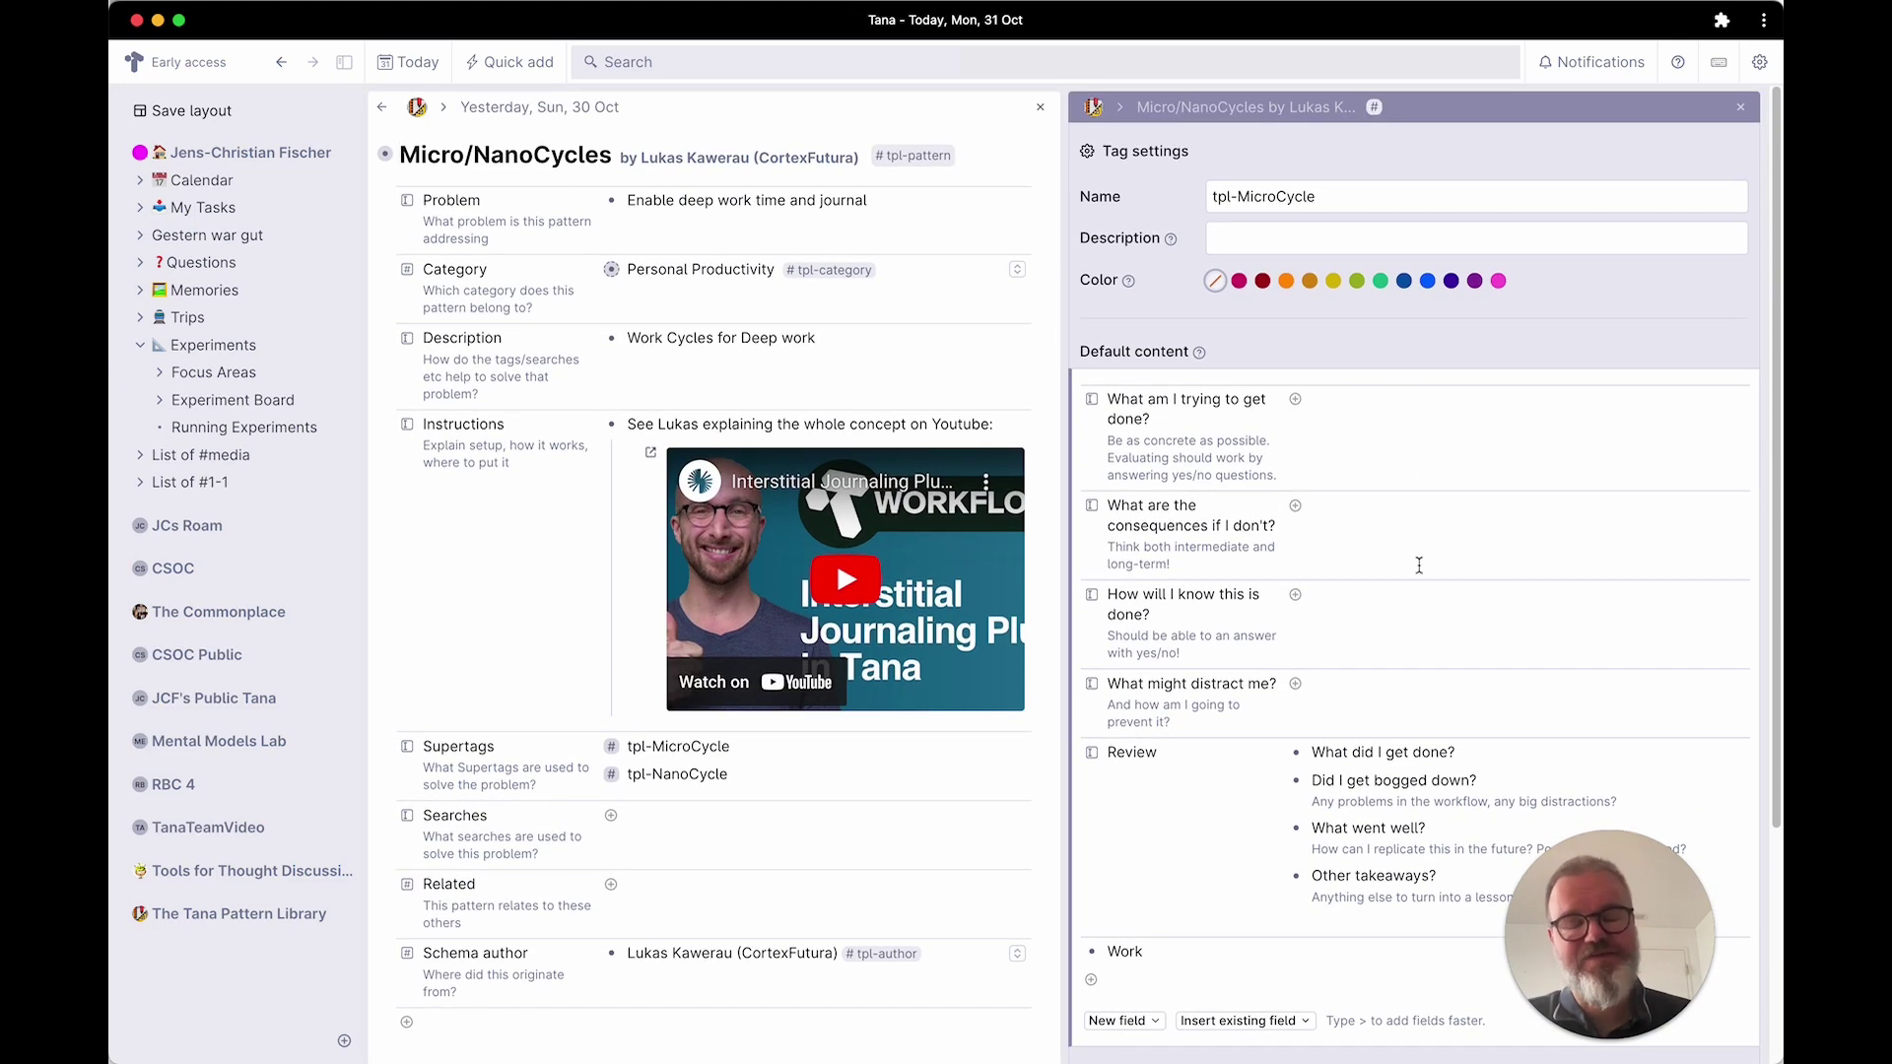
left_click(1739, 107)
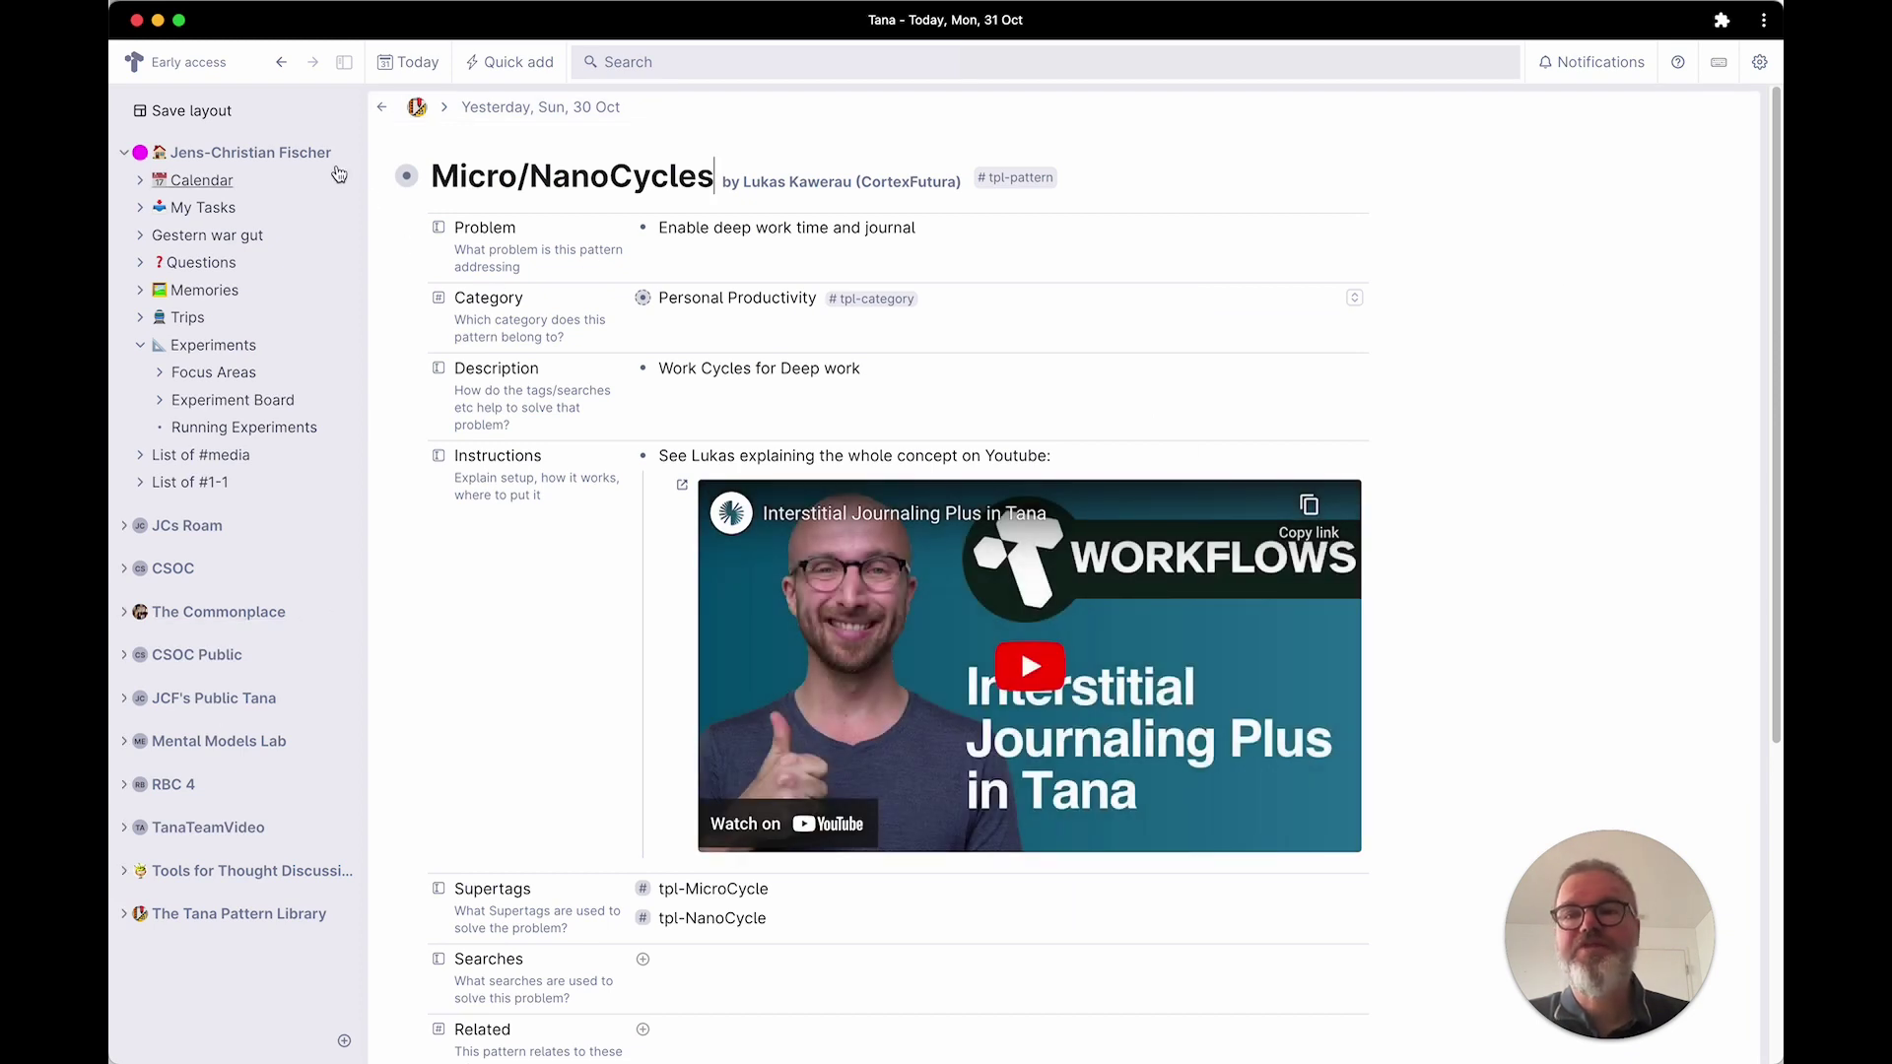
left_click(380, 111)
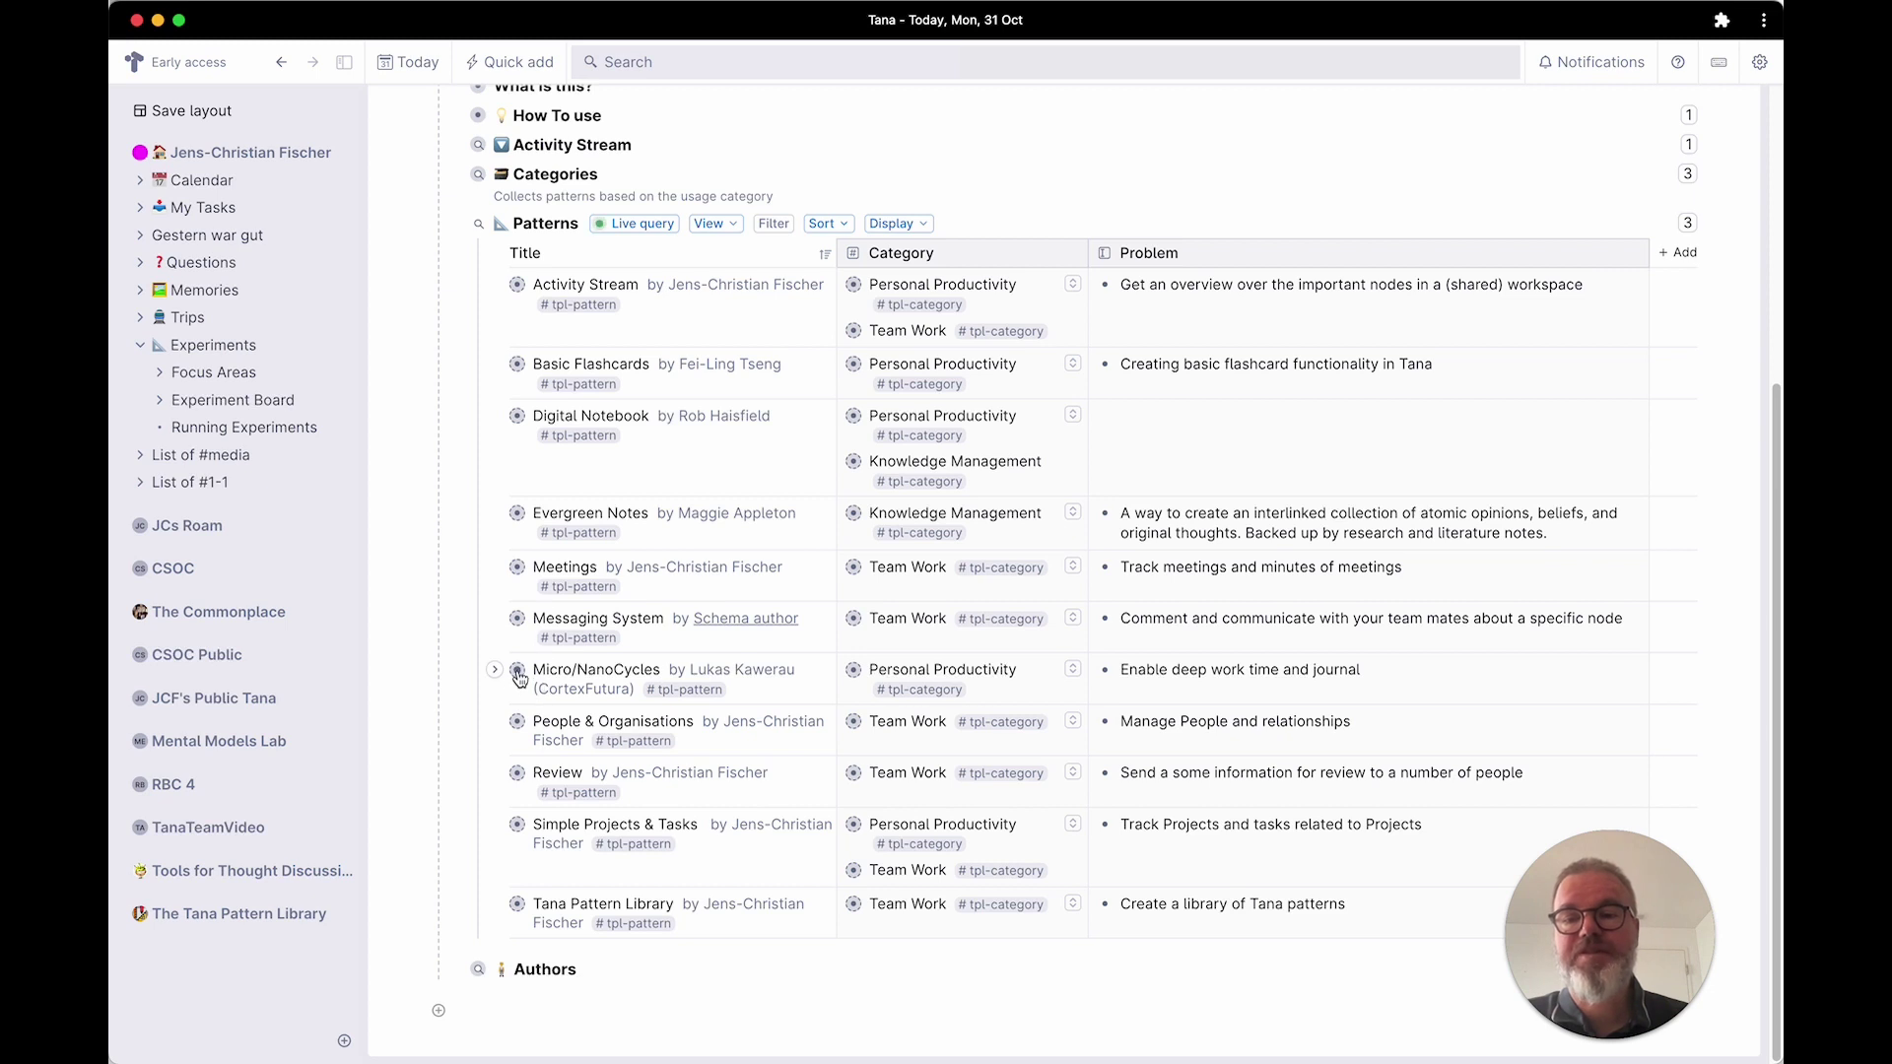
mouse_move(516, 675)
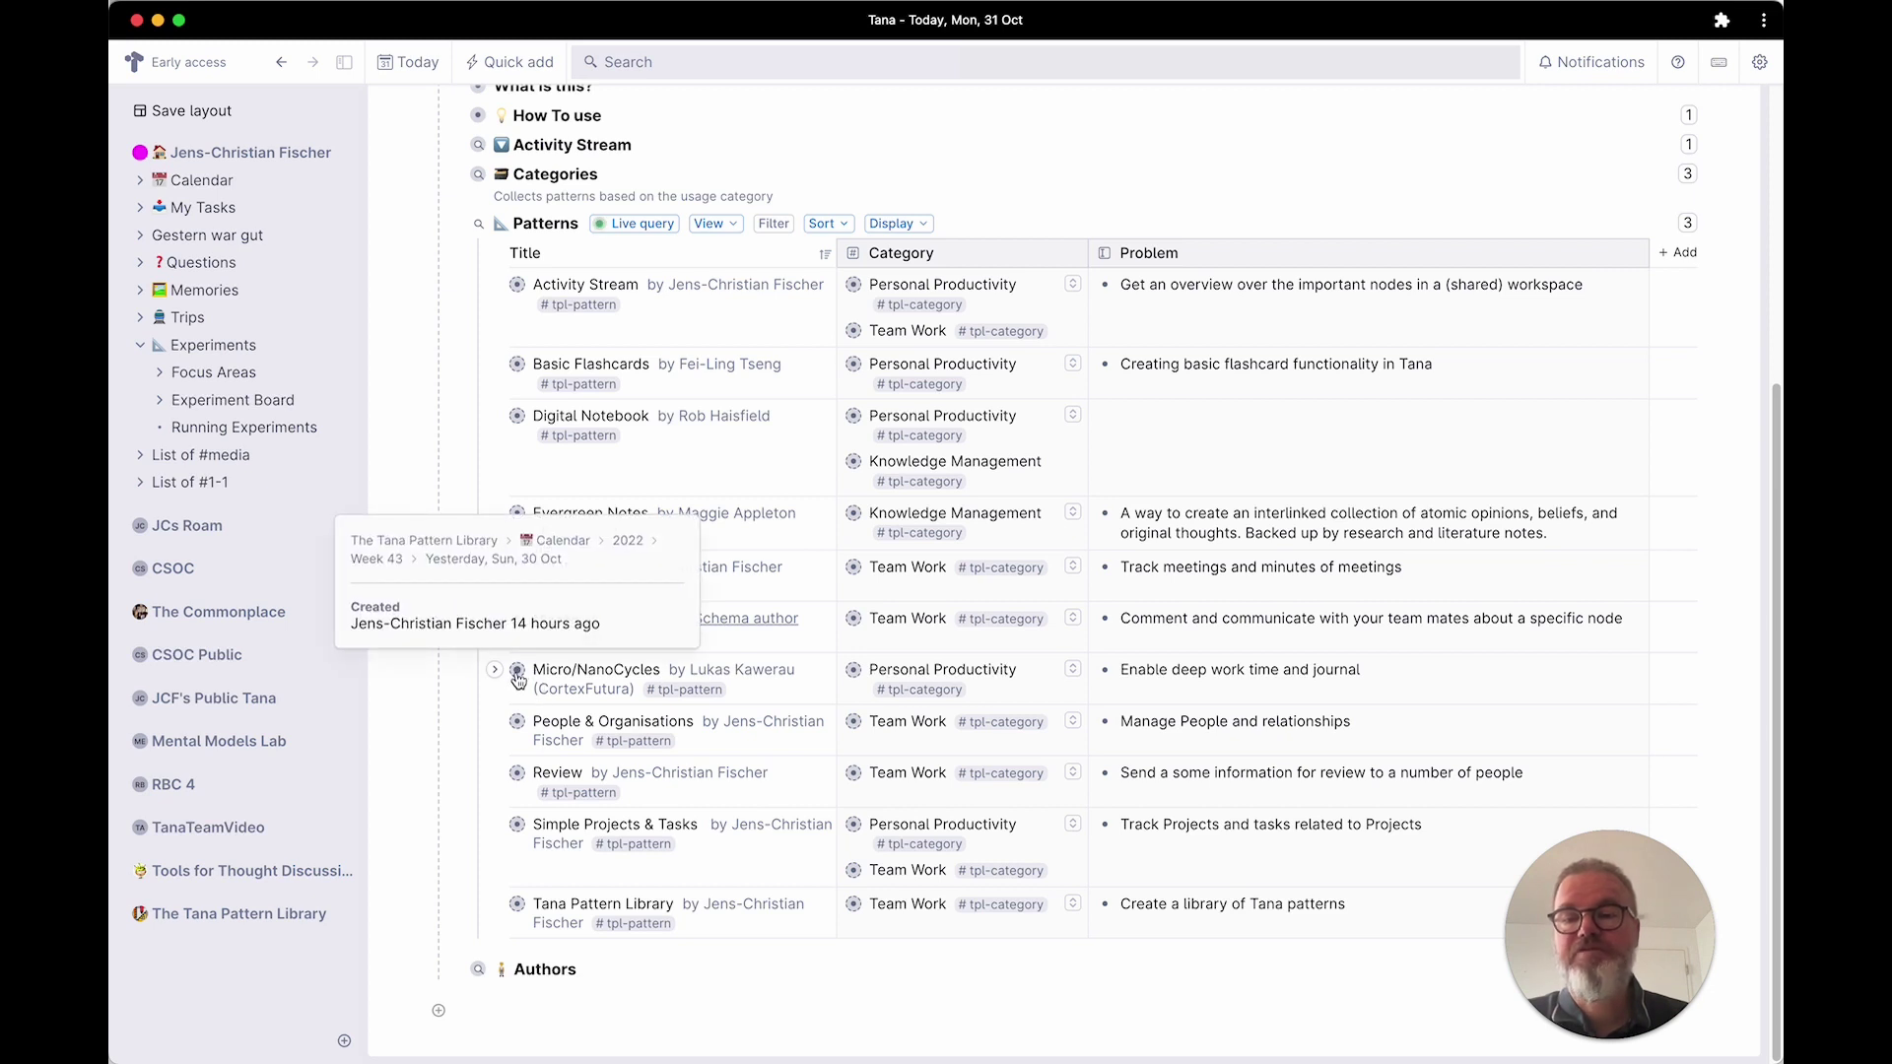
Step: Copy a link to the Micro/NanoCycles node and collapse The Tana Pattern Library
right_click(519, 675)
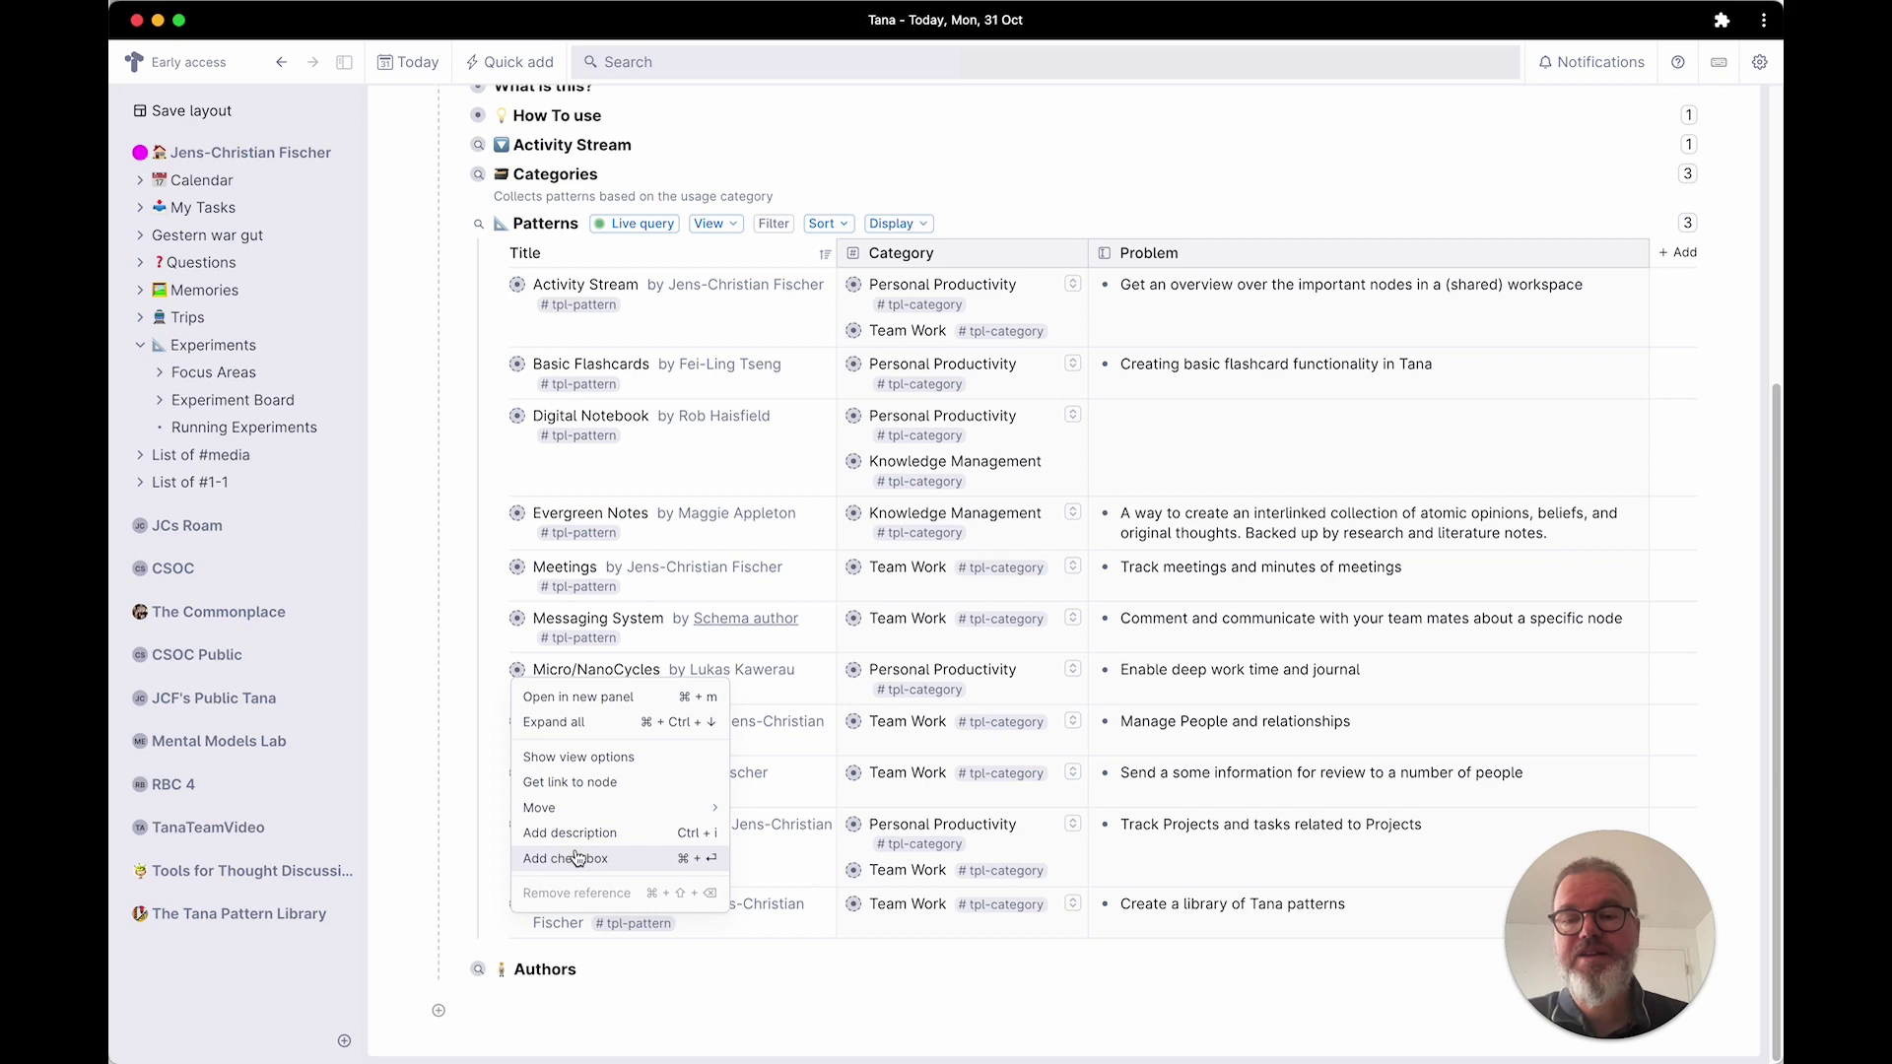
left_click(602, 793)
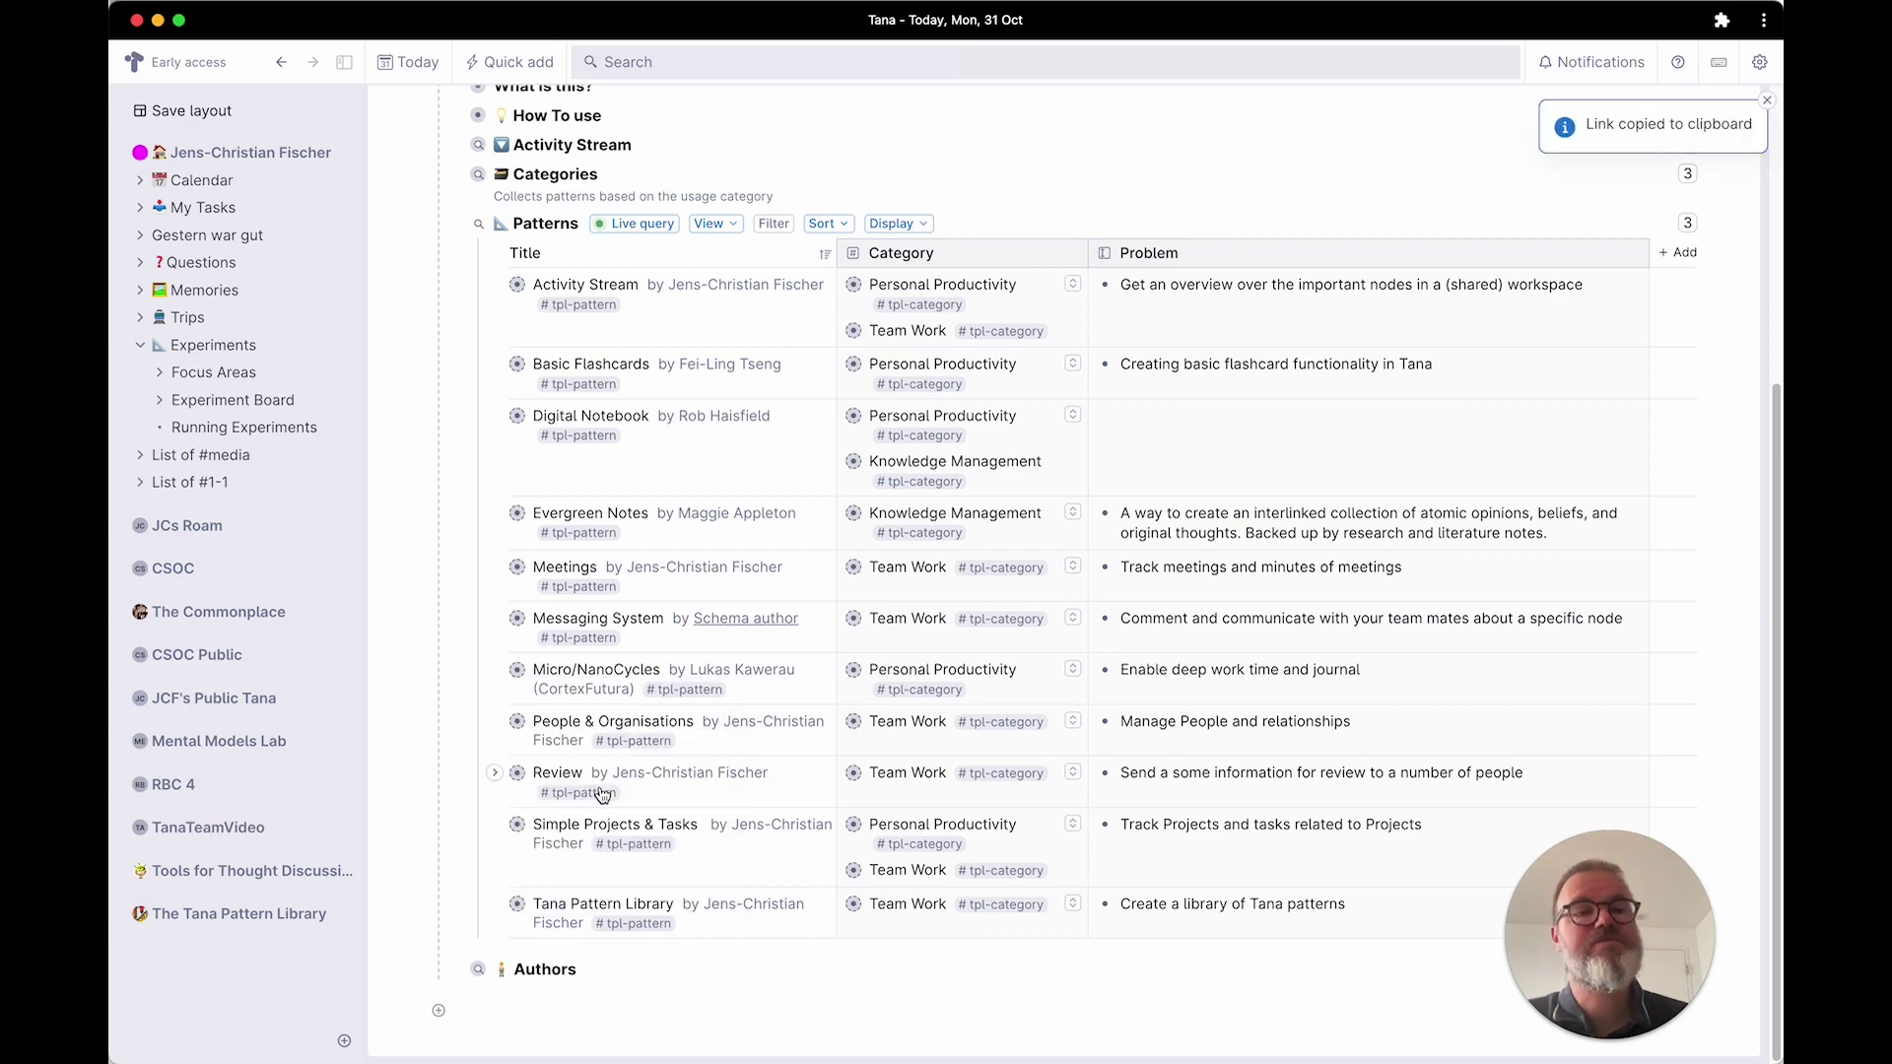
scroll(414, 395, "up", 3)
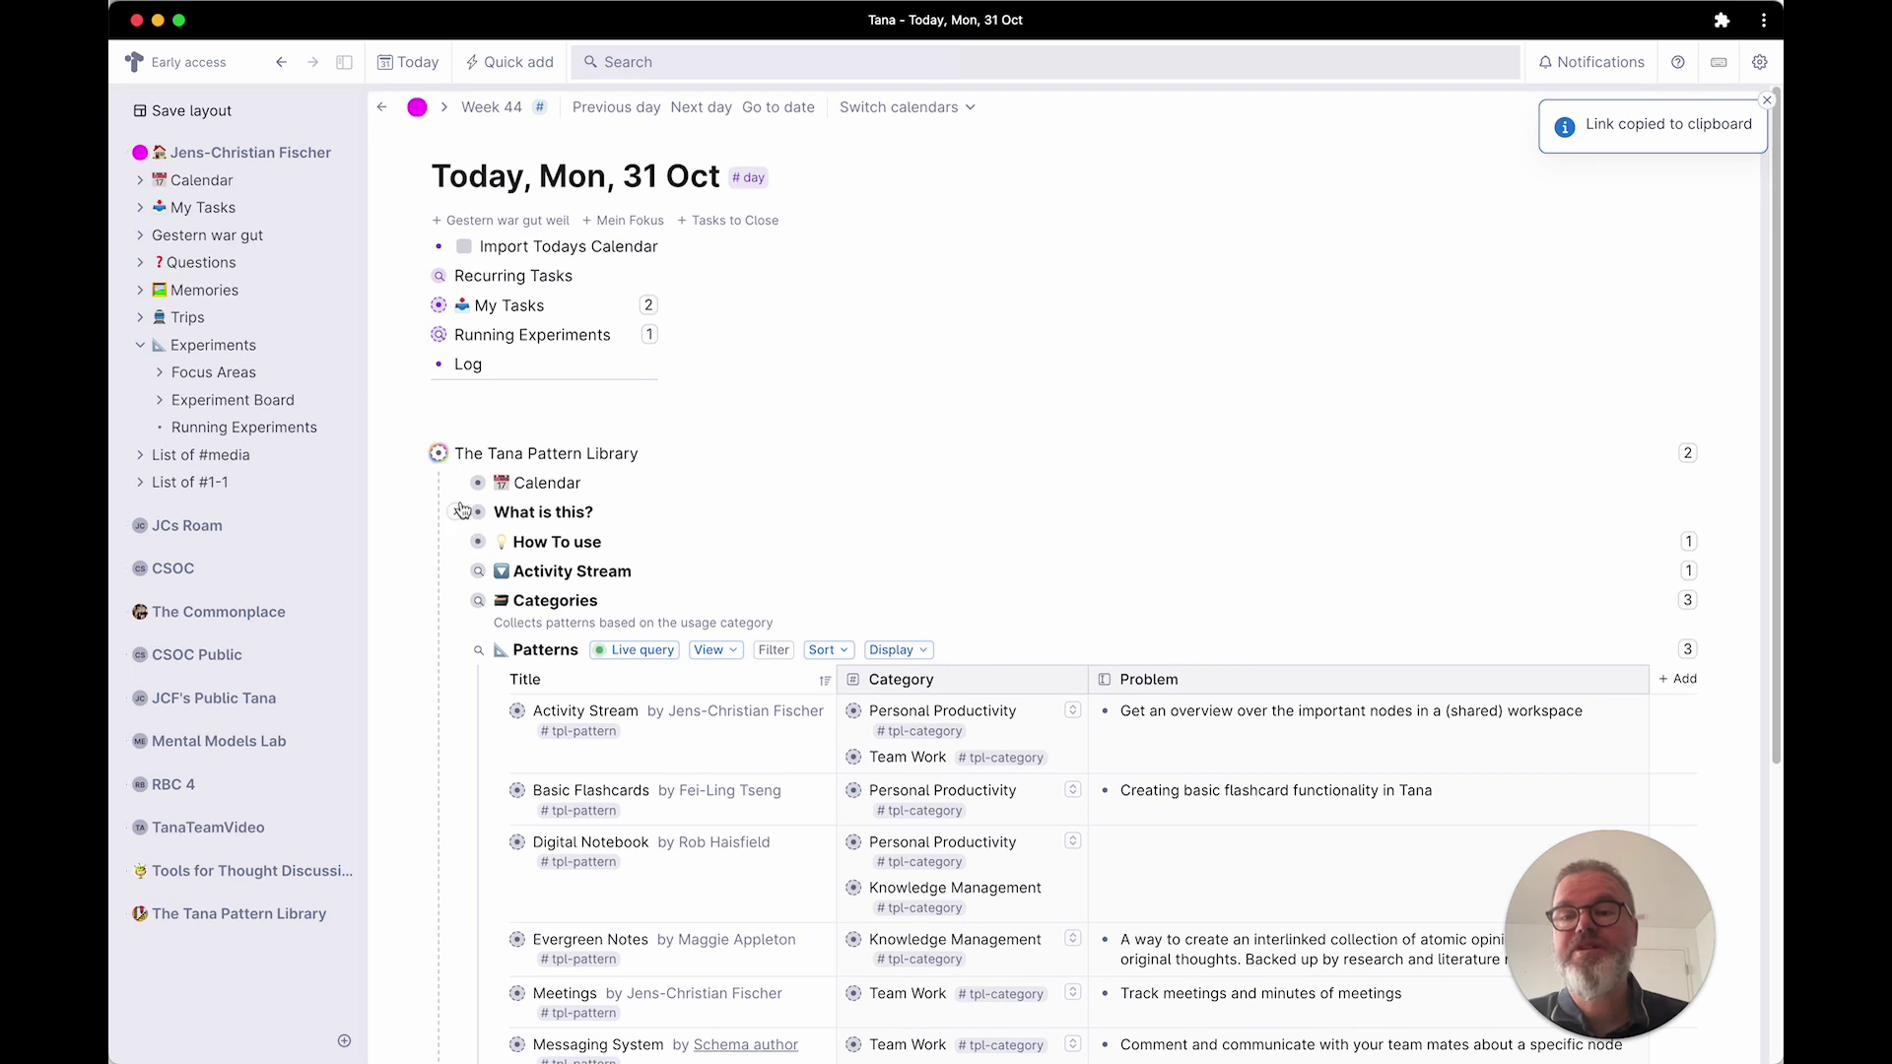
left_click(415, 457)
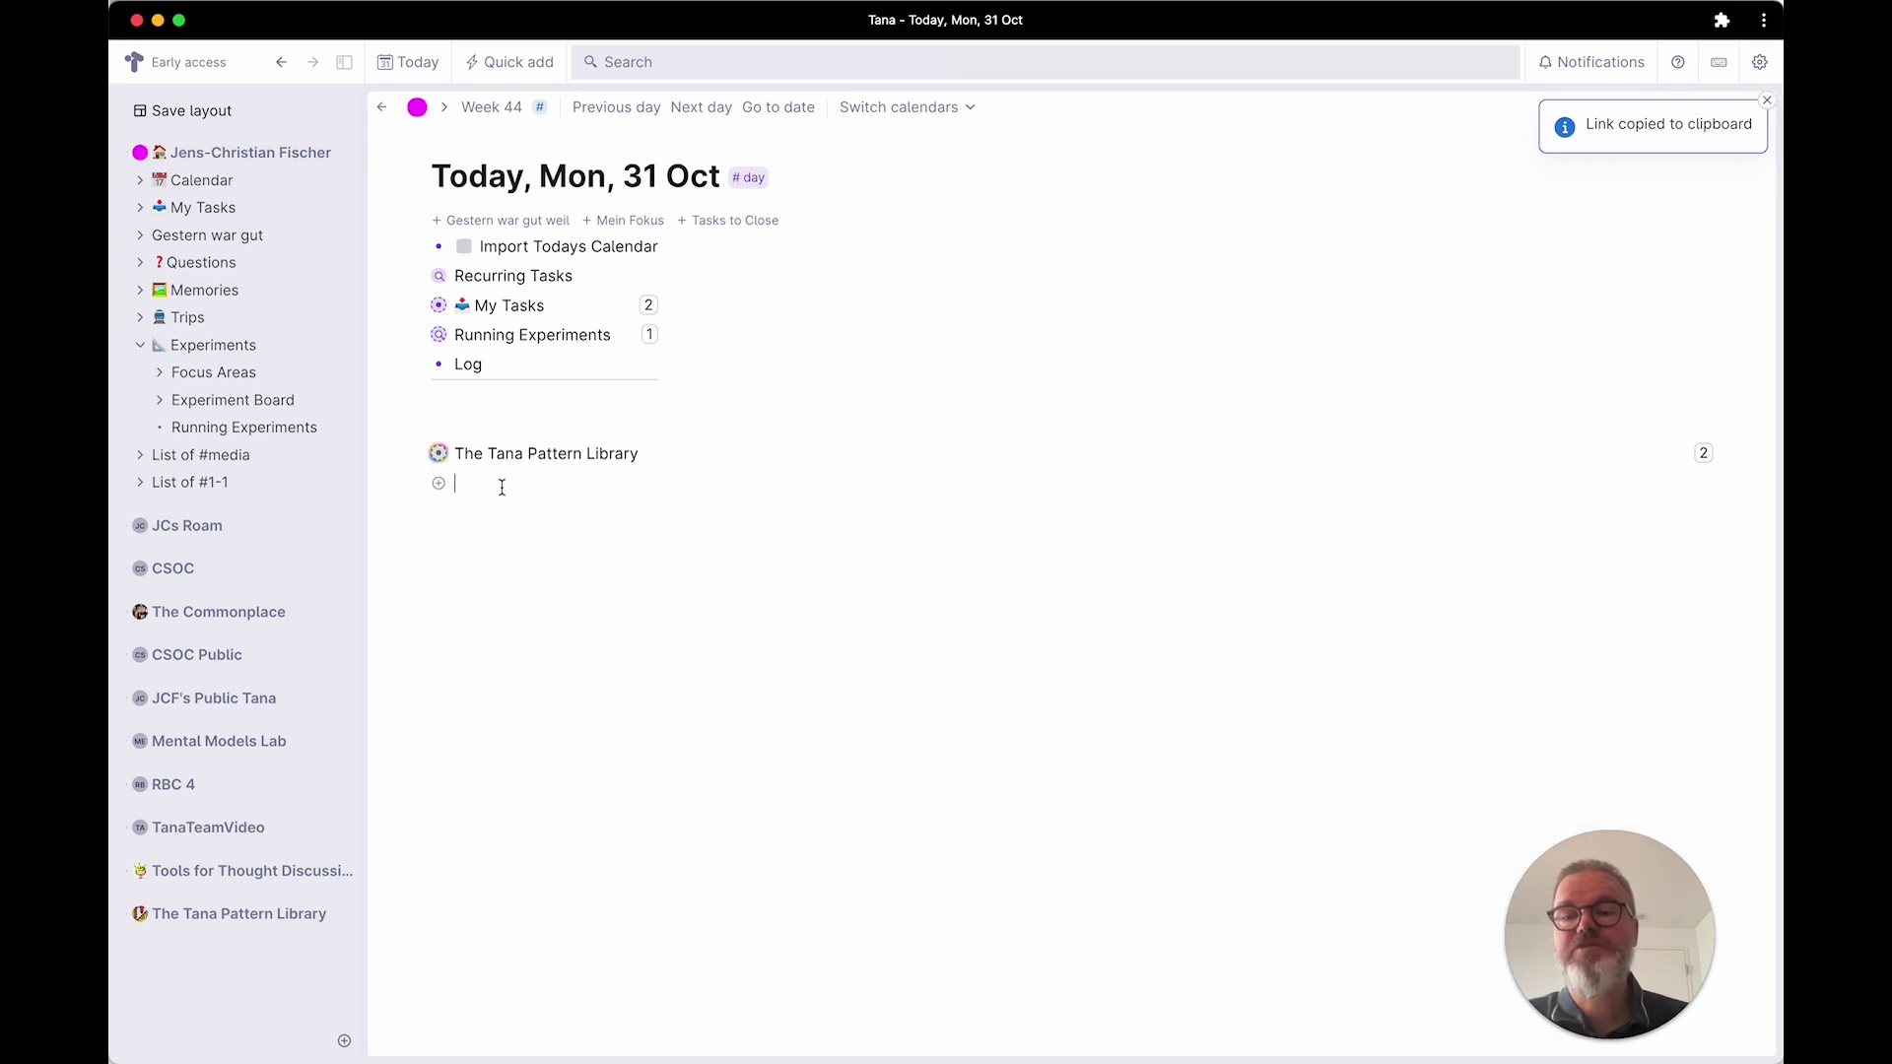
Step: Paste the Micro/NanoCycles link into a new node below the library
left_click(499, 487)
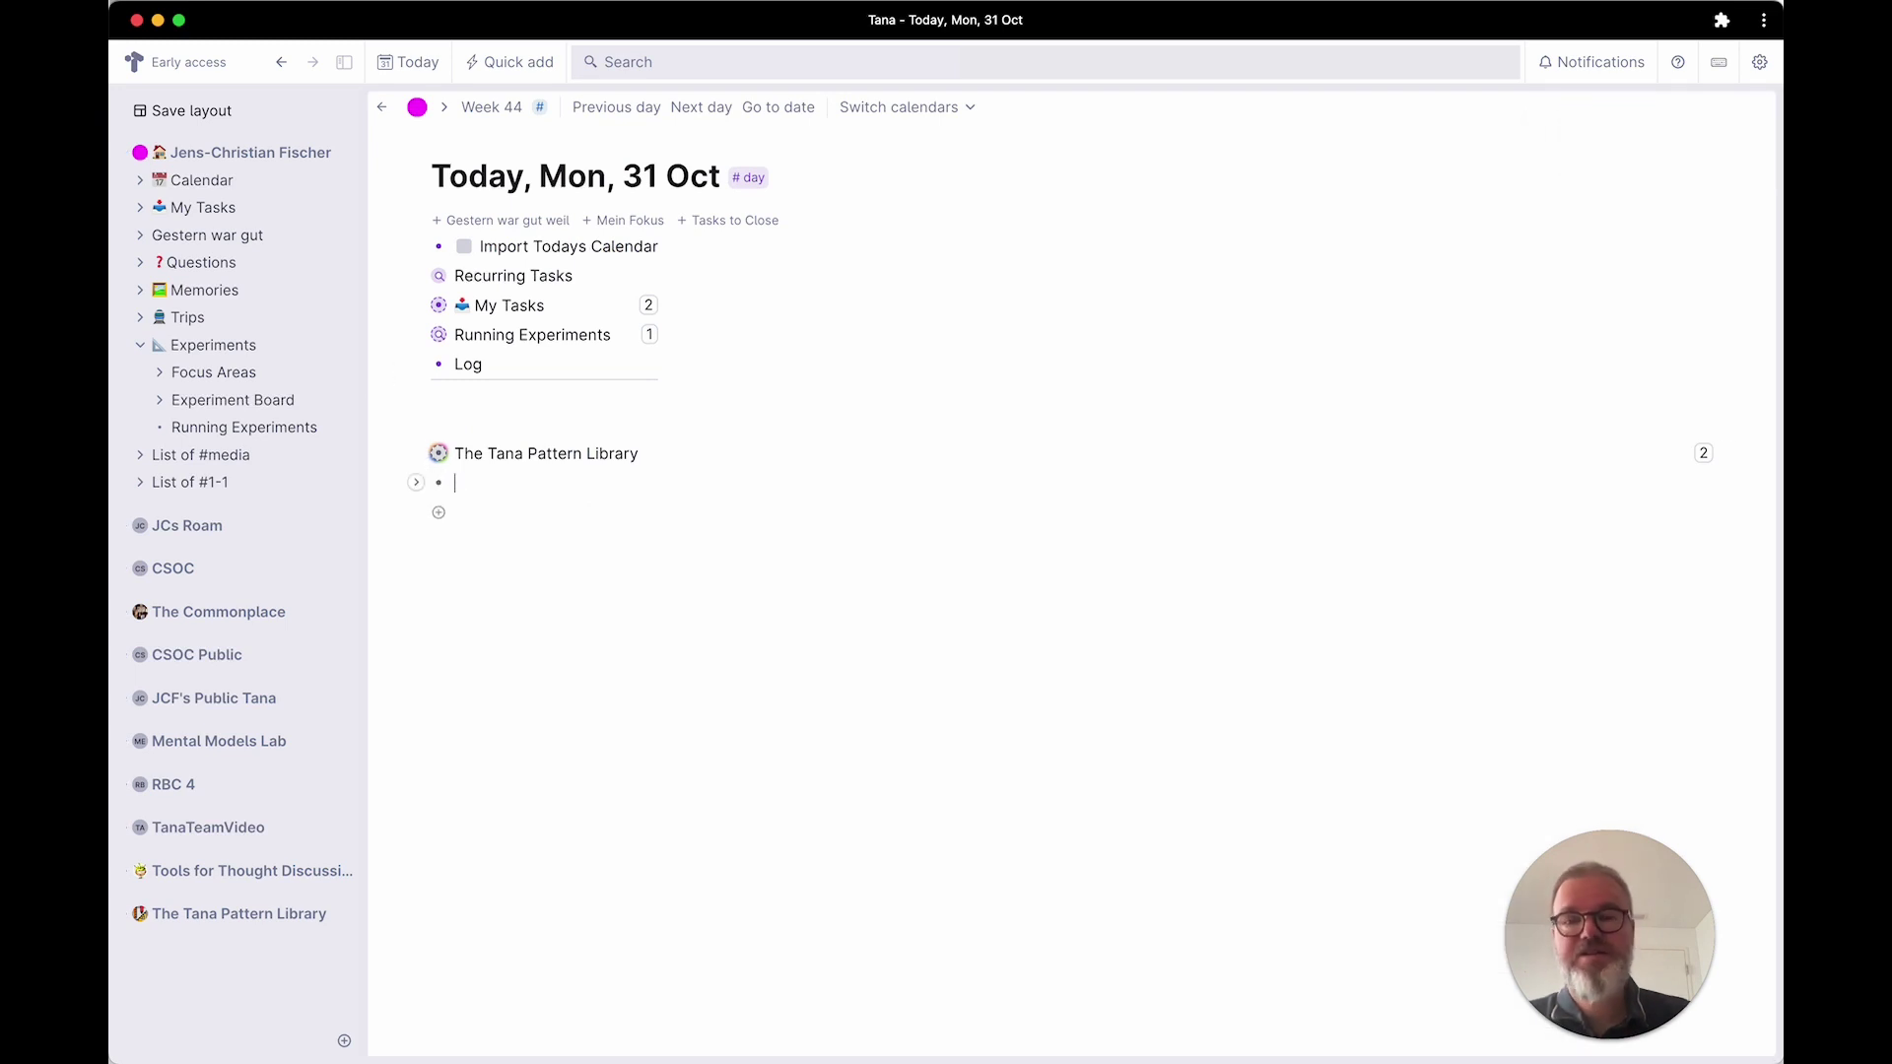
right_click(474, 513)
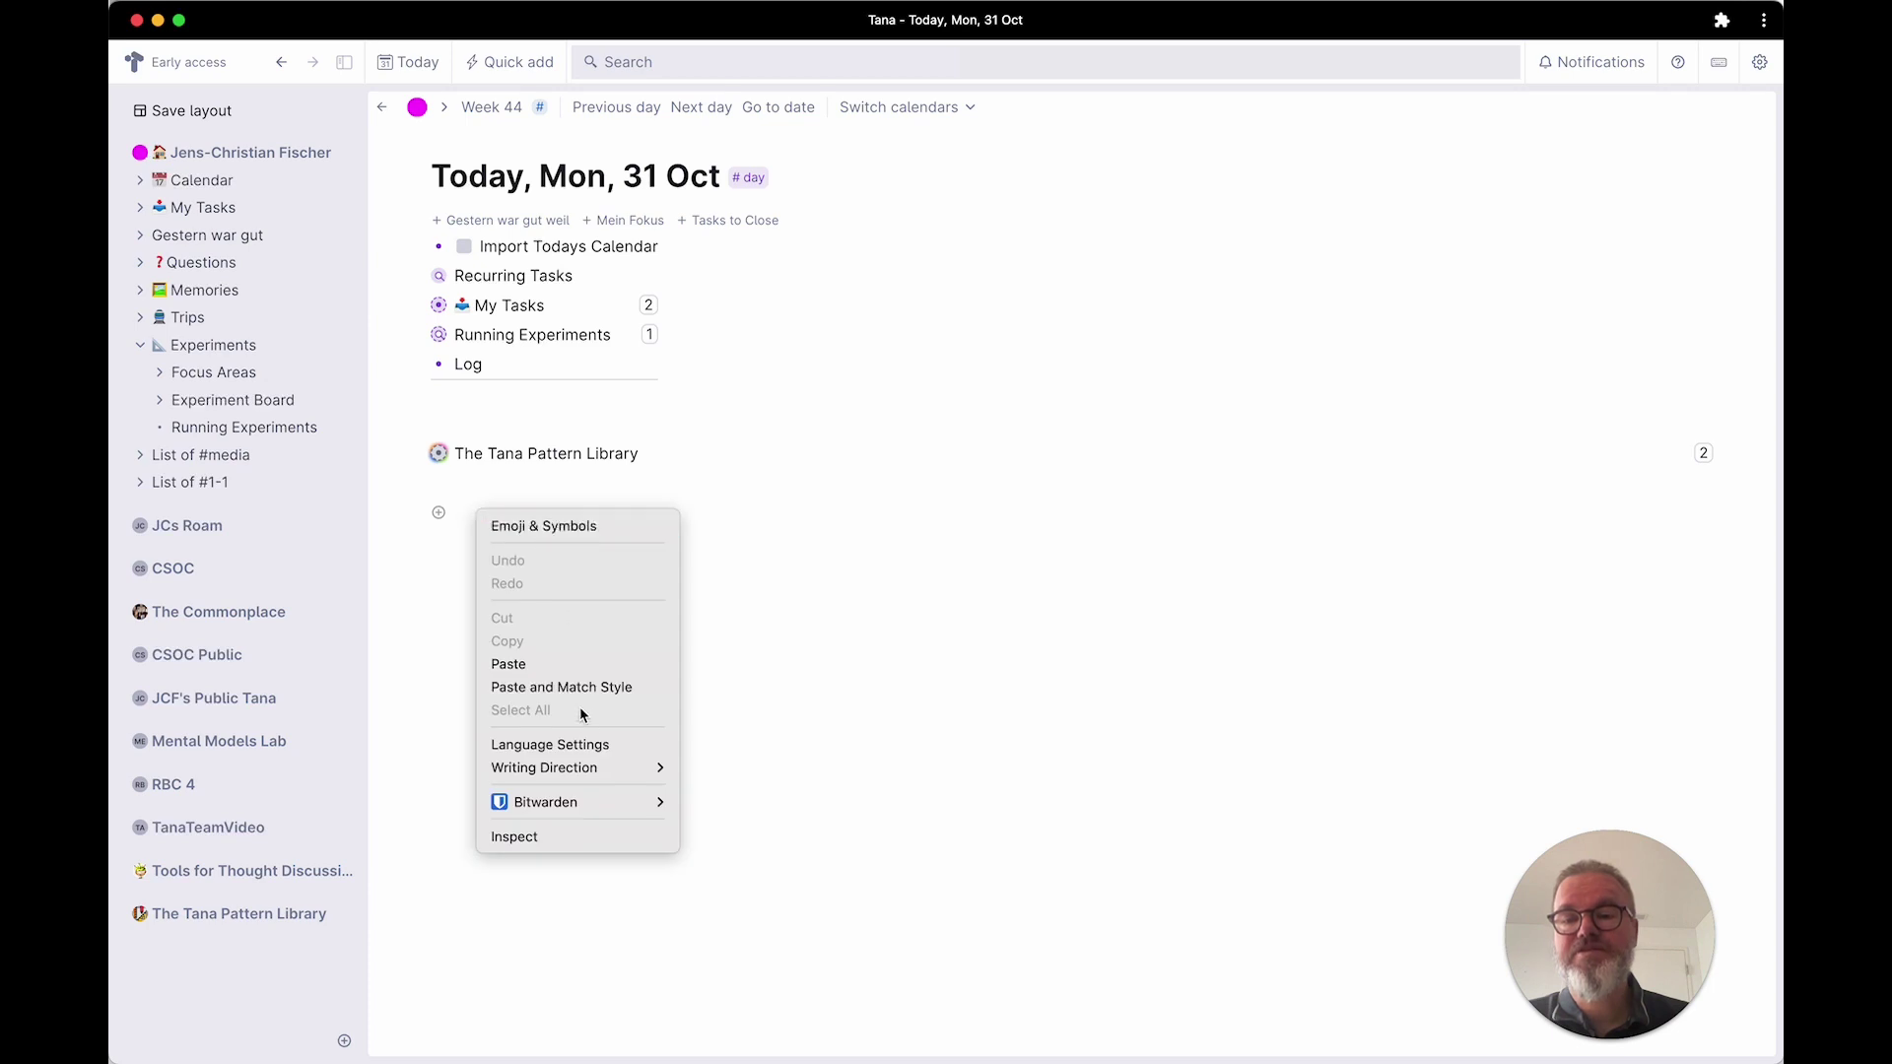
left_click(533, 665)
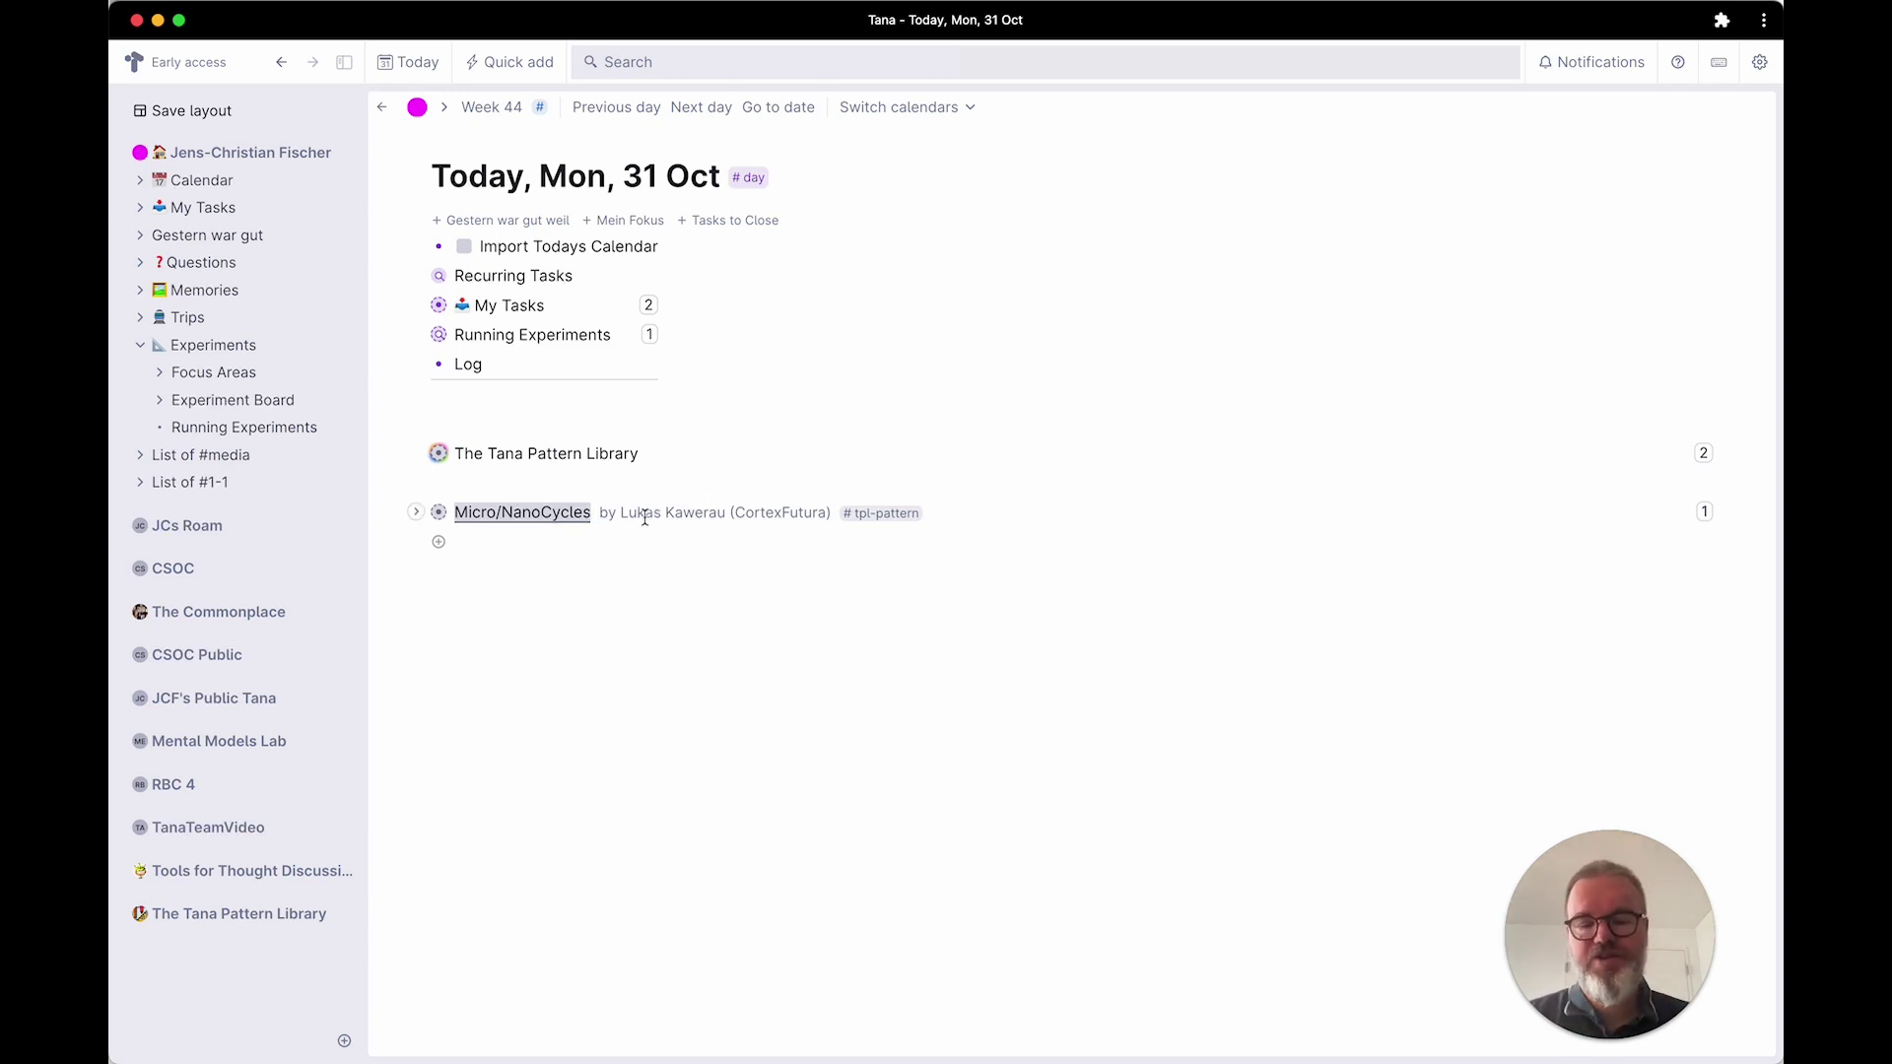
Step: Run Clone reference on Micro/NanoCycles from the Cmd+K command line and expand its fields
key("super+k")
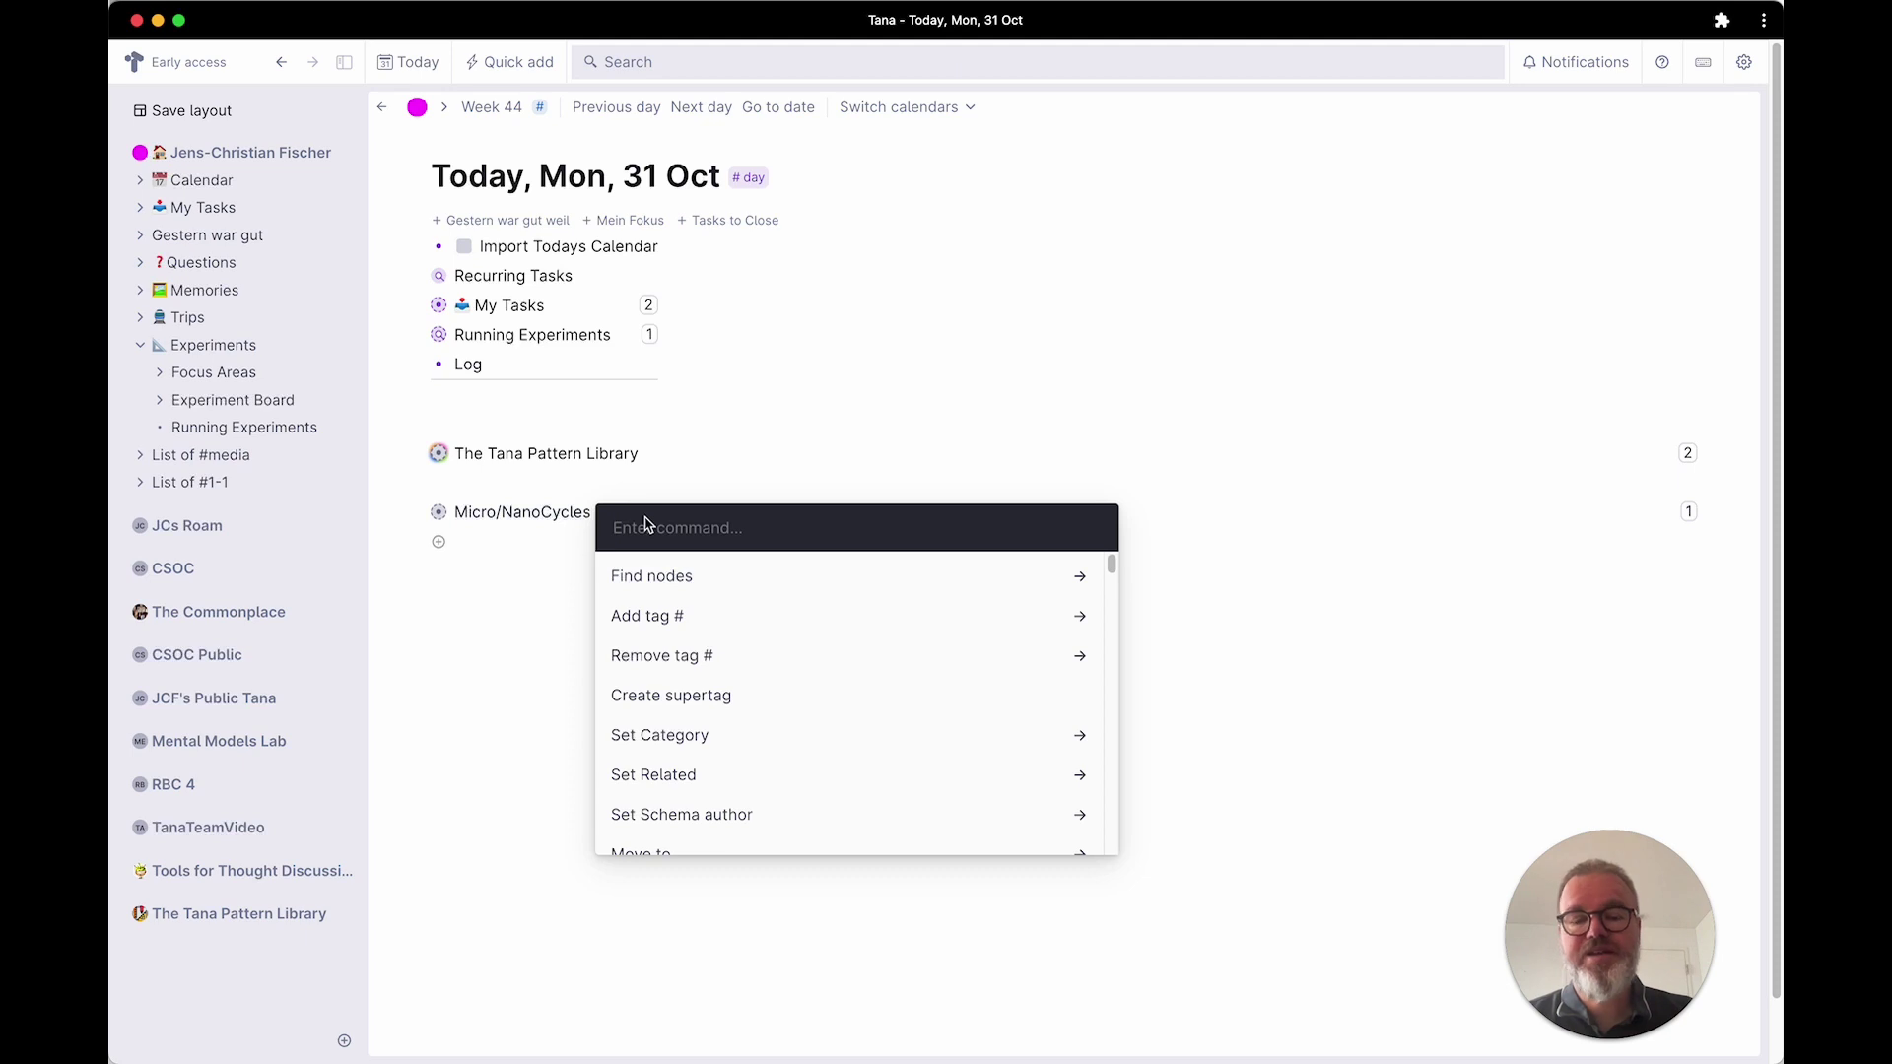
type("clon")
key("Return")
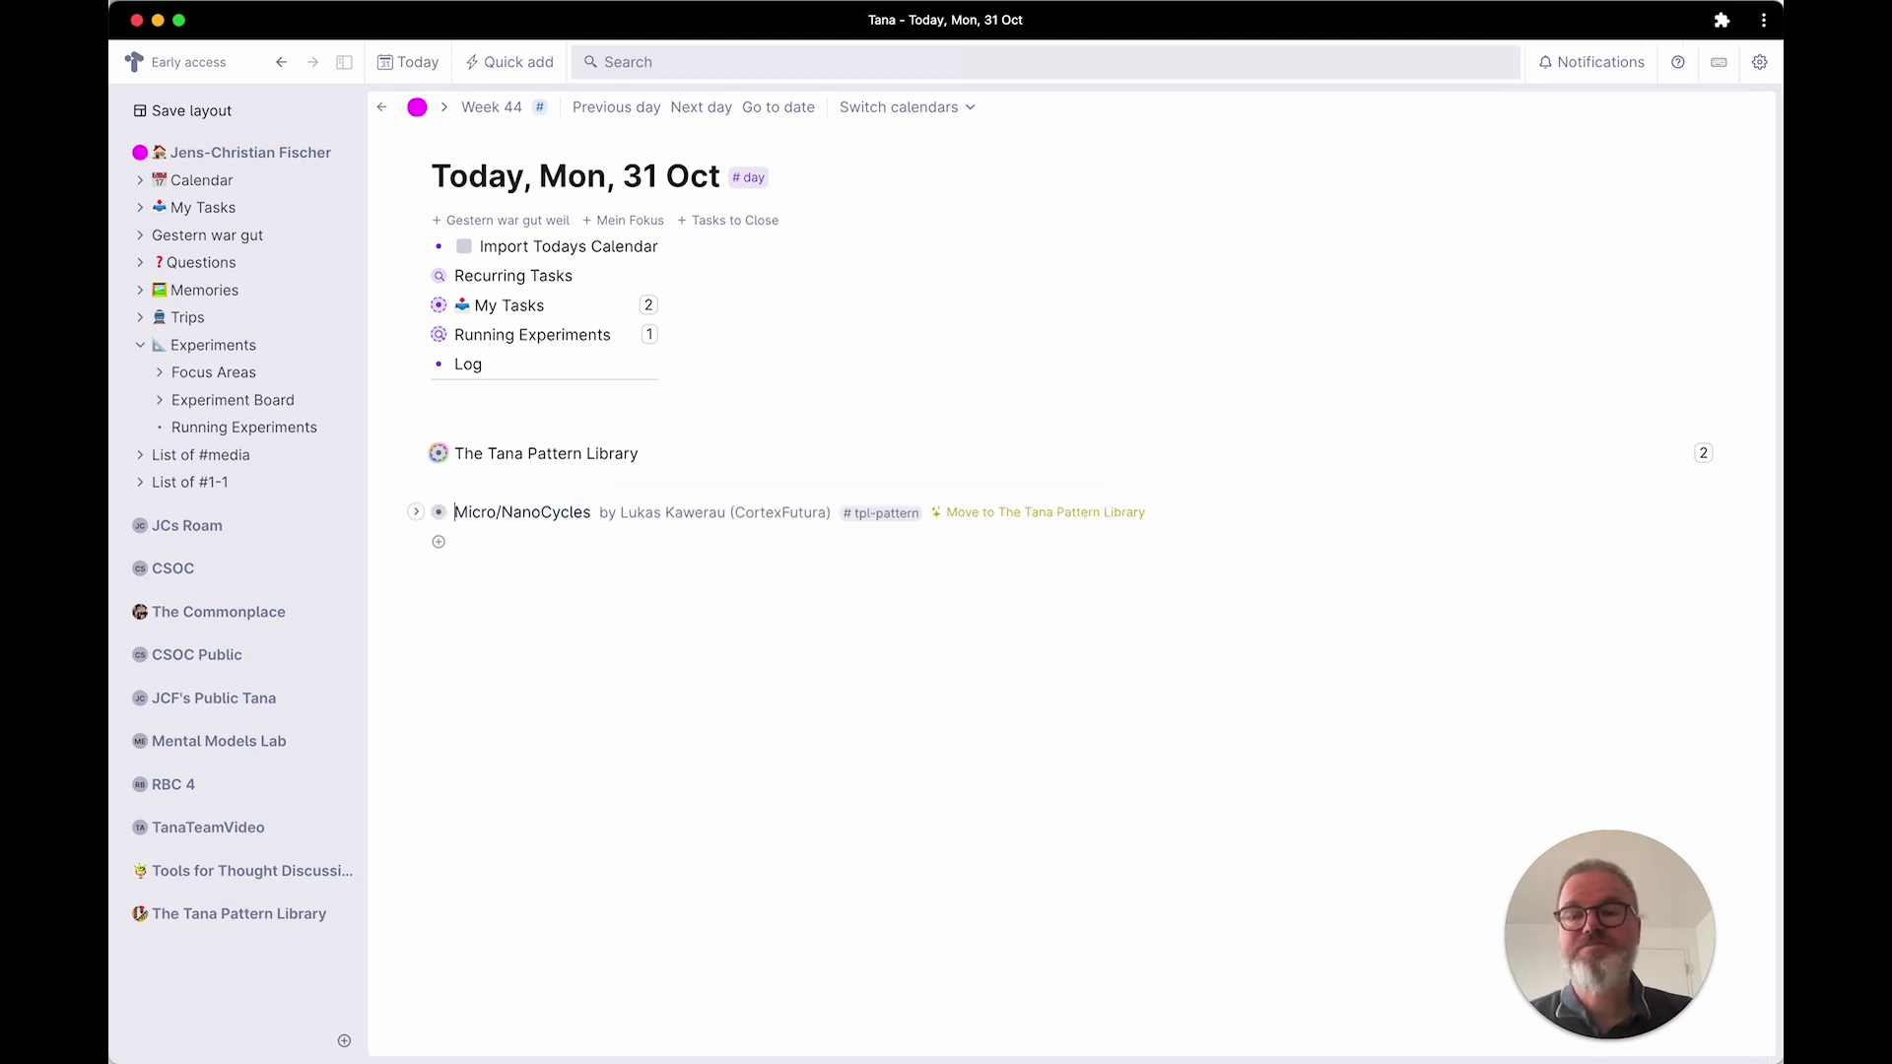
mouse_move(522, 511)
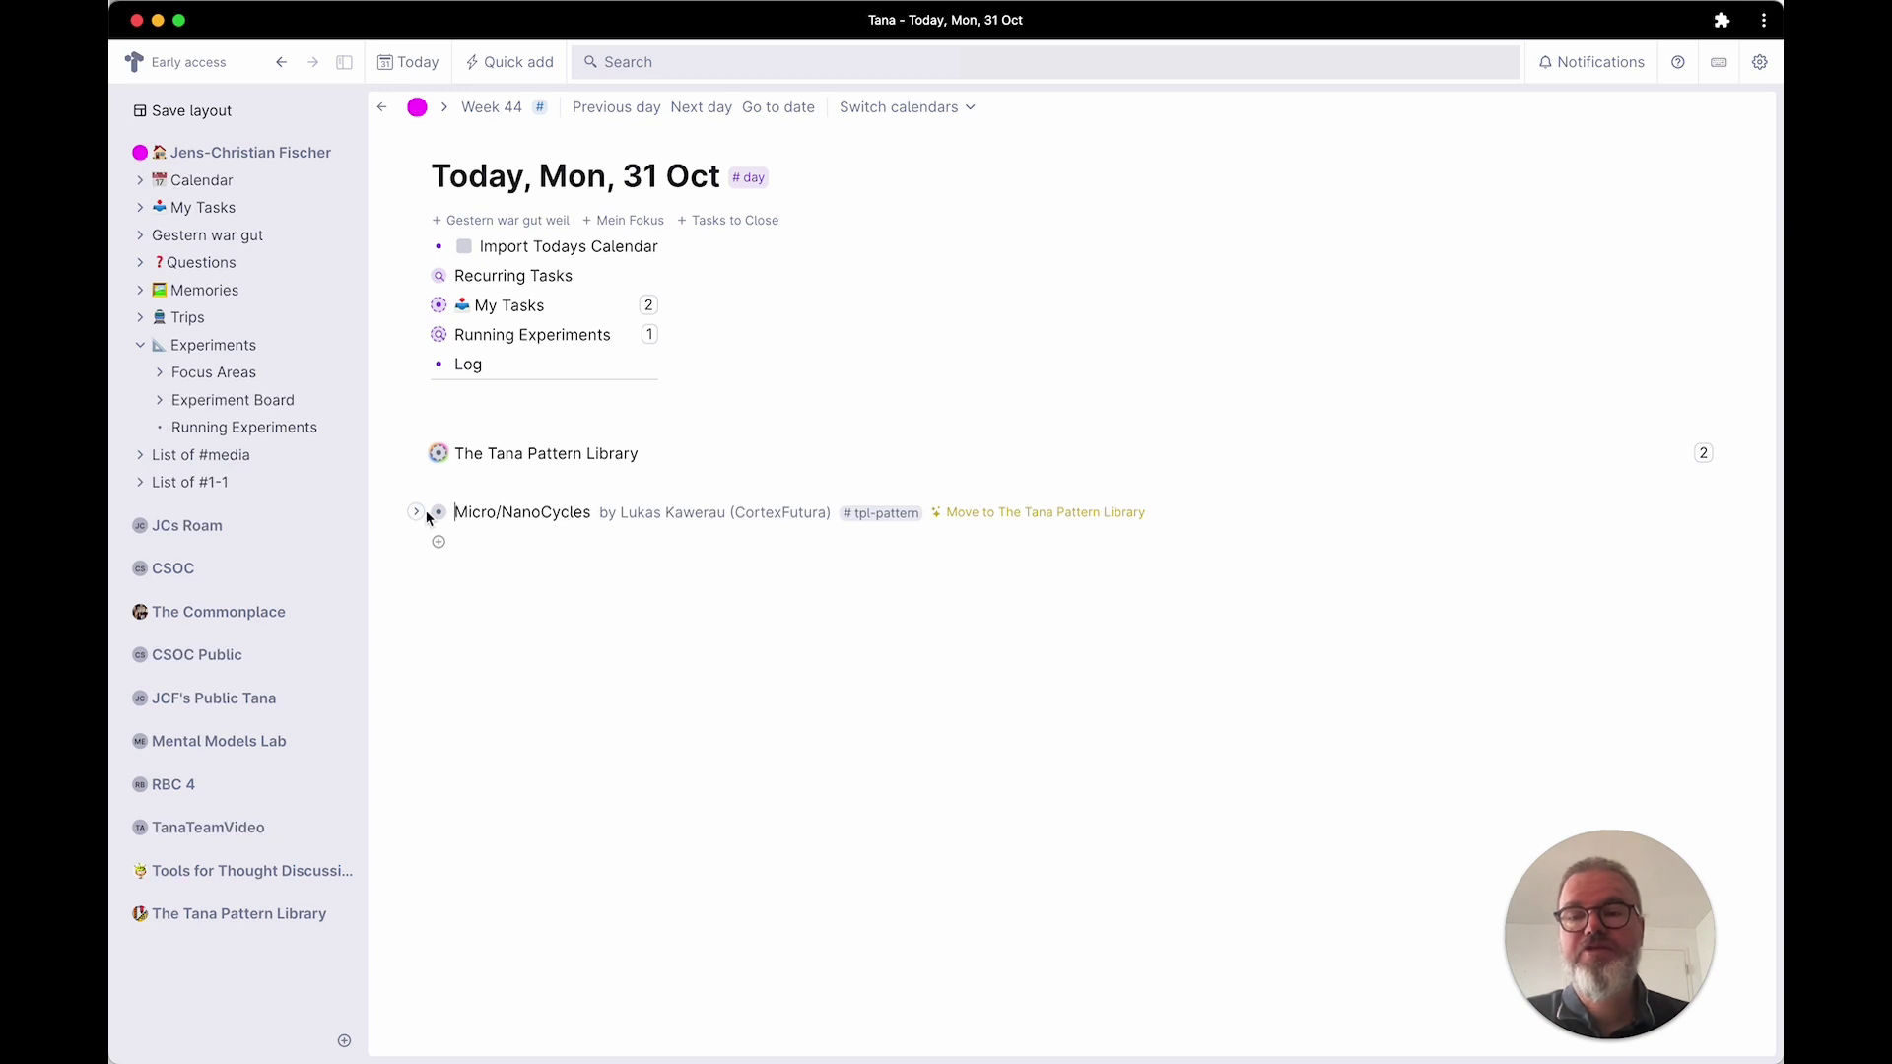
left_click(414, 515)
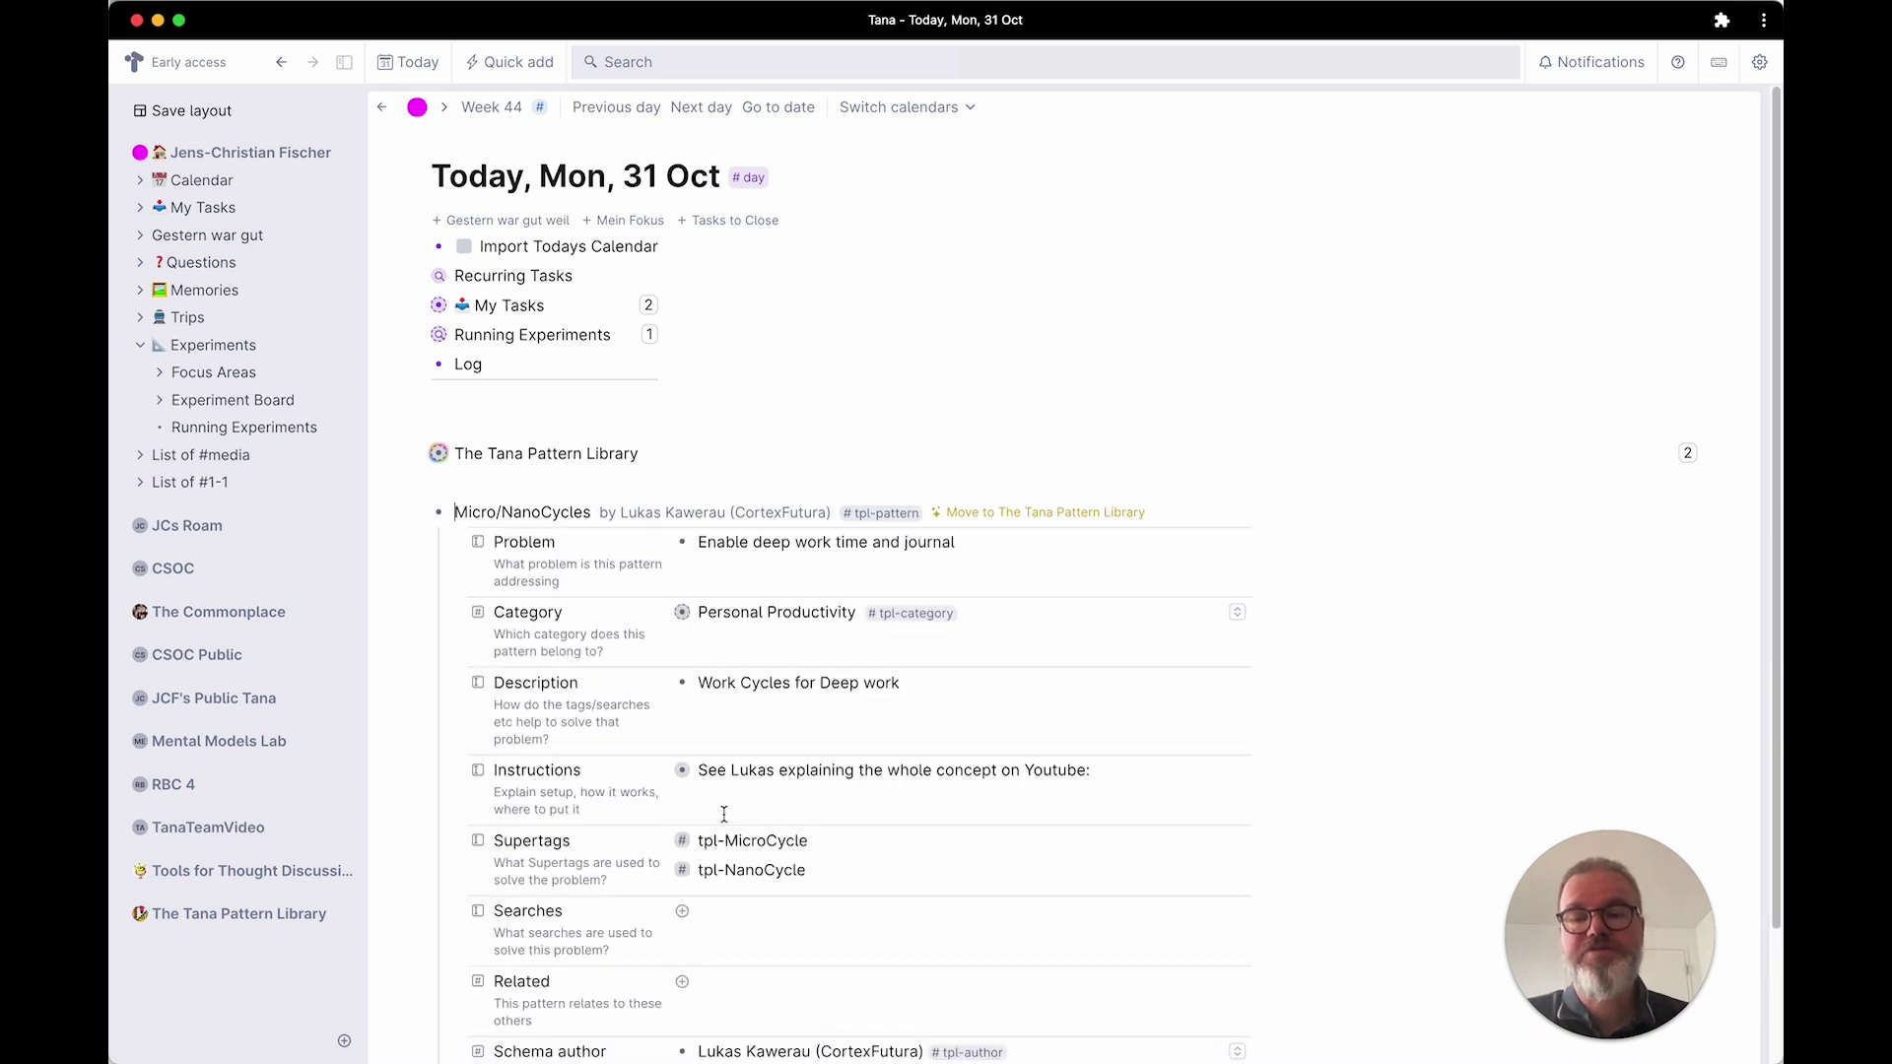
scroll(723, 814, "down", 2)
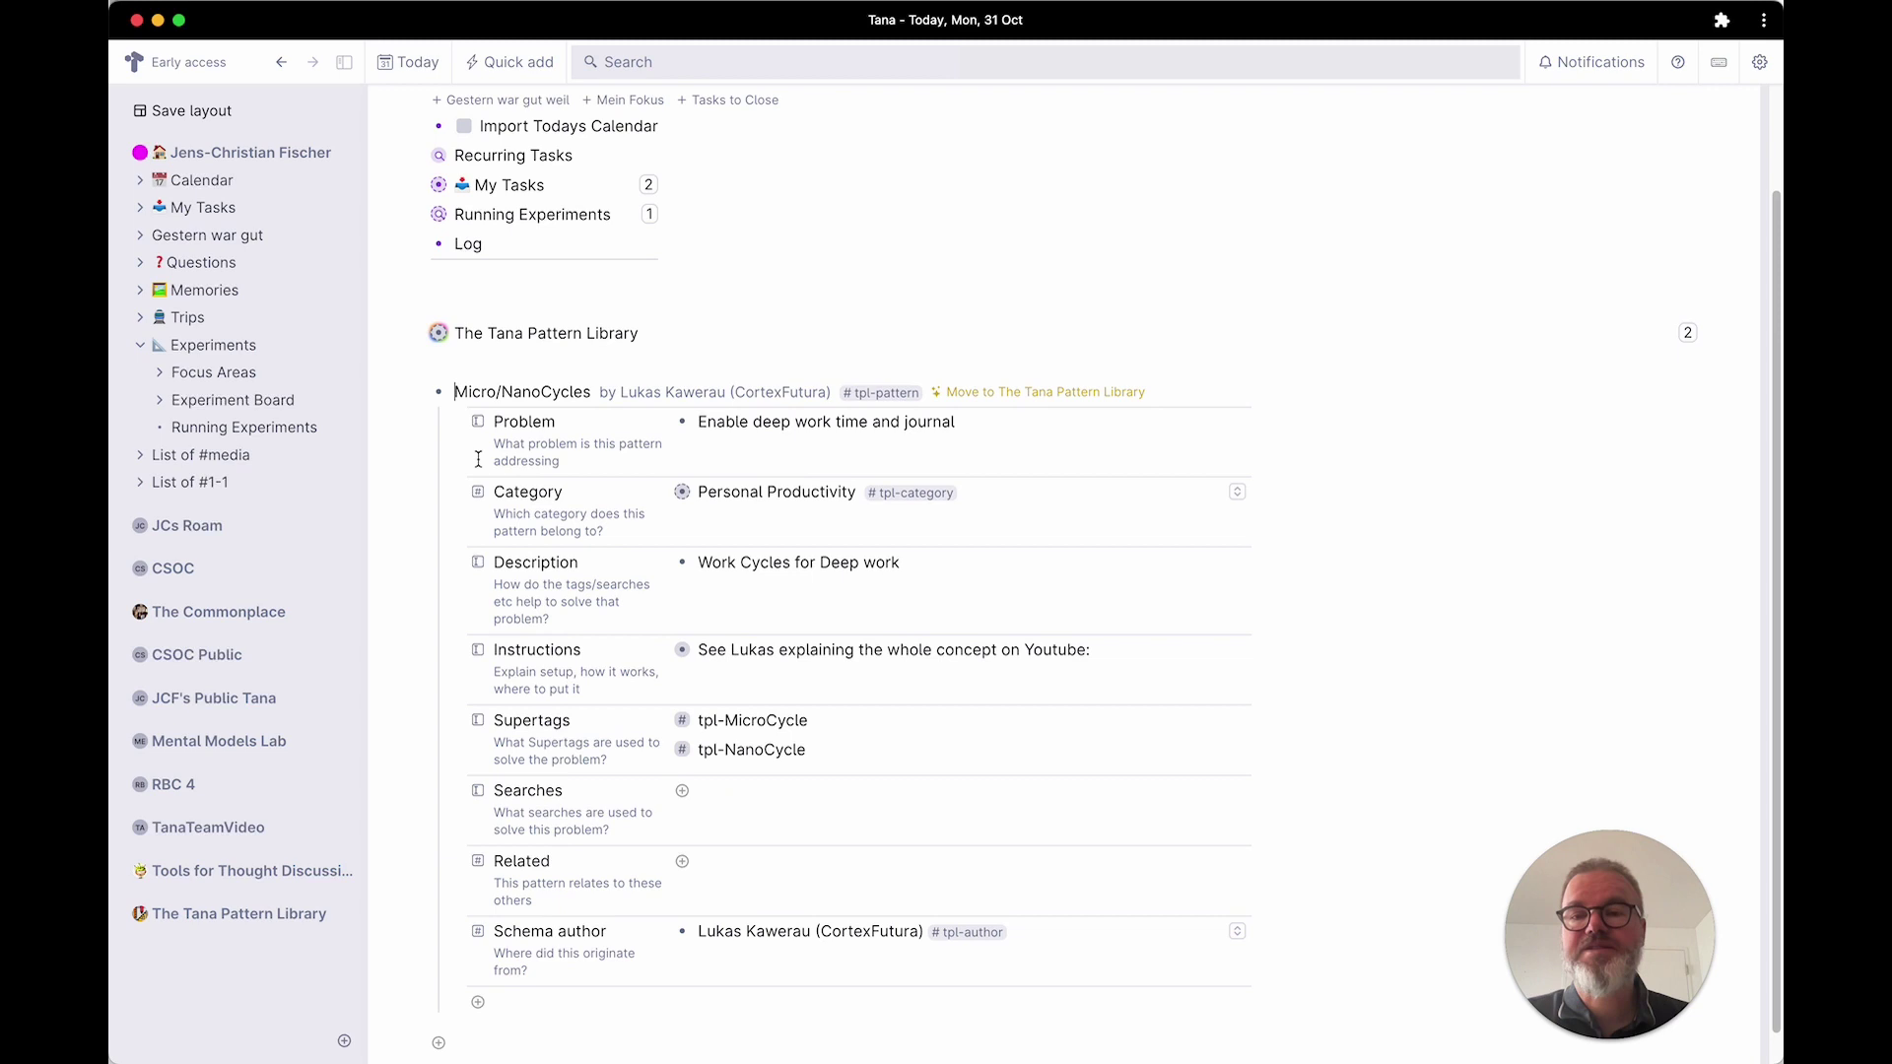
Step: Add a 'Do some deep work' node tagged tpl-MicroCycle and expand its template fields
left_click(419, 394)
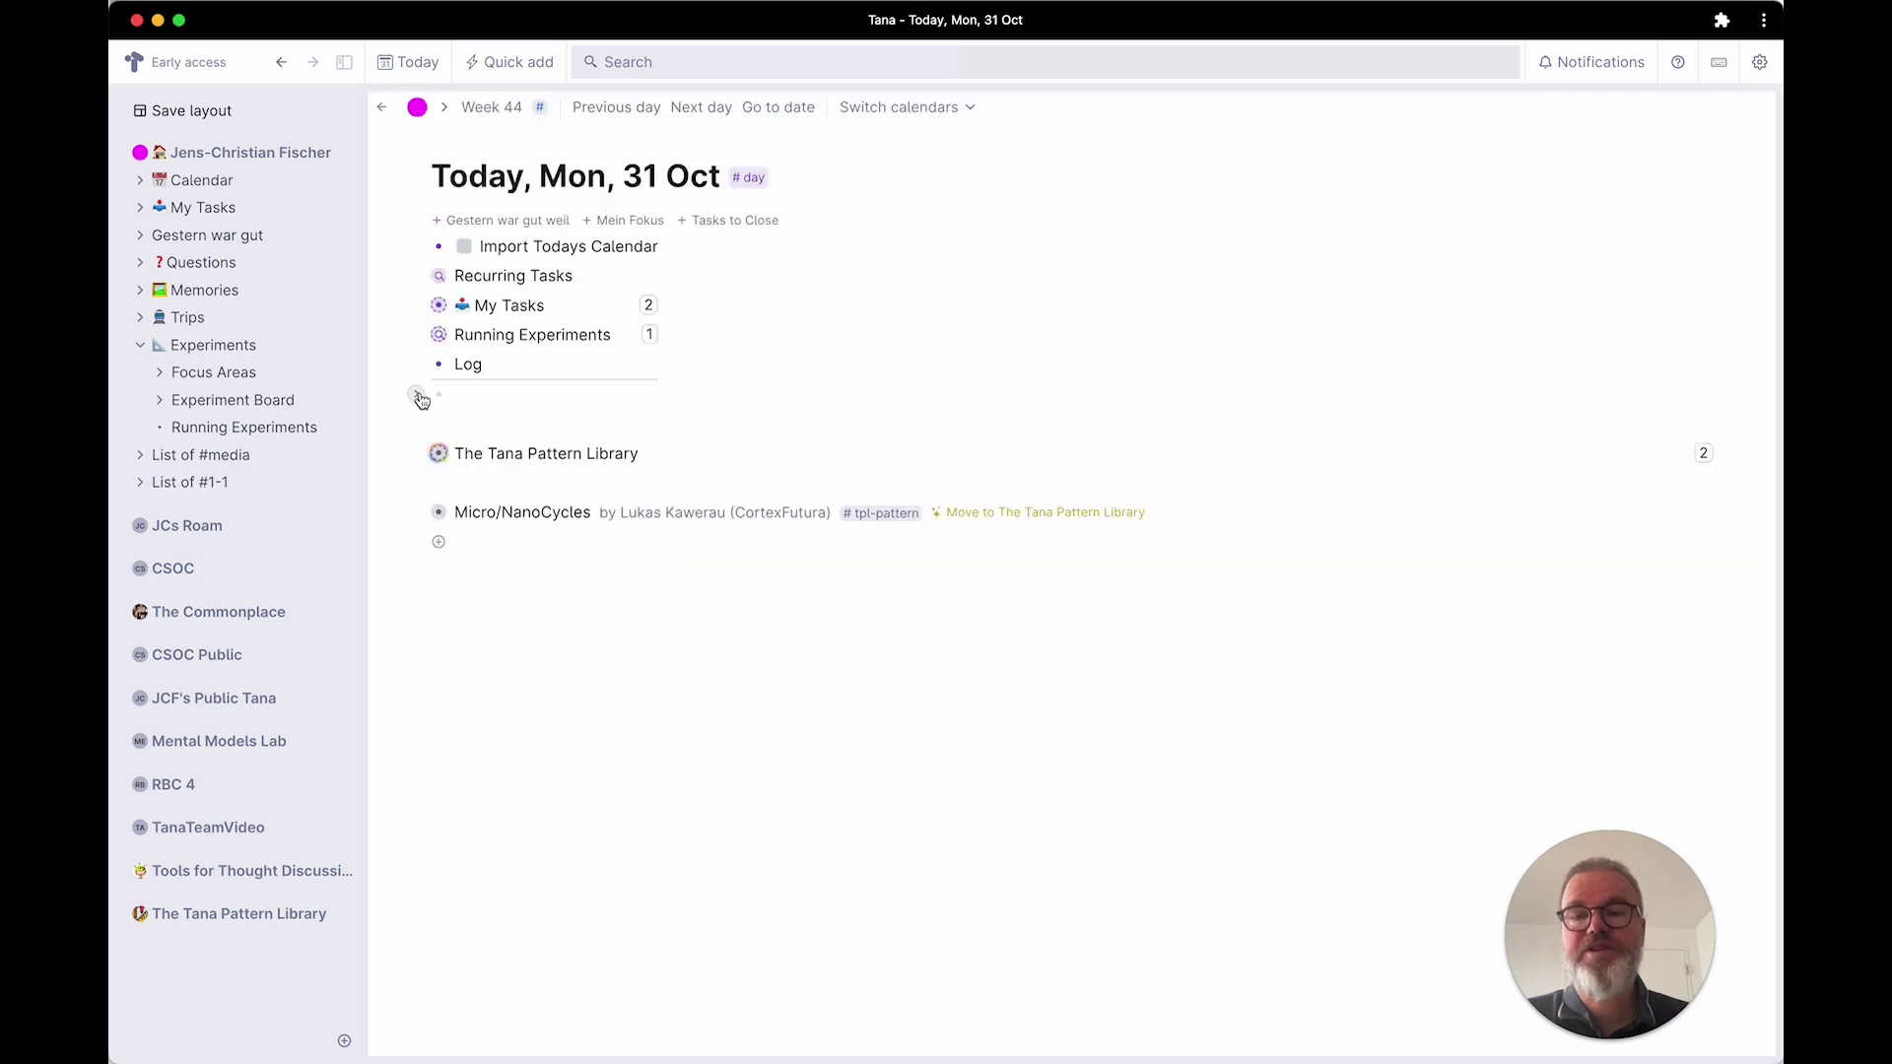
left_click(488, 541)
type("Do s")
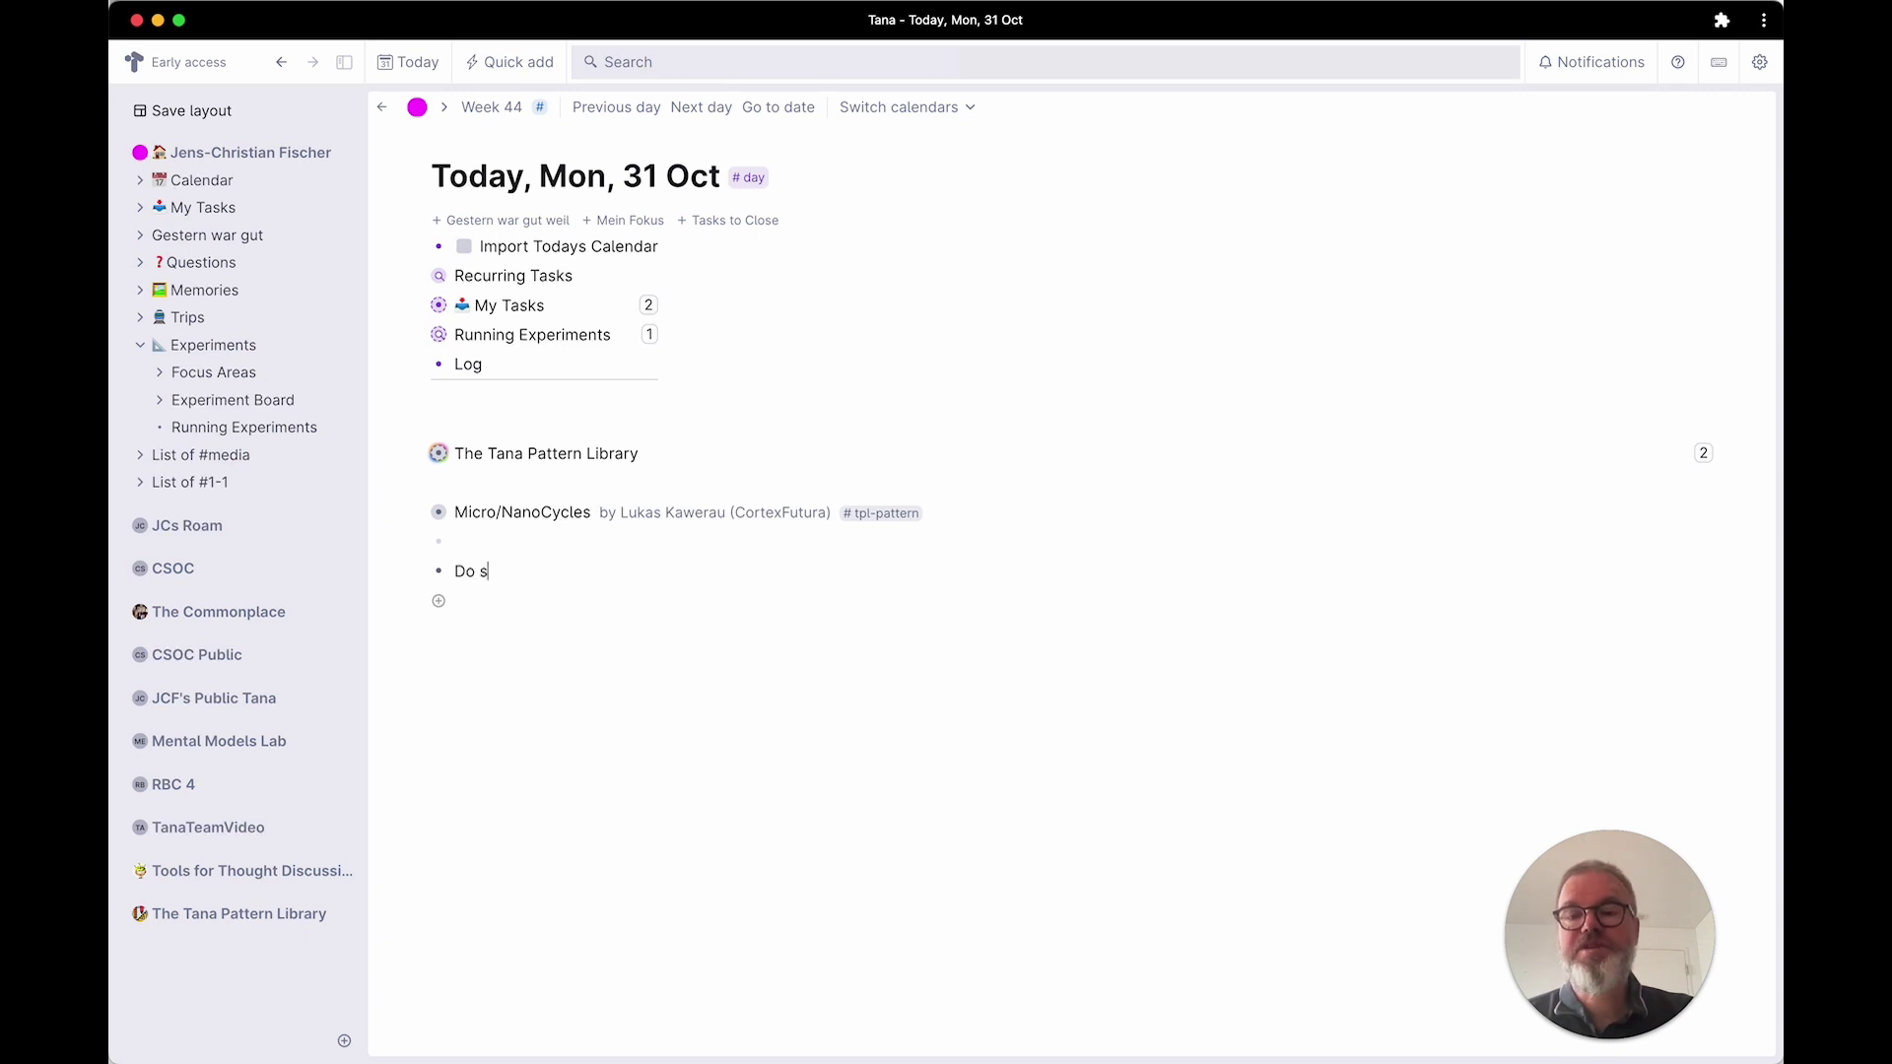
type("ome deep ")
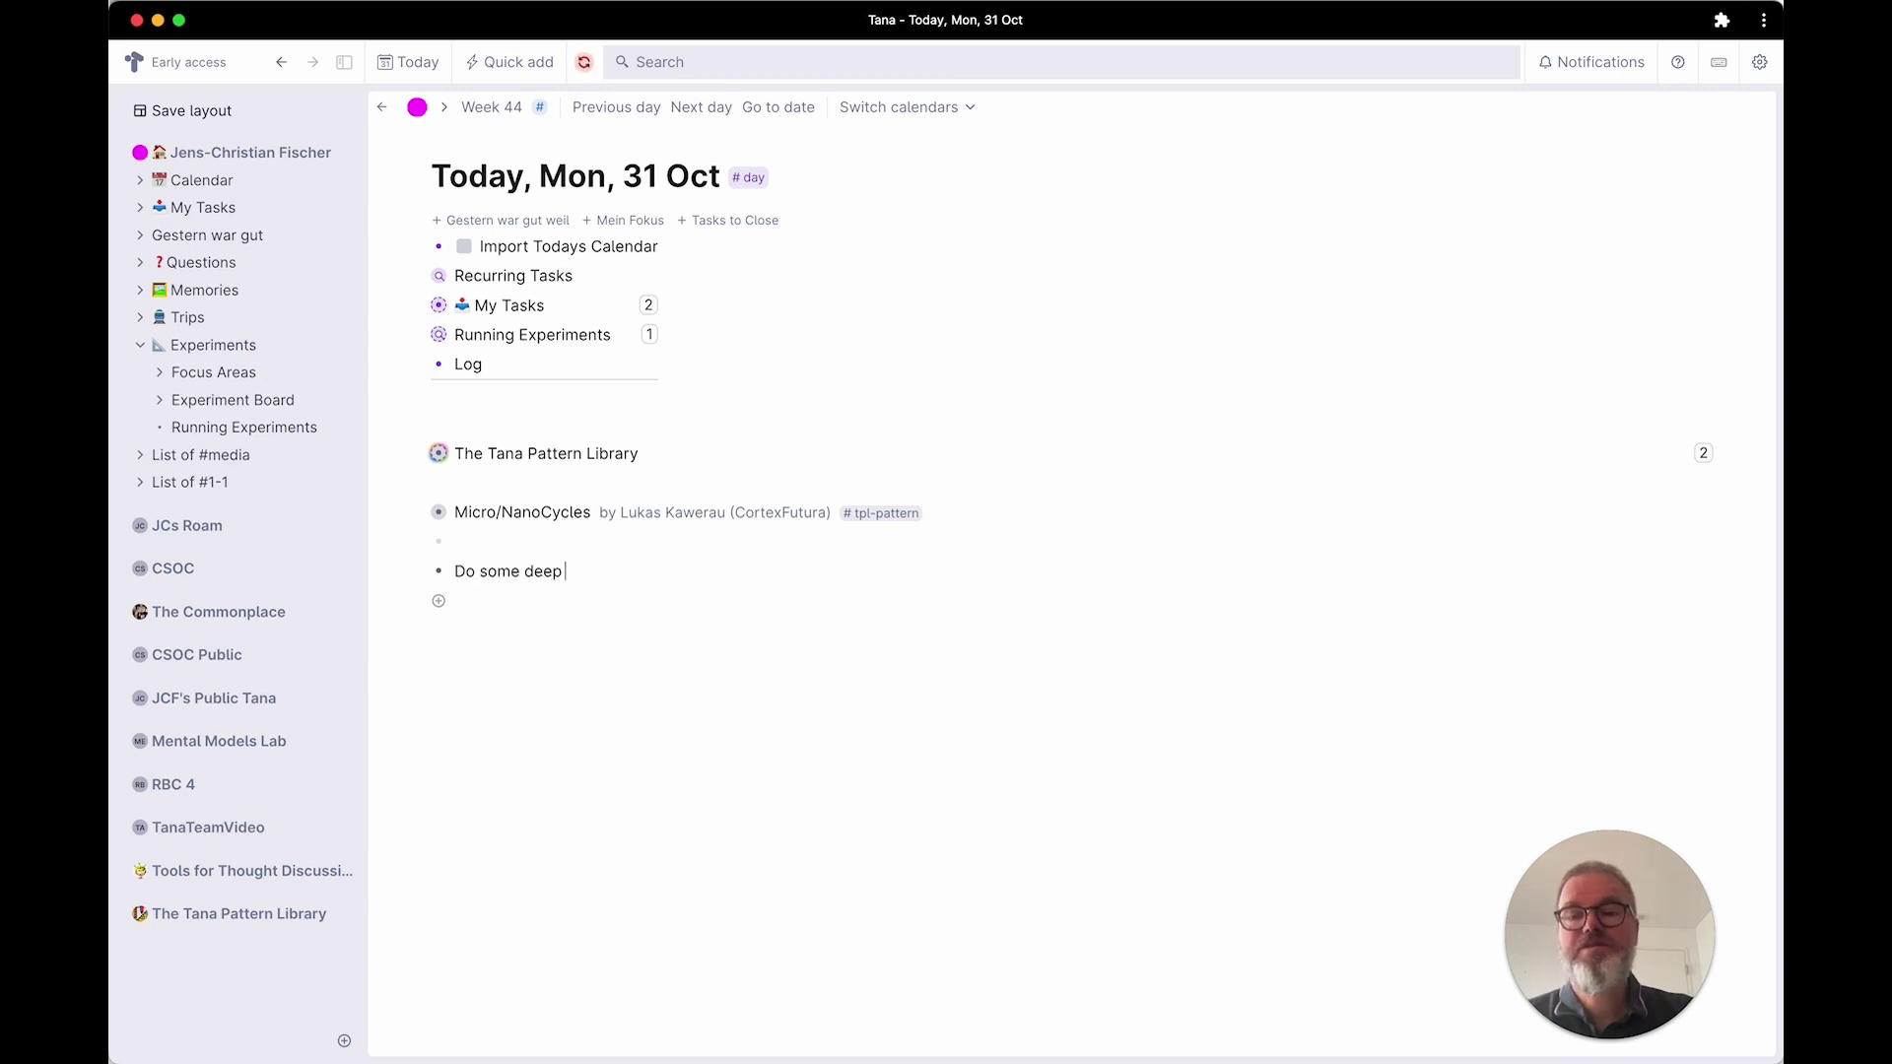
type("work #tpl")
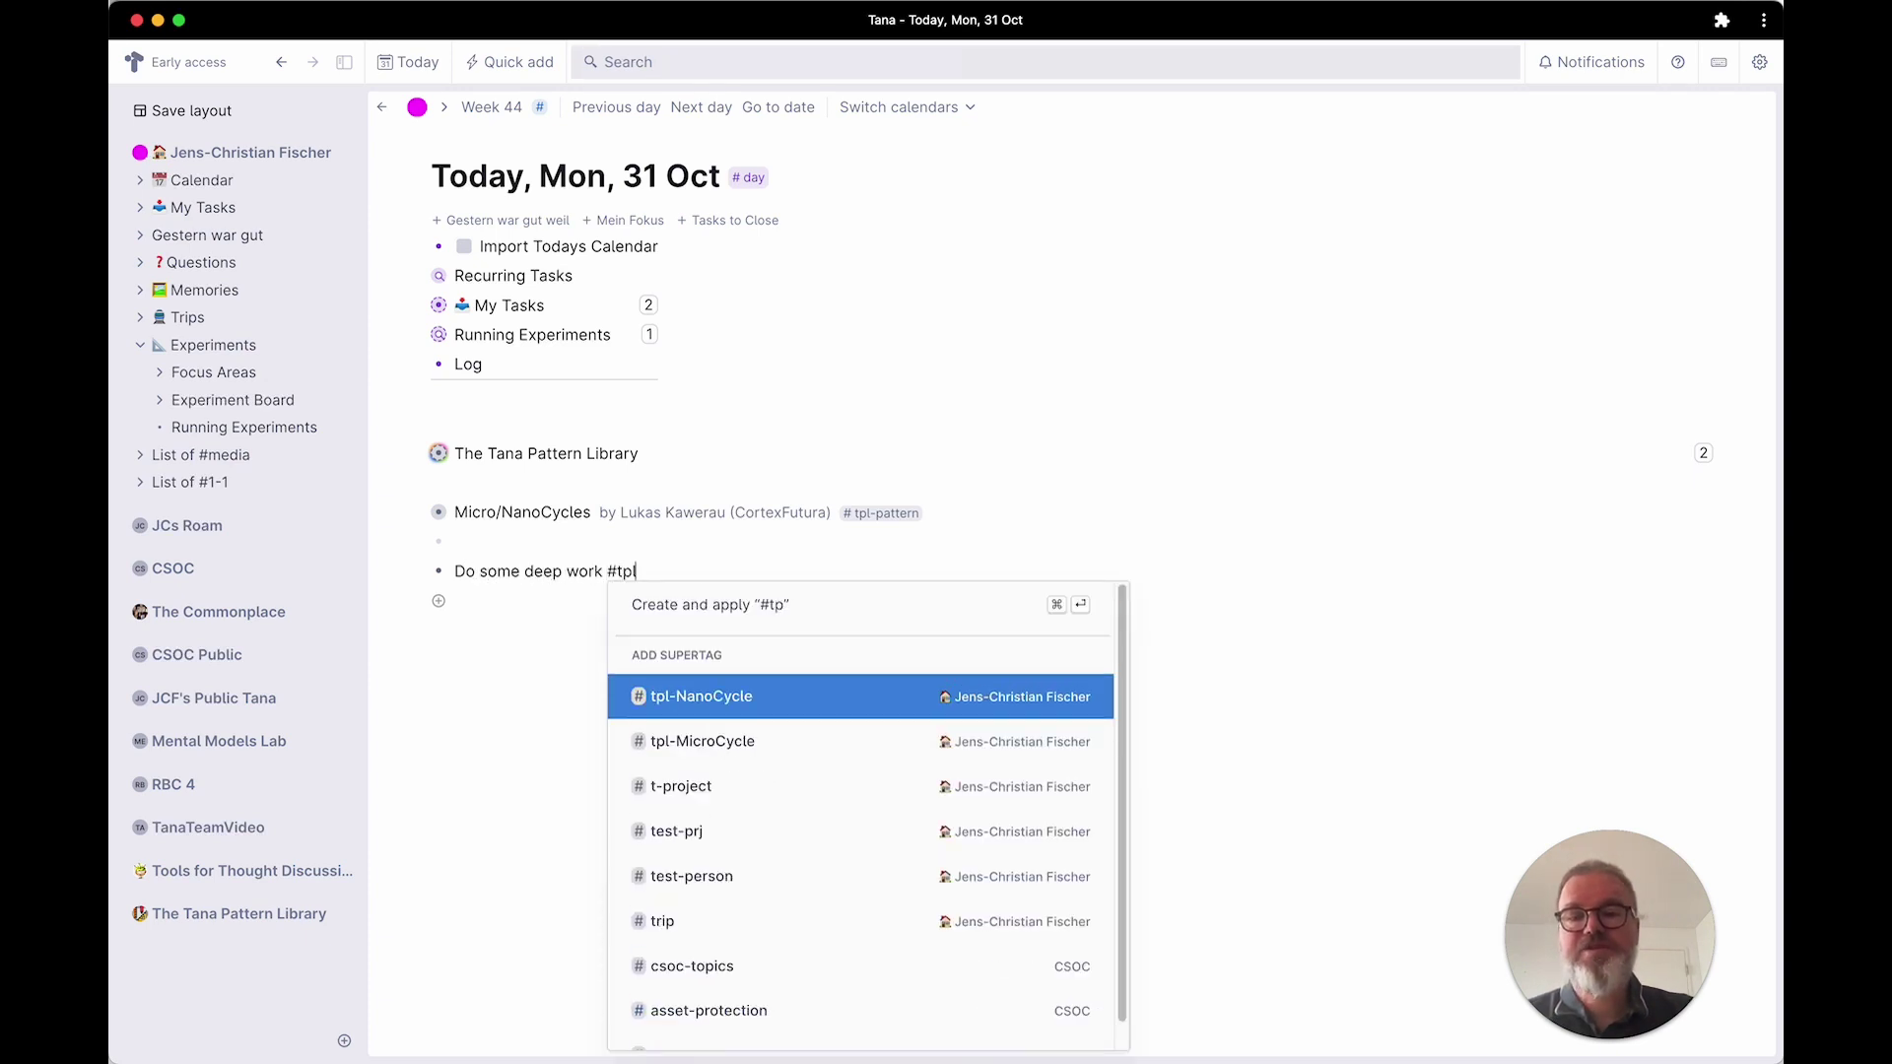
type("-")
key("Down")
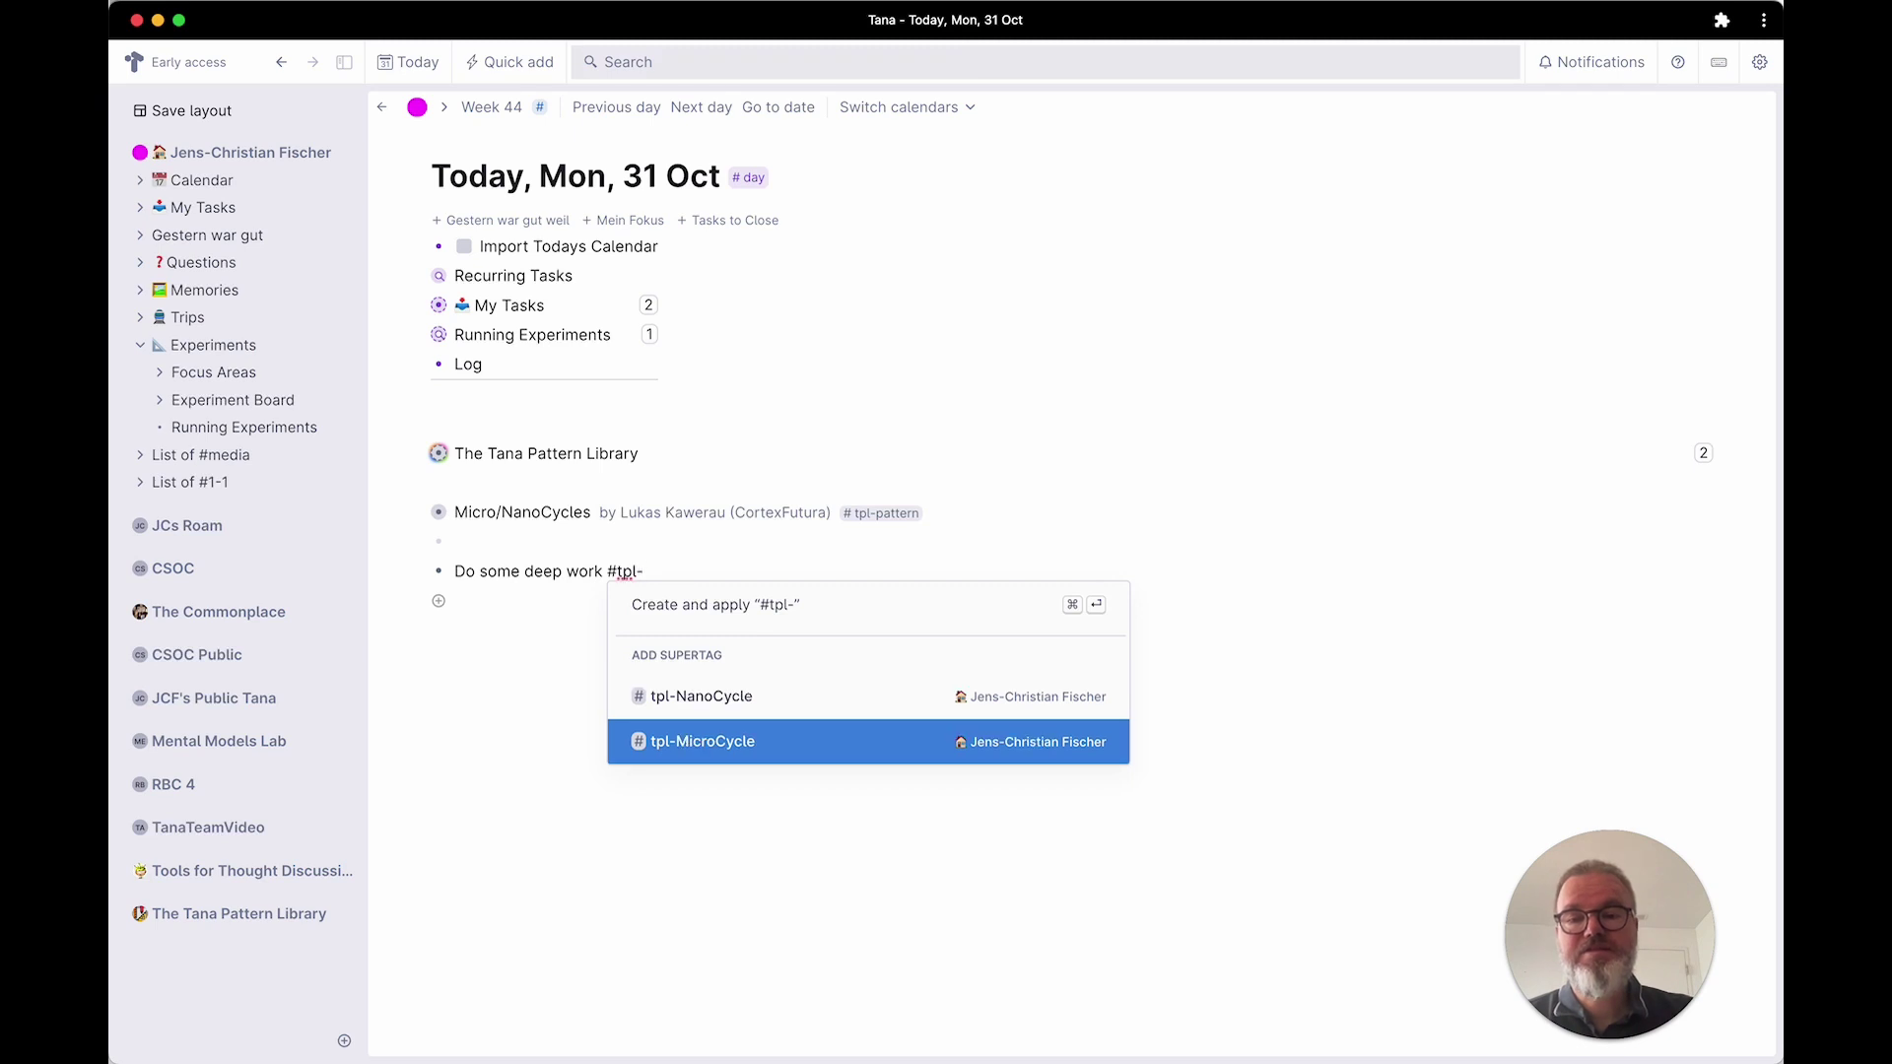
key("Return")
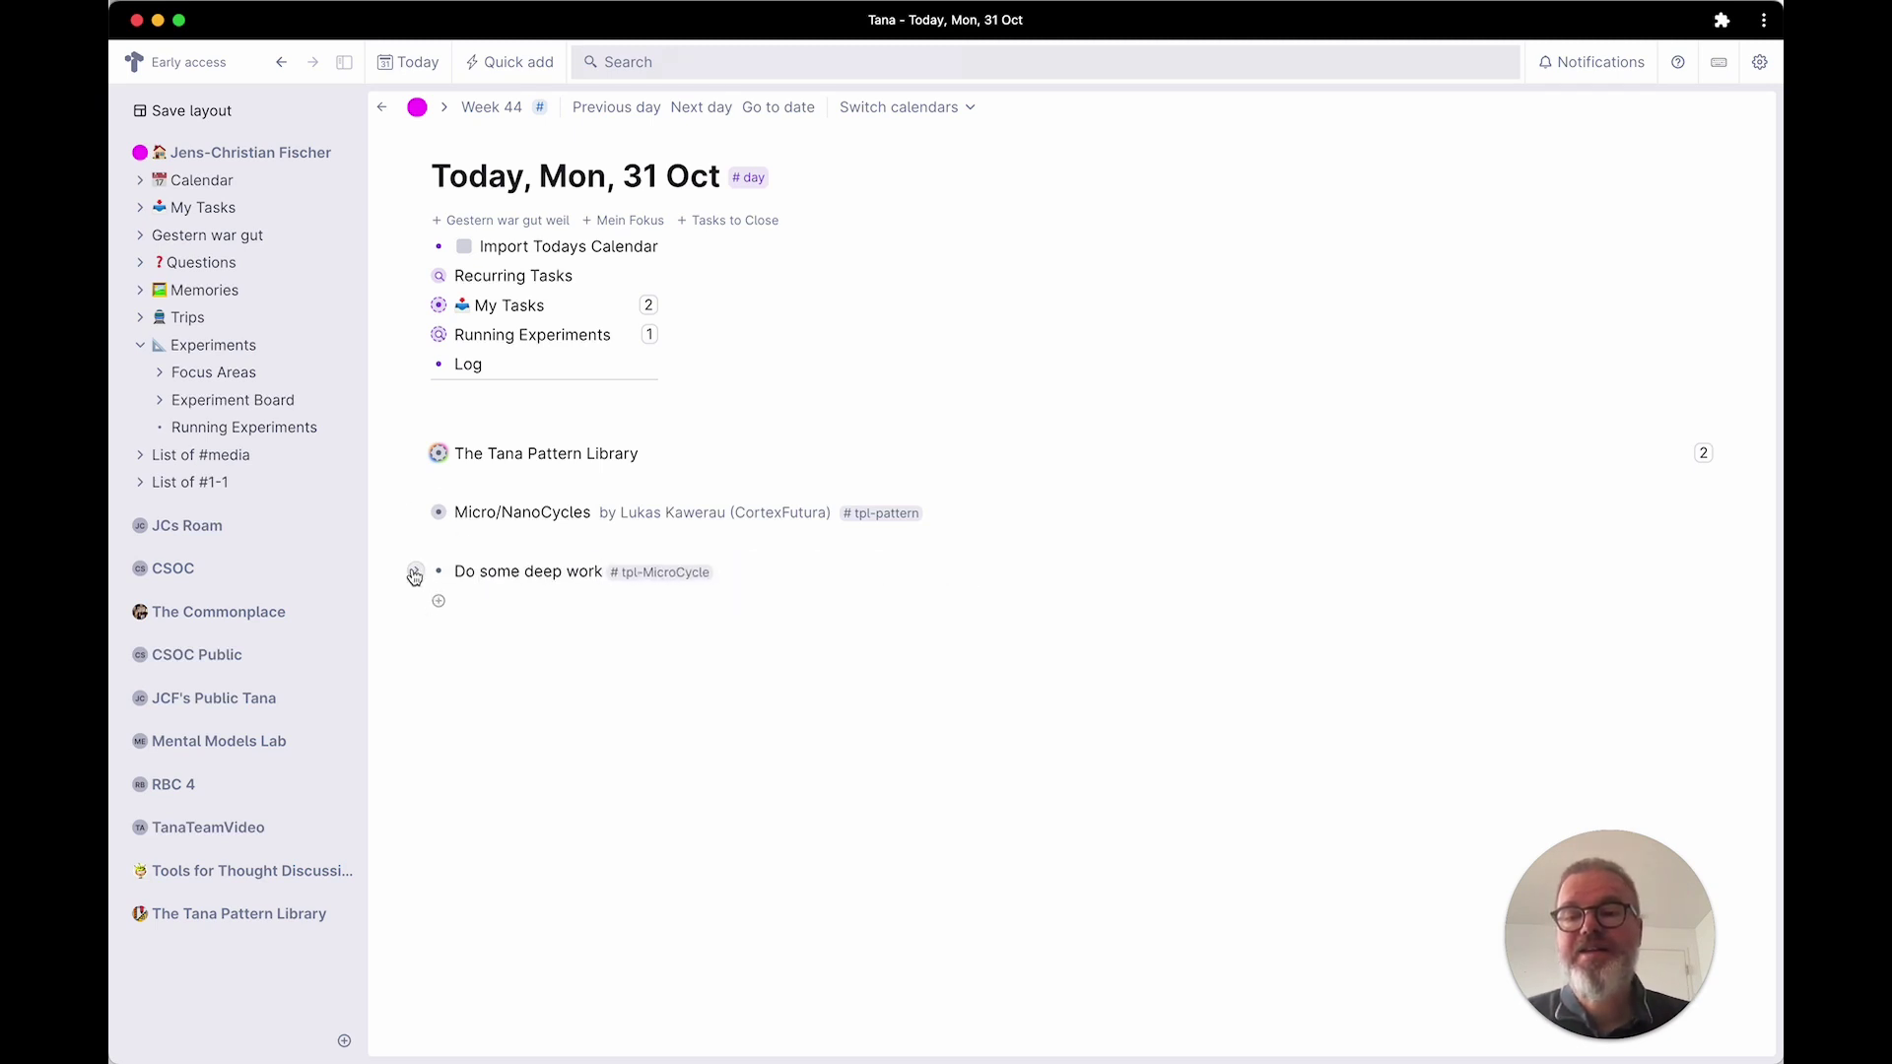
left_click(416, 573)
scroll(946, 725, "down", 2)
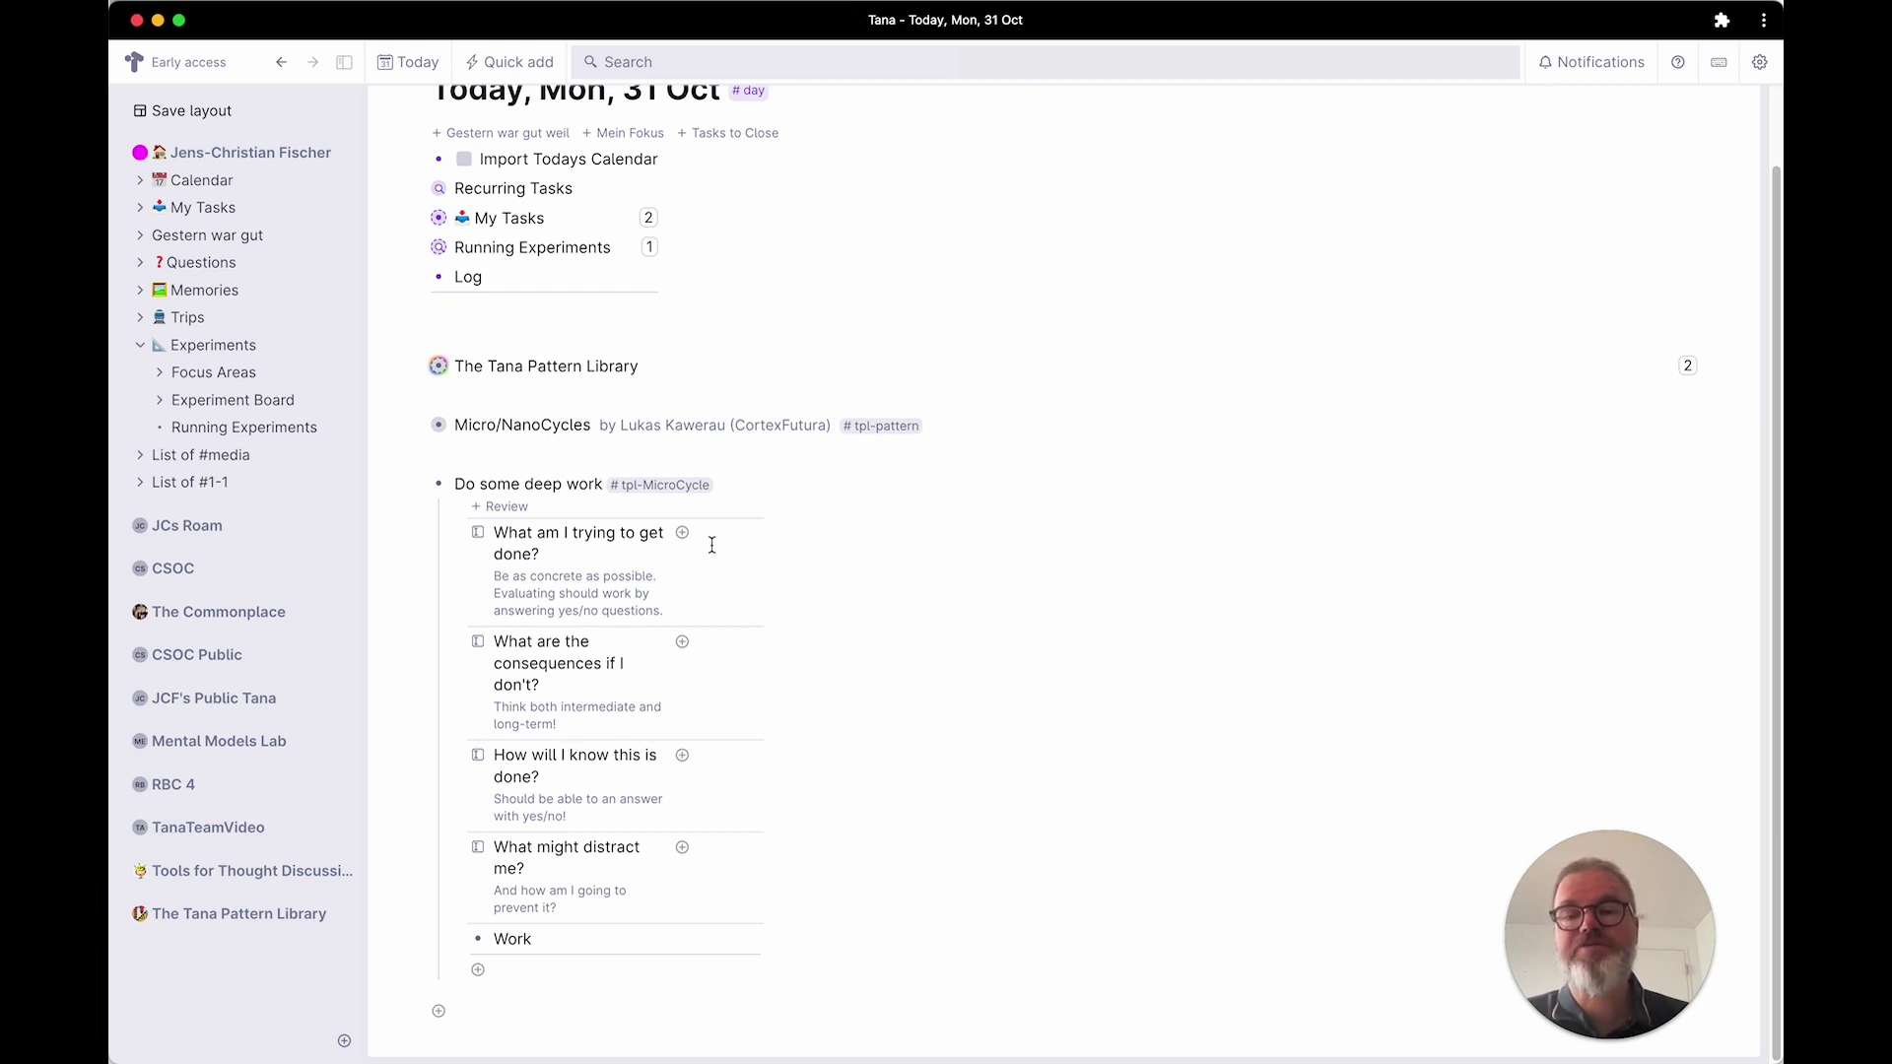
mouse_move(659, 572)
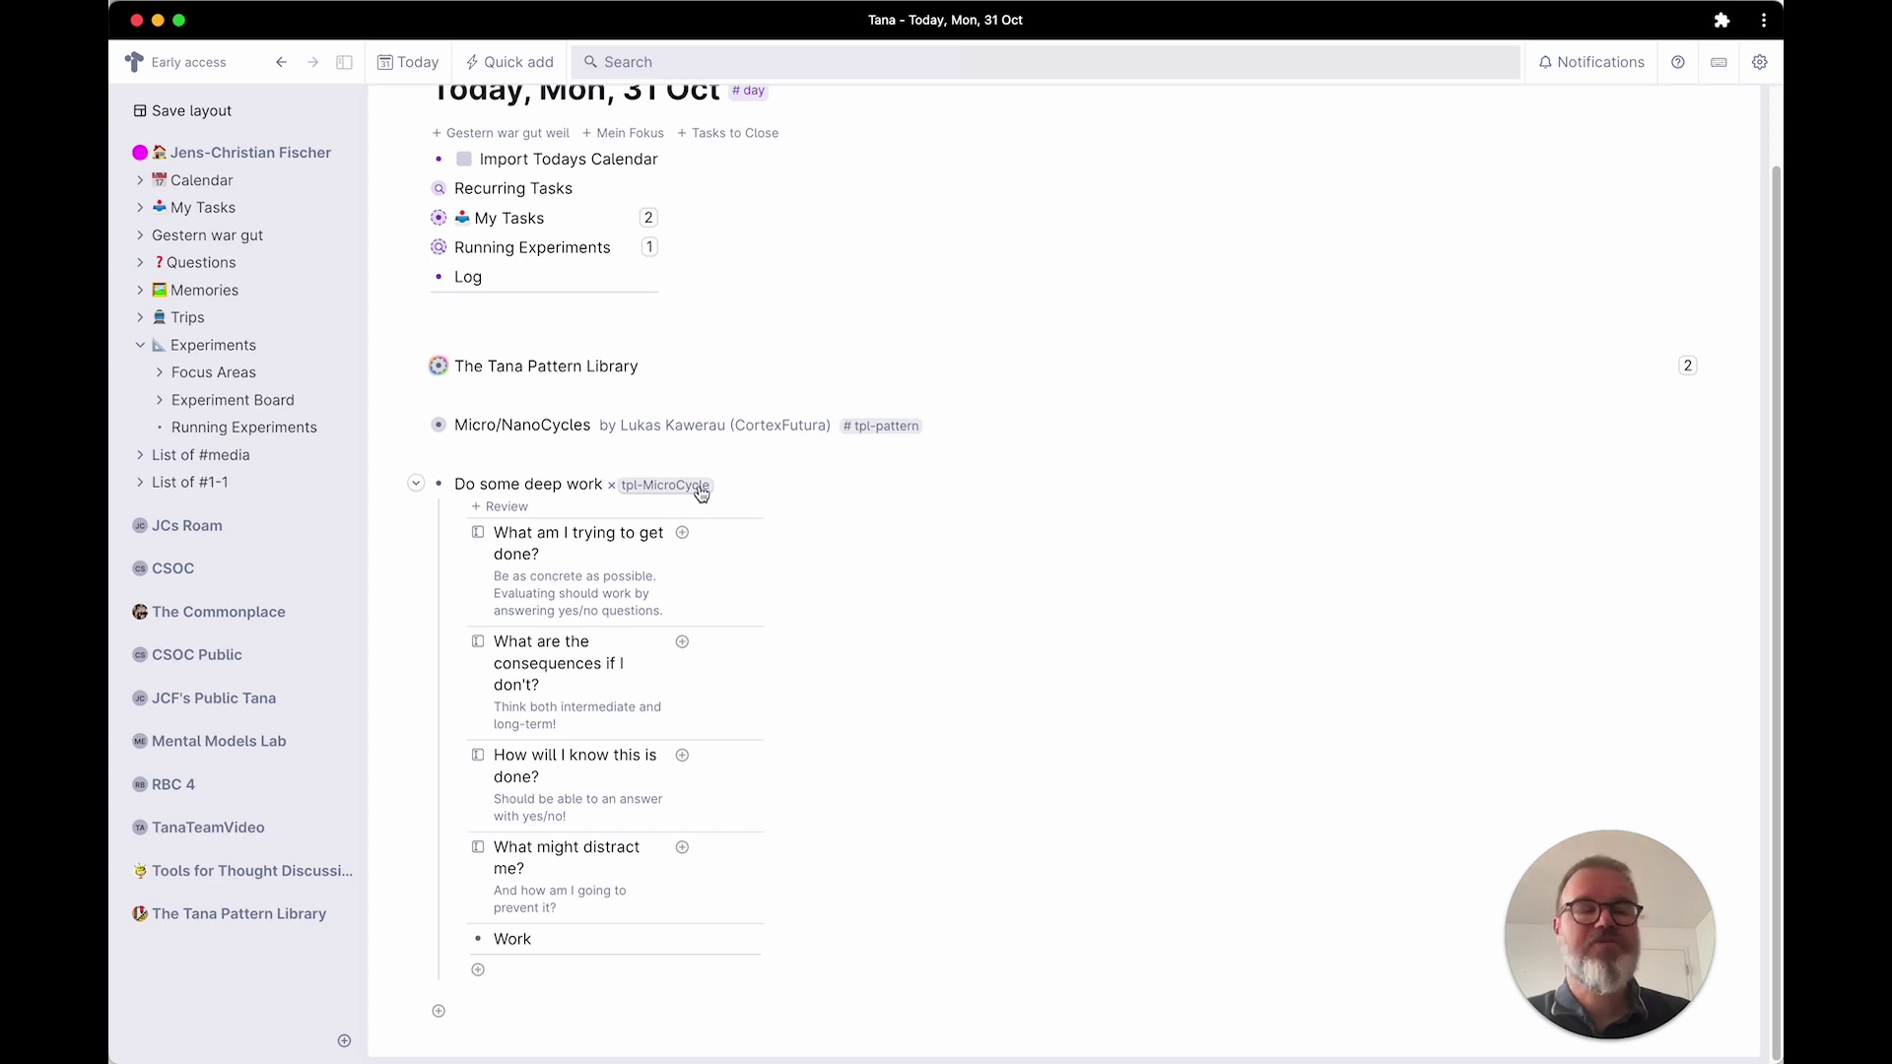
left_click(690, 484)
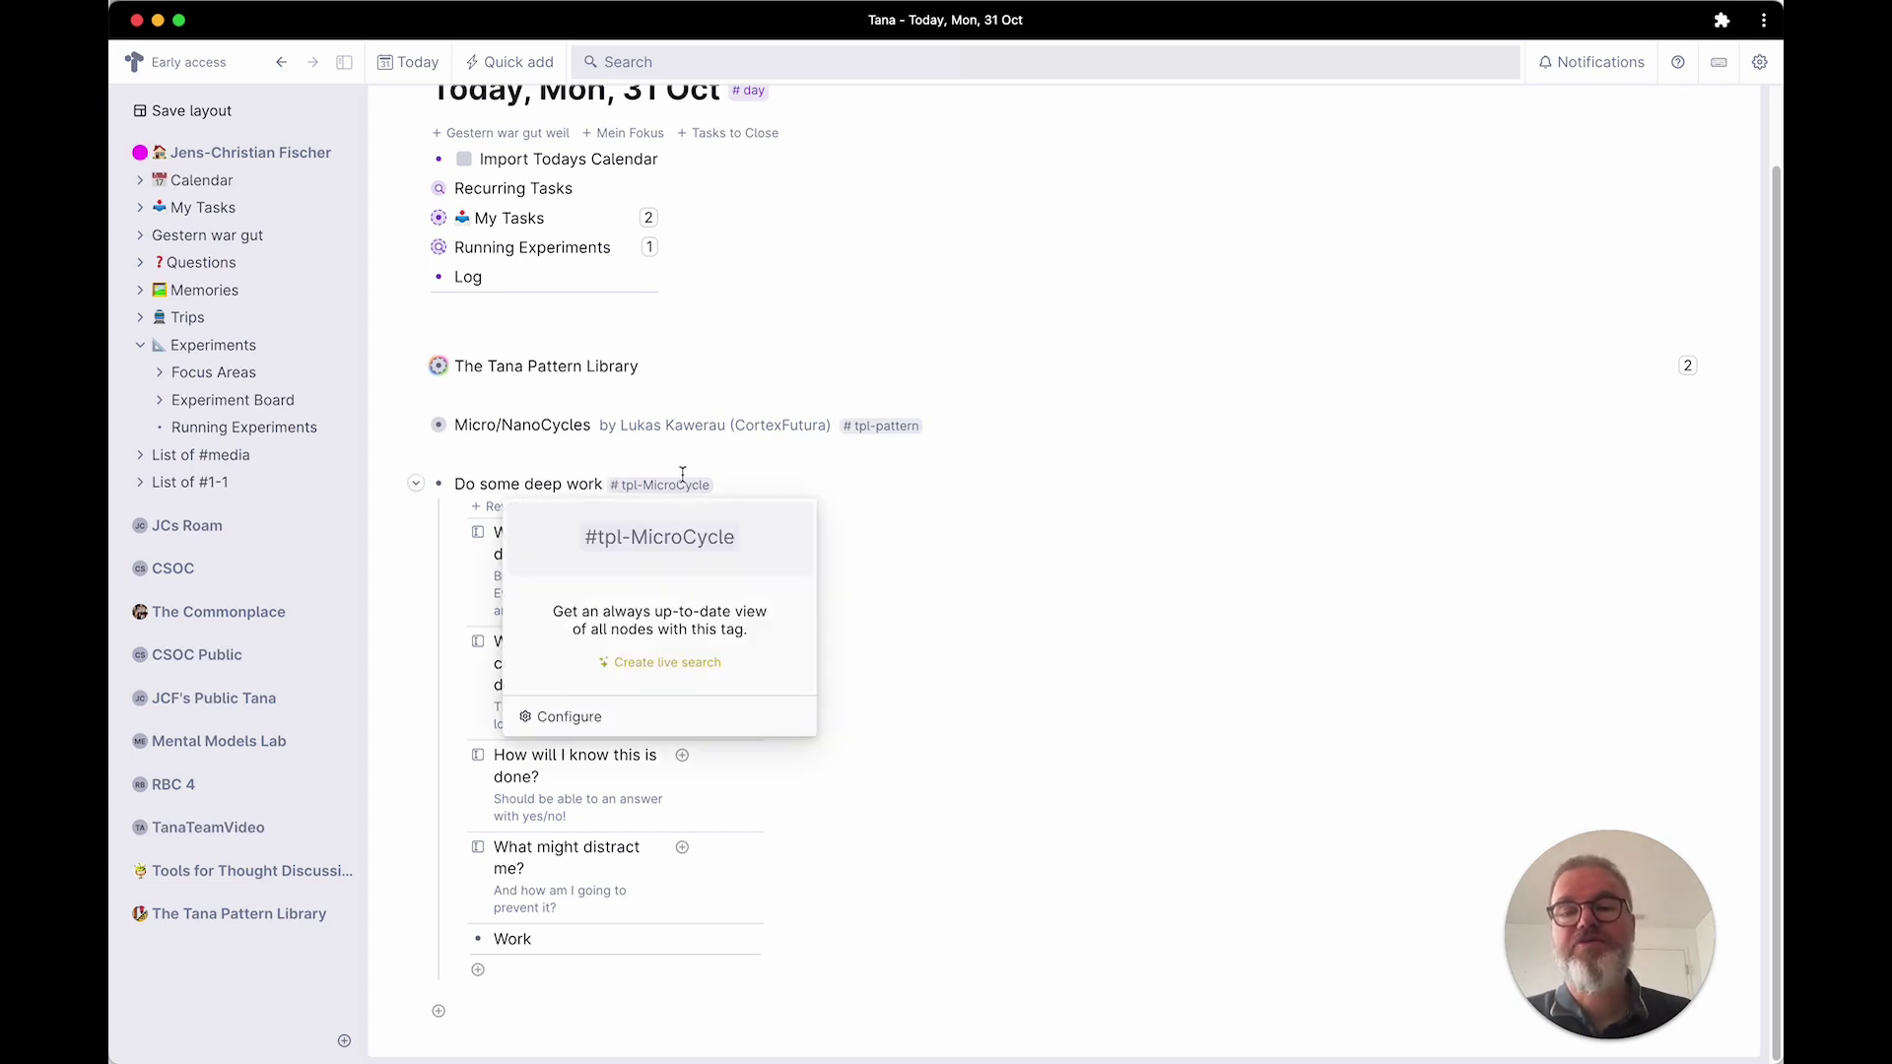
left_click(1084, 567)
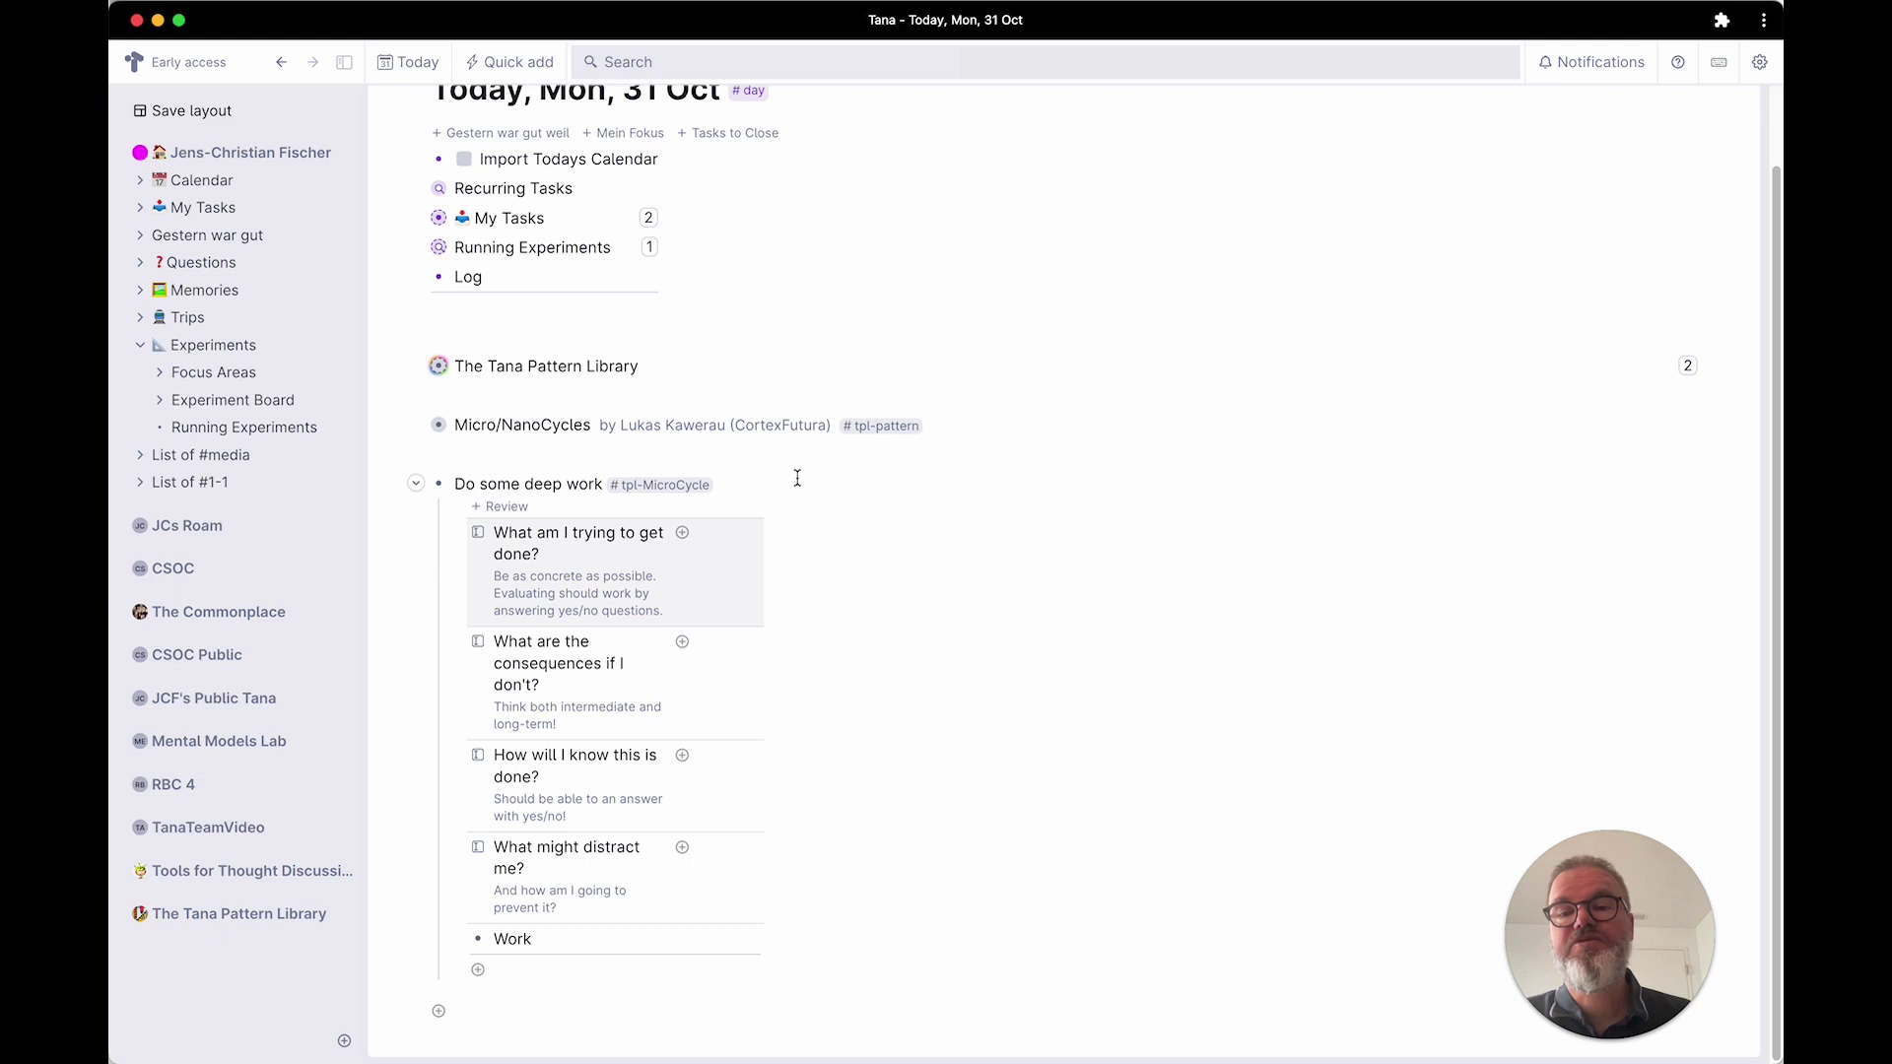
left_click(658, 485)
left_click(606, 705)
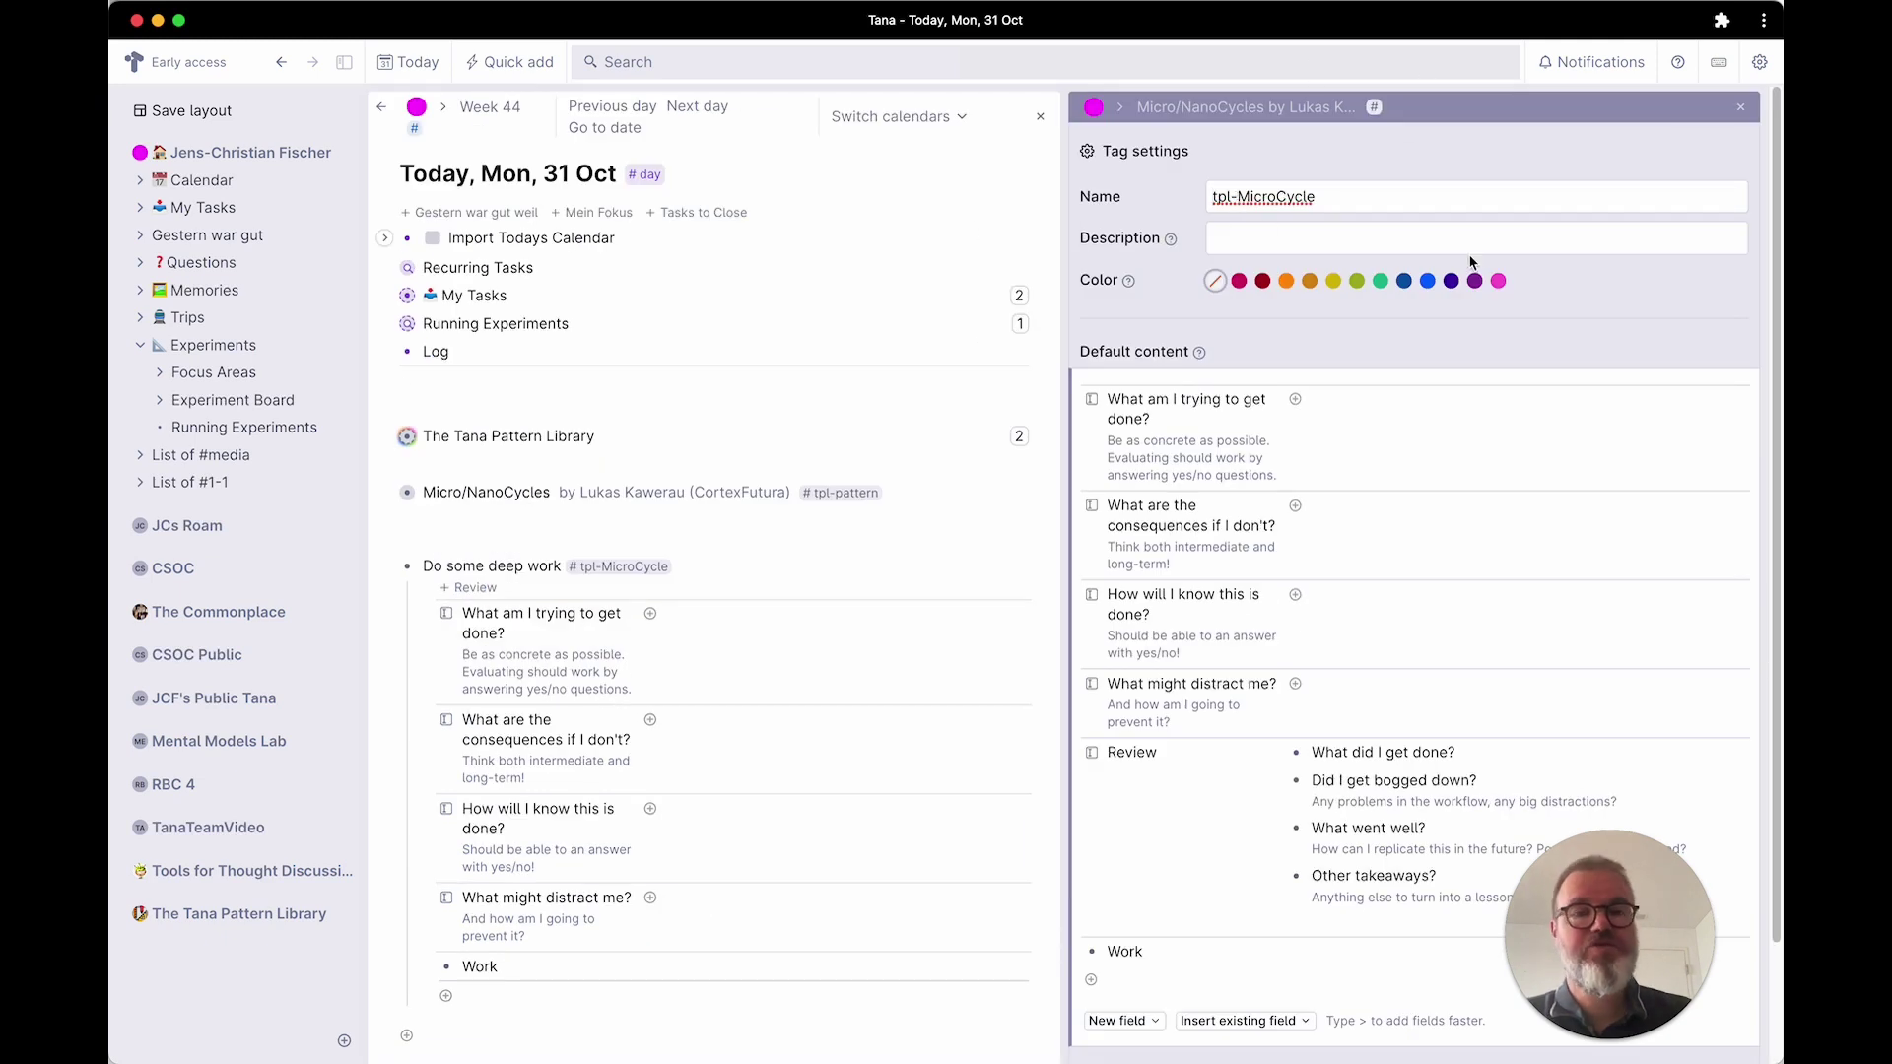
key("BackSpace")
key("BackSpace")
key("BackSpace")
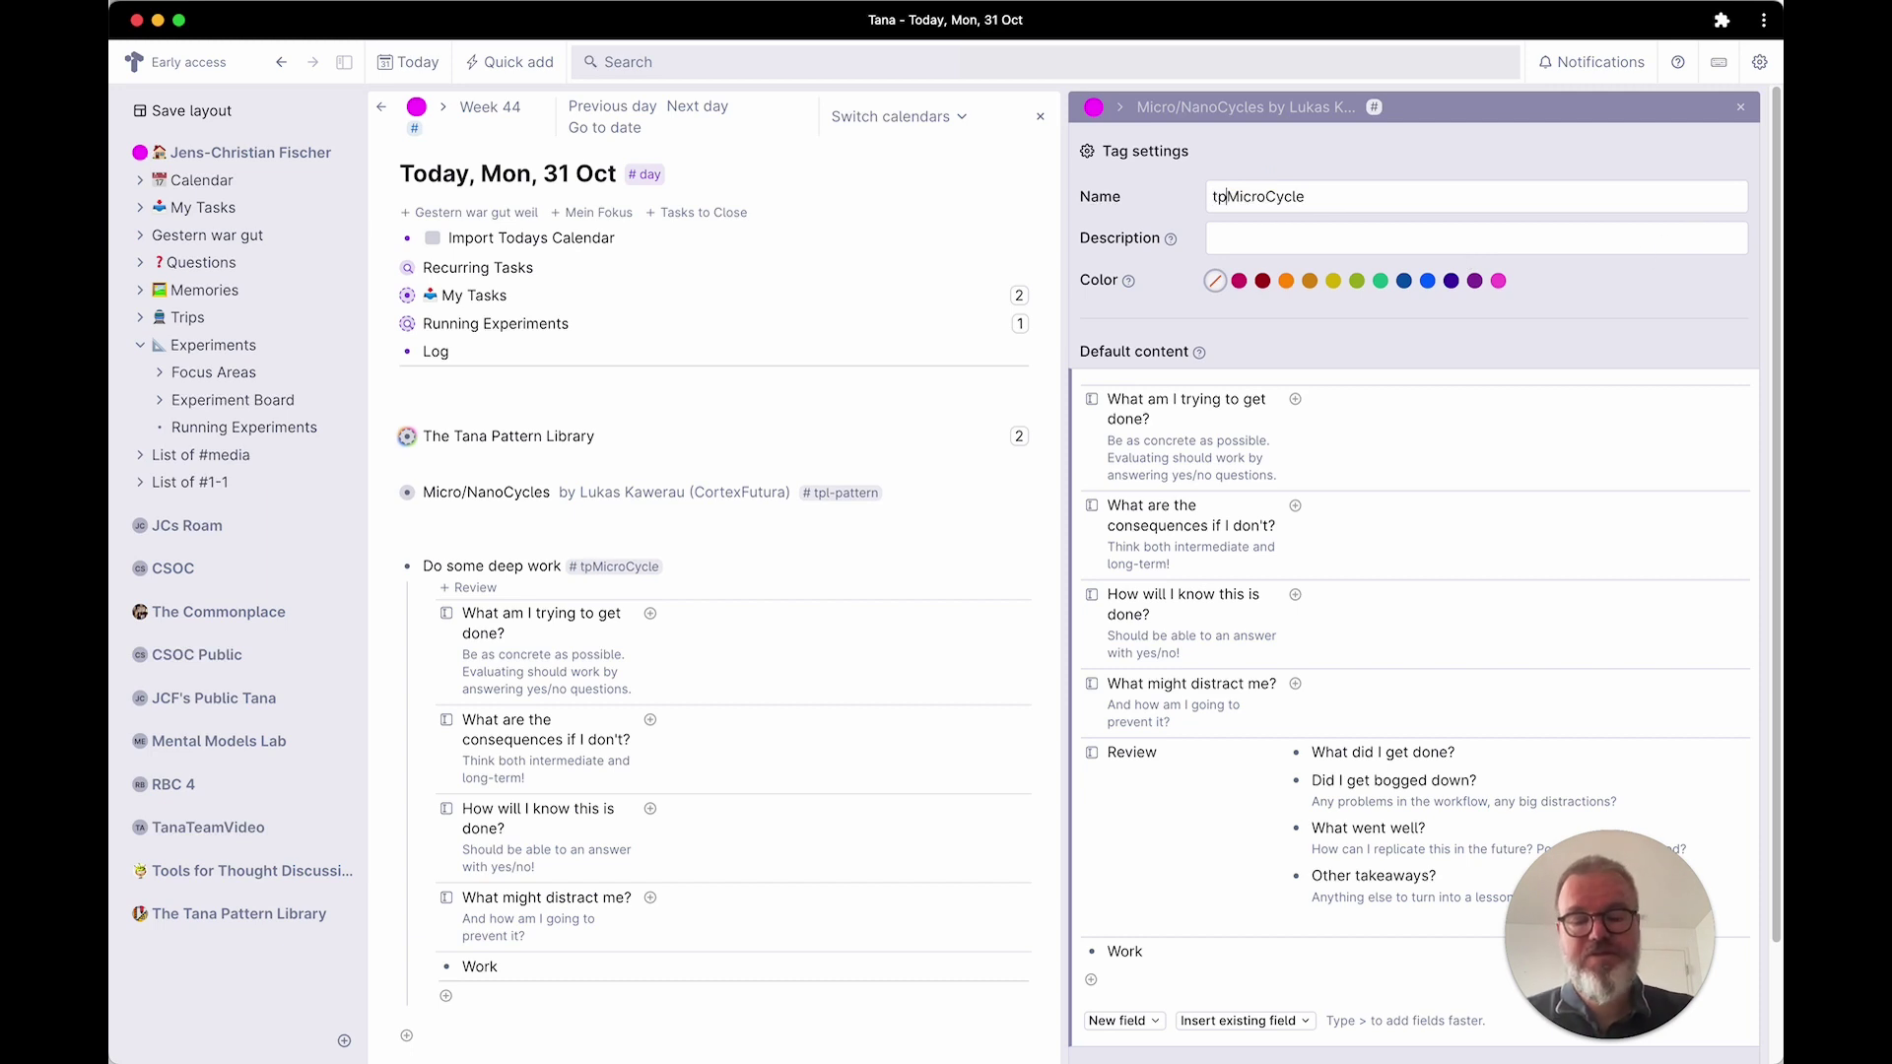
type("l-")
mouse_move(1683, 127)
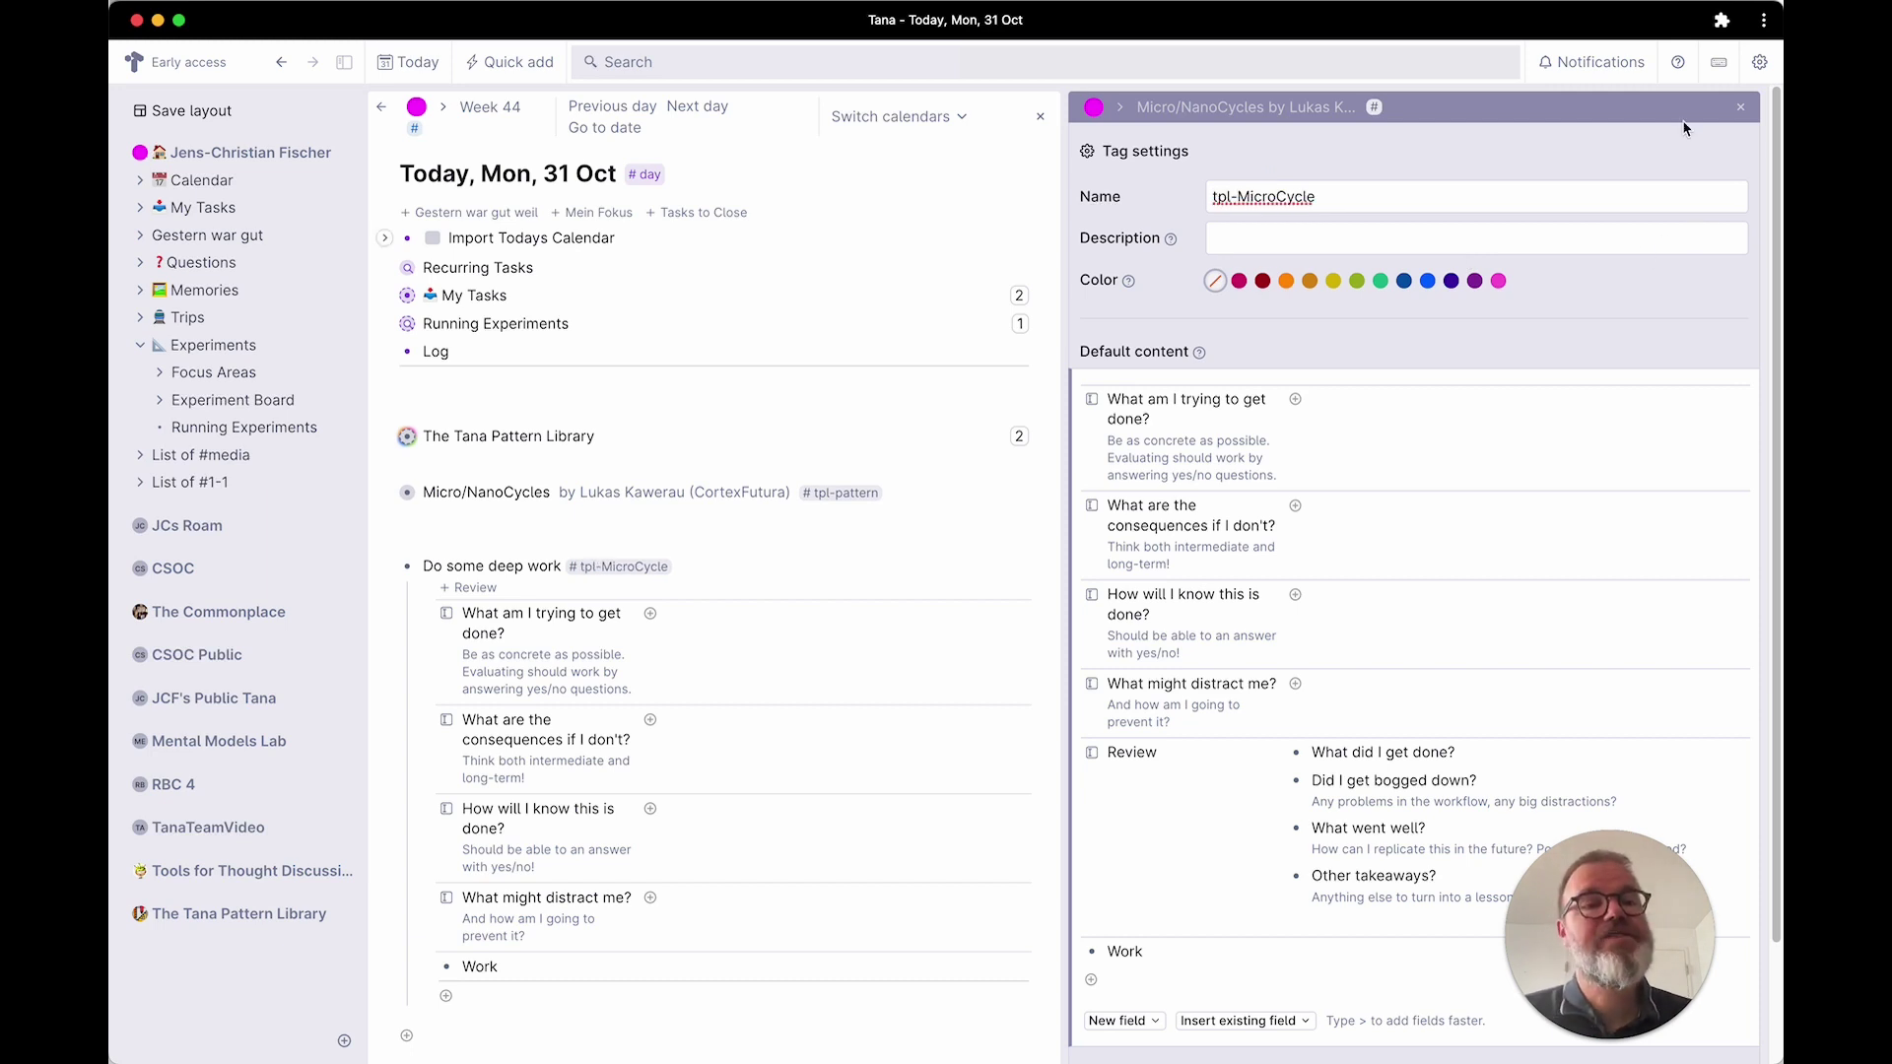
left_click(1742, 109)
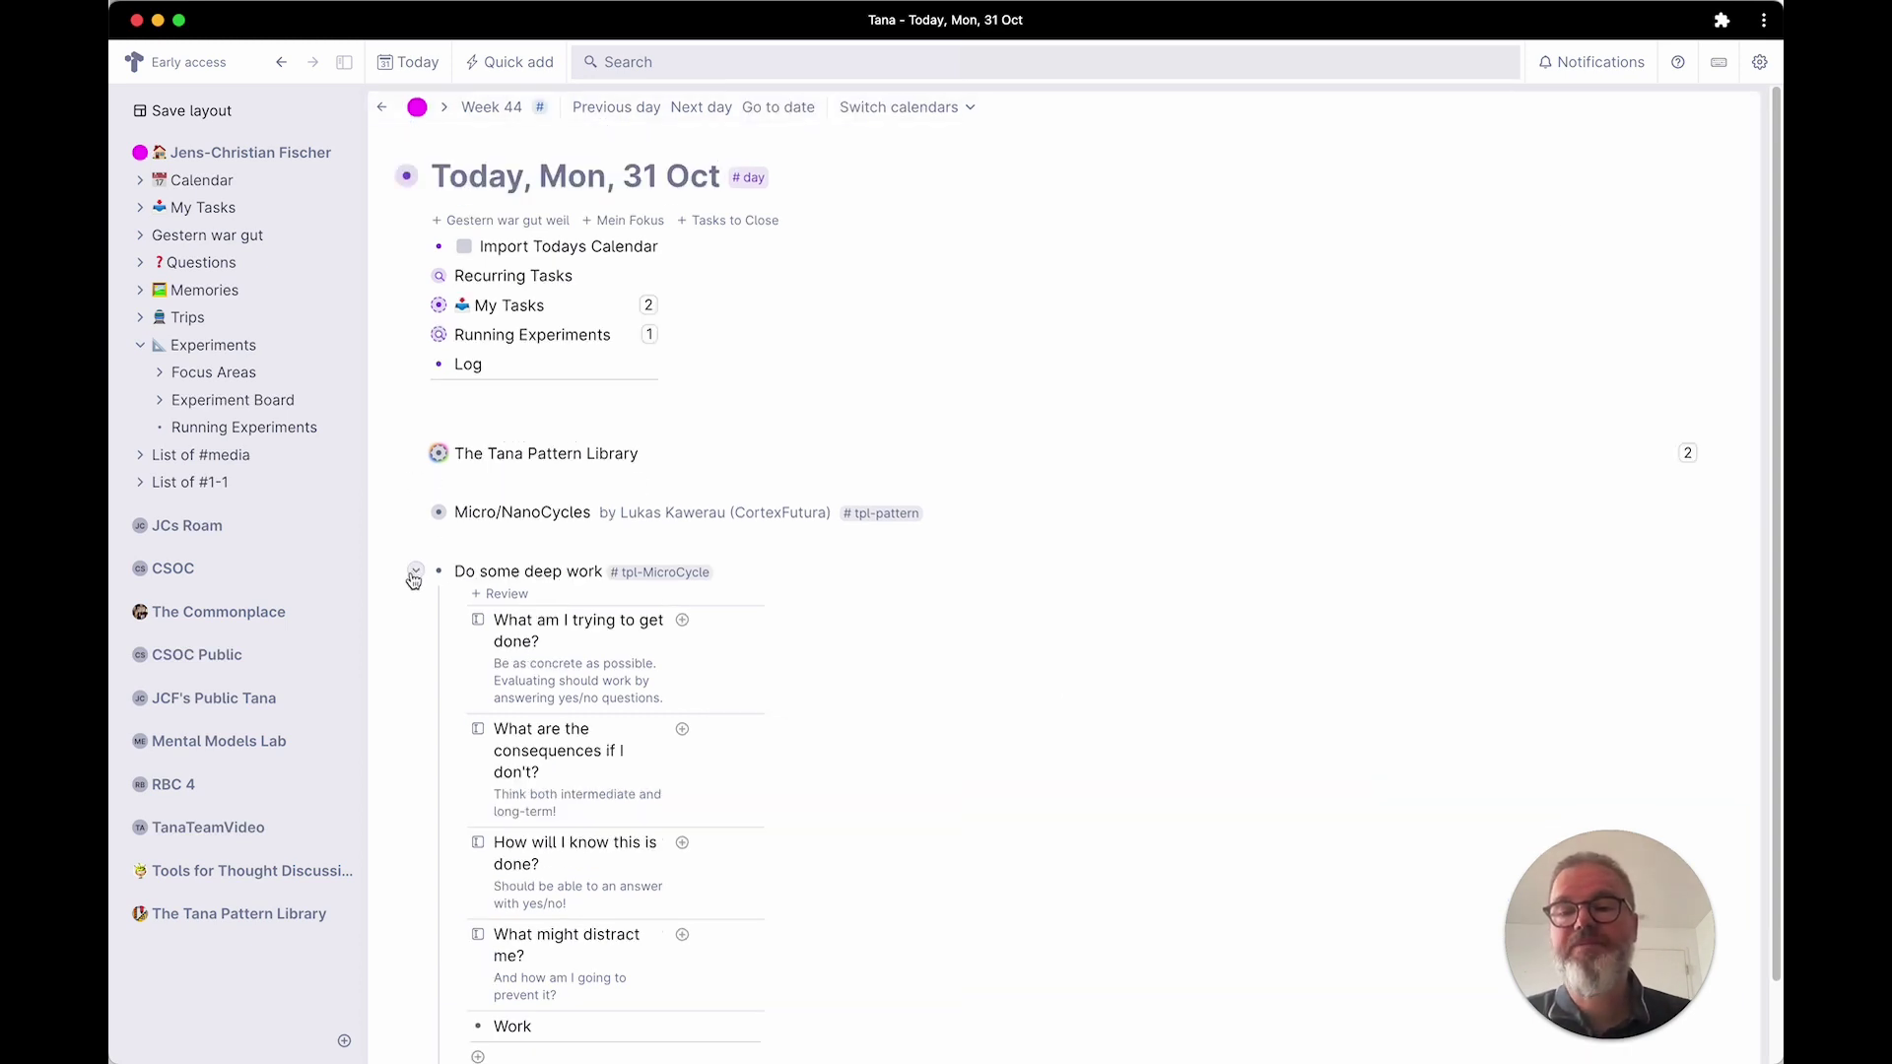
Step: Delete the Micro/NanoCycles and Digital Notebook nodes from the Today page
left_click(414, 574)
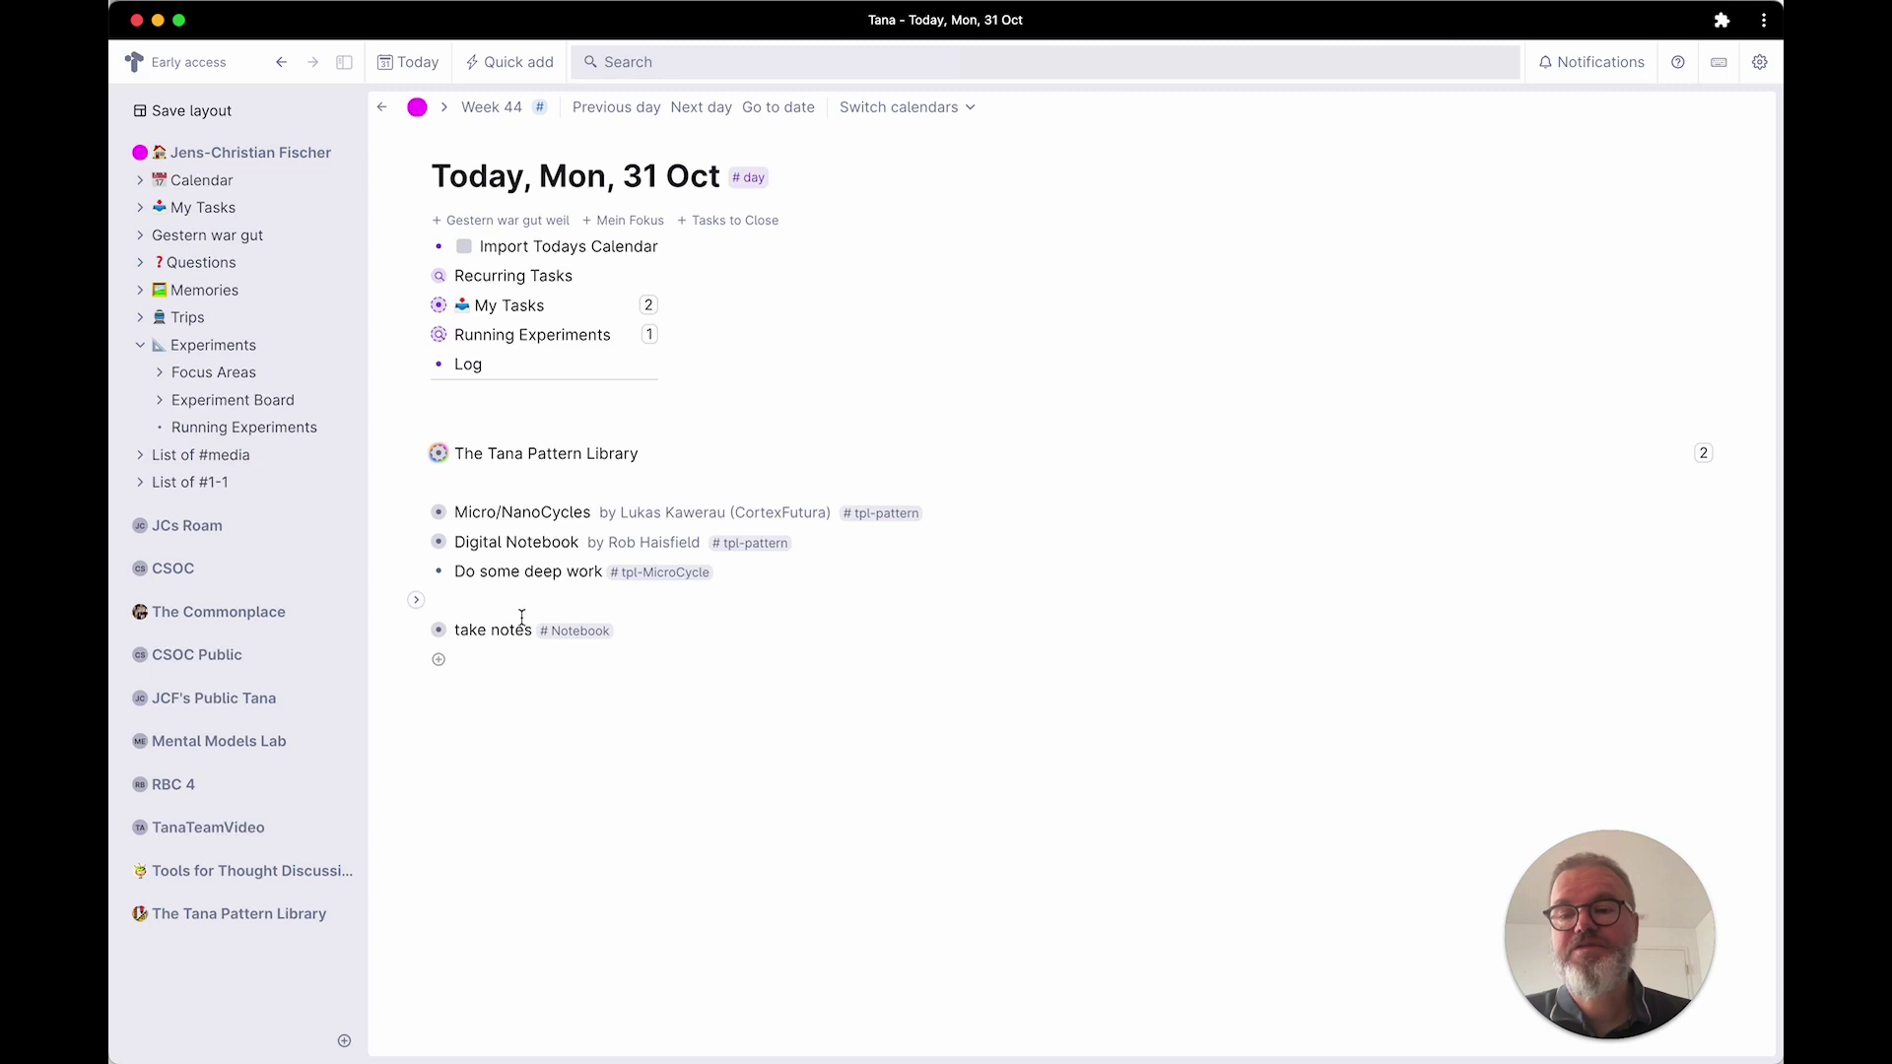
right_click(440, 517)
left_click(490, 763)
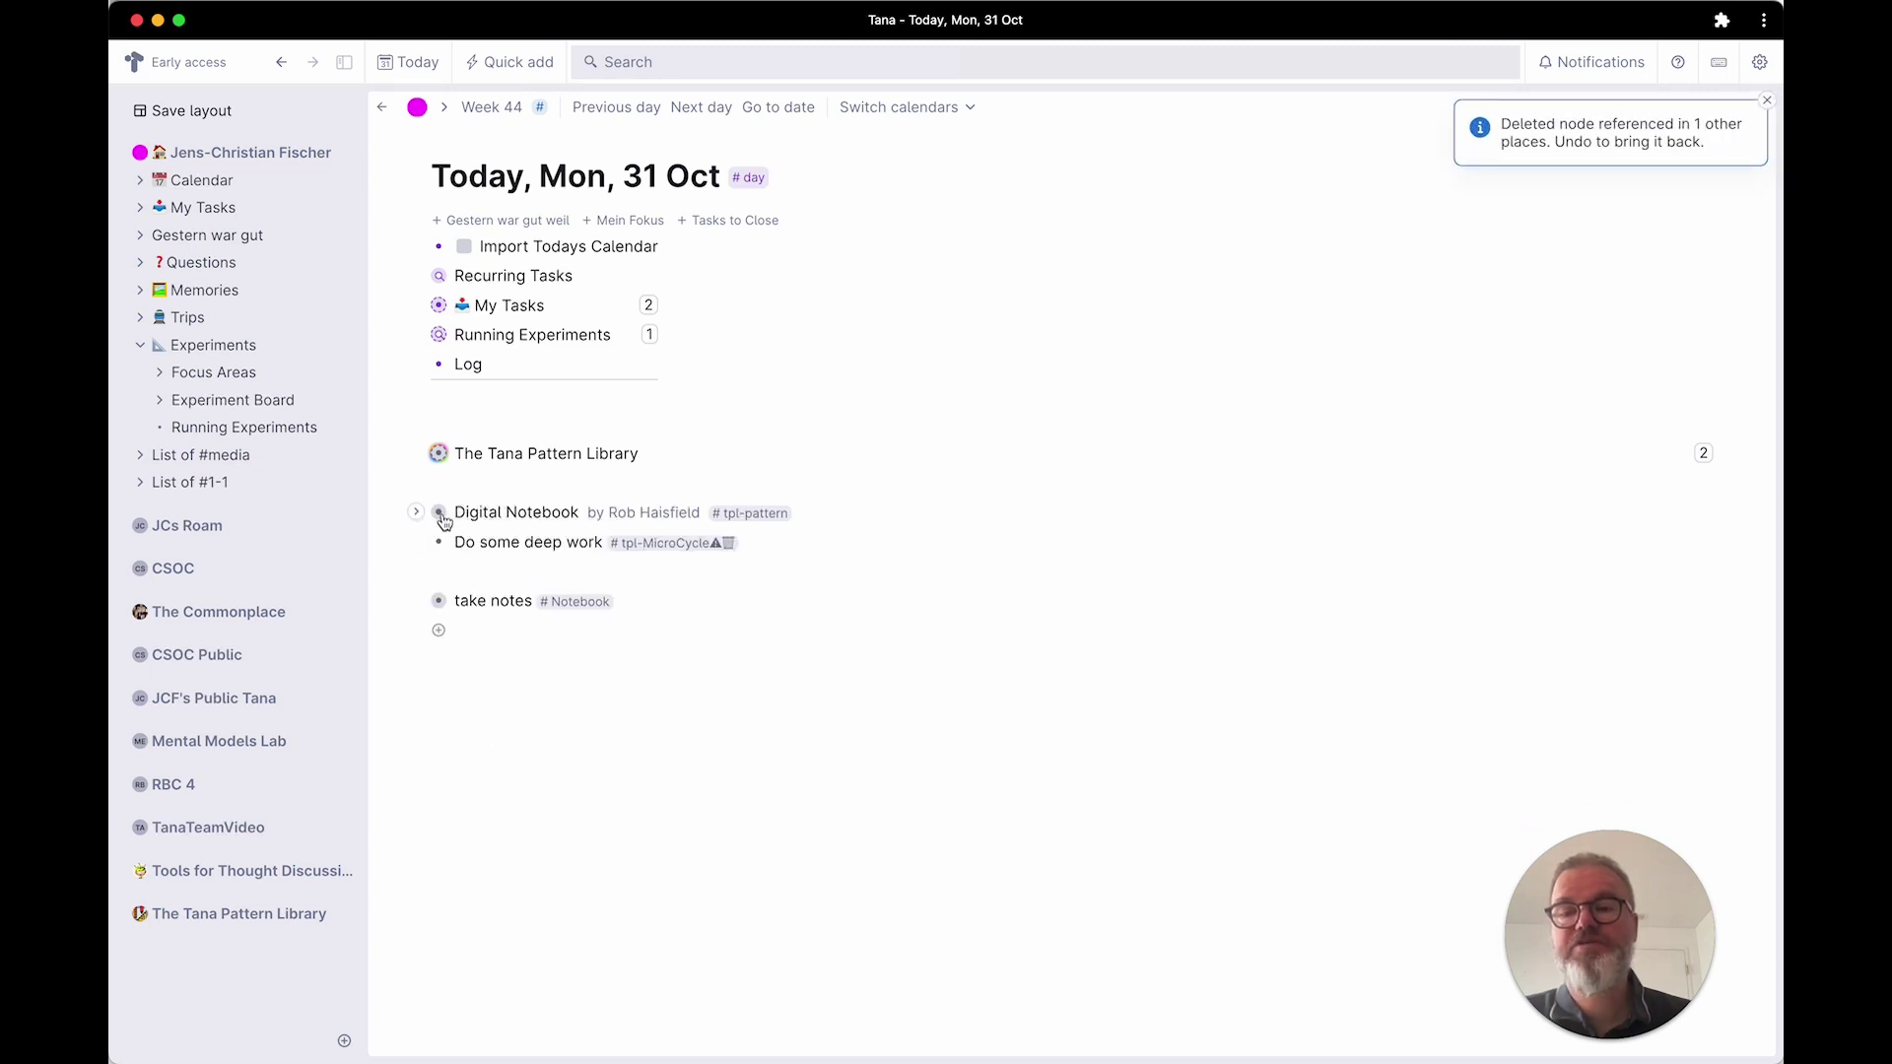
right_click(440, 513)
left_click(498, 763)
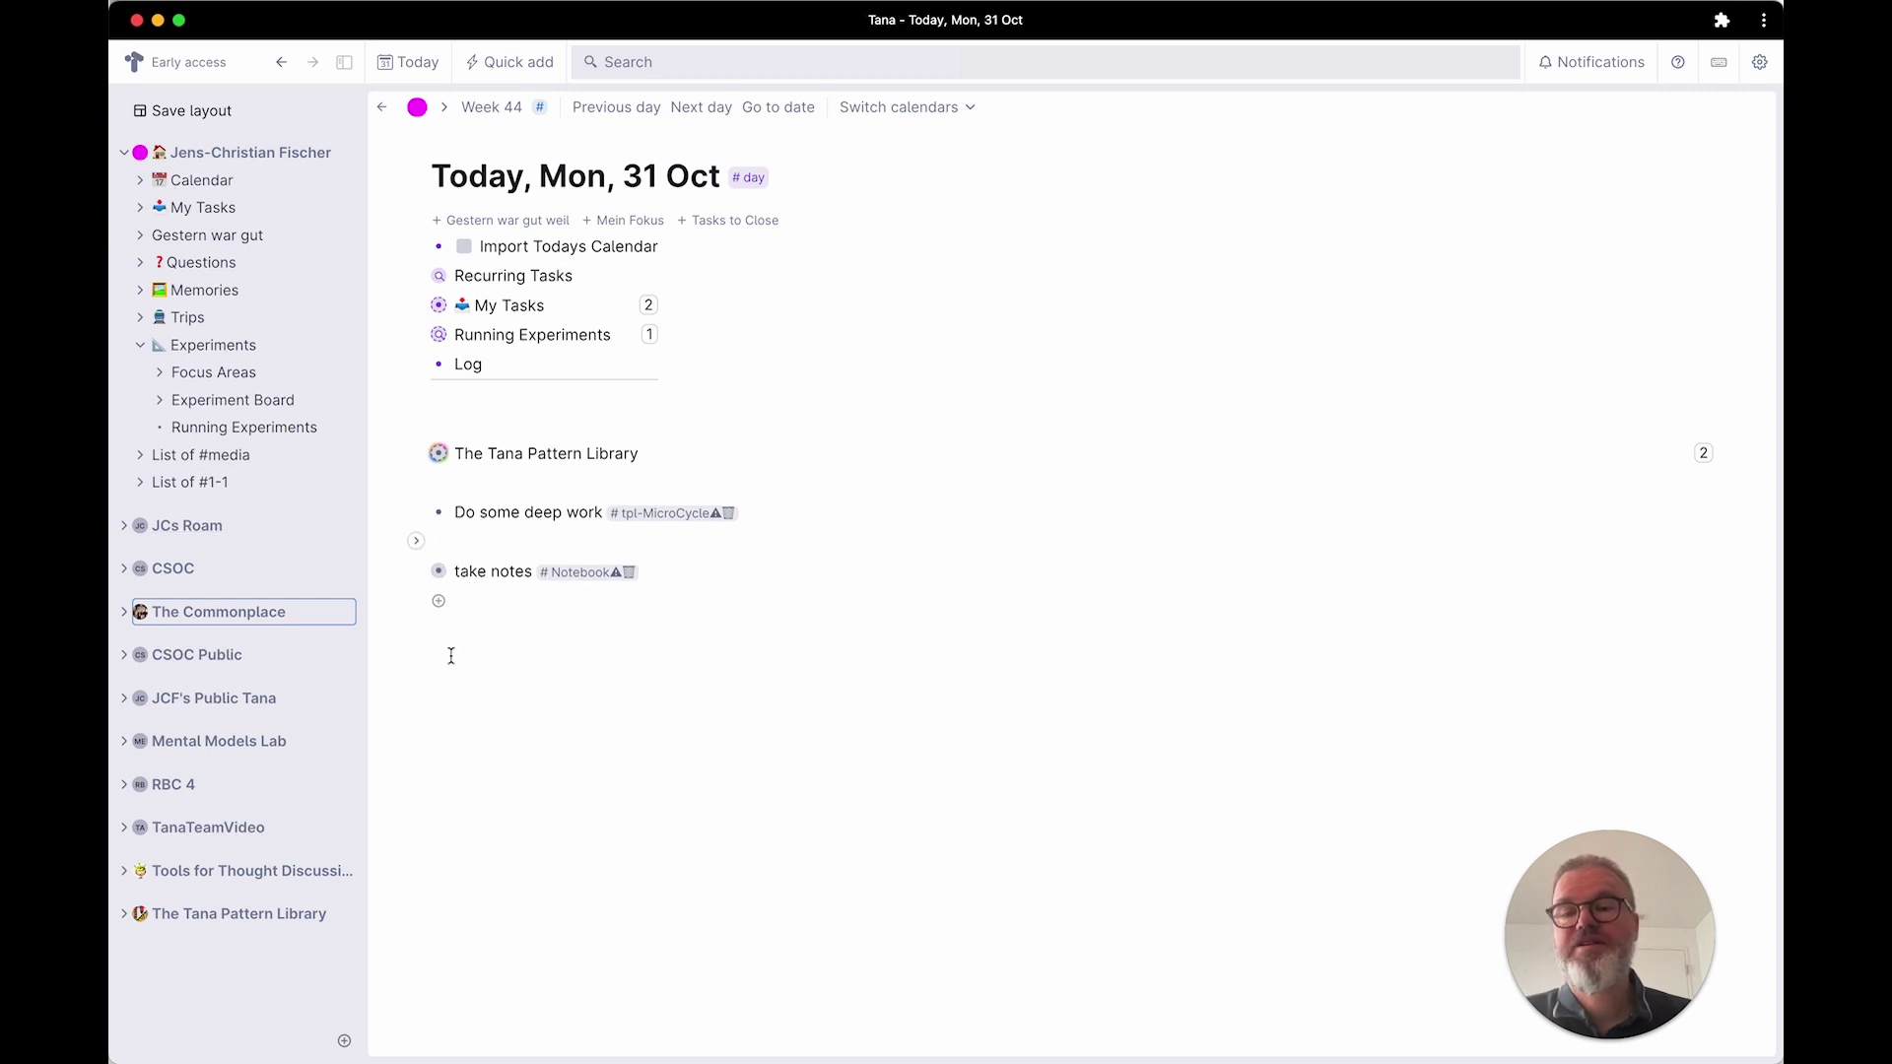
Step: Select the Do some deep work and take notes nodes together and delete them
left_click(418, 574)
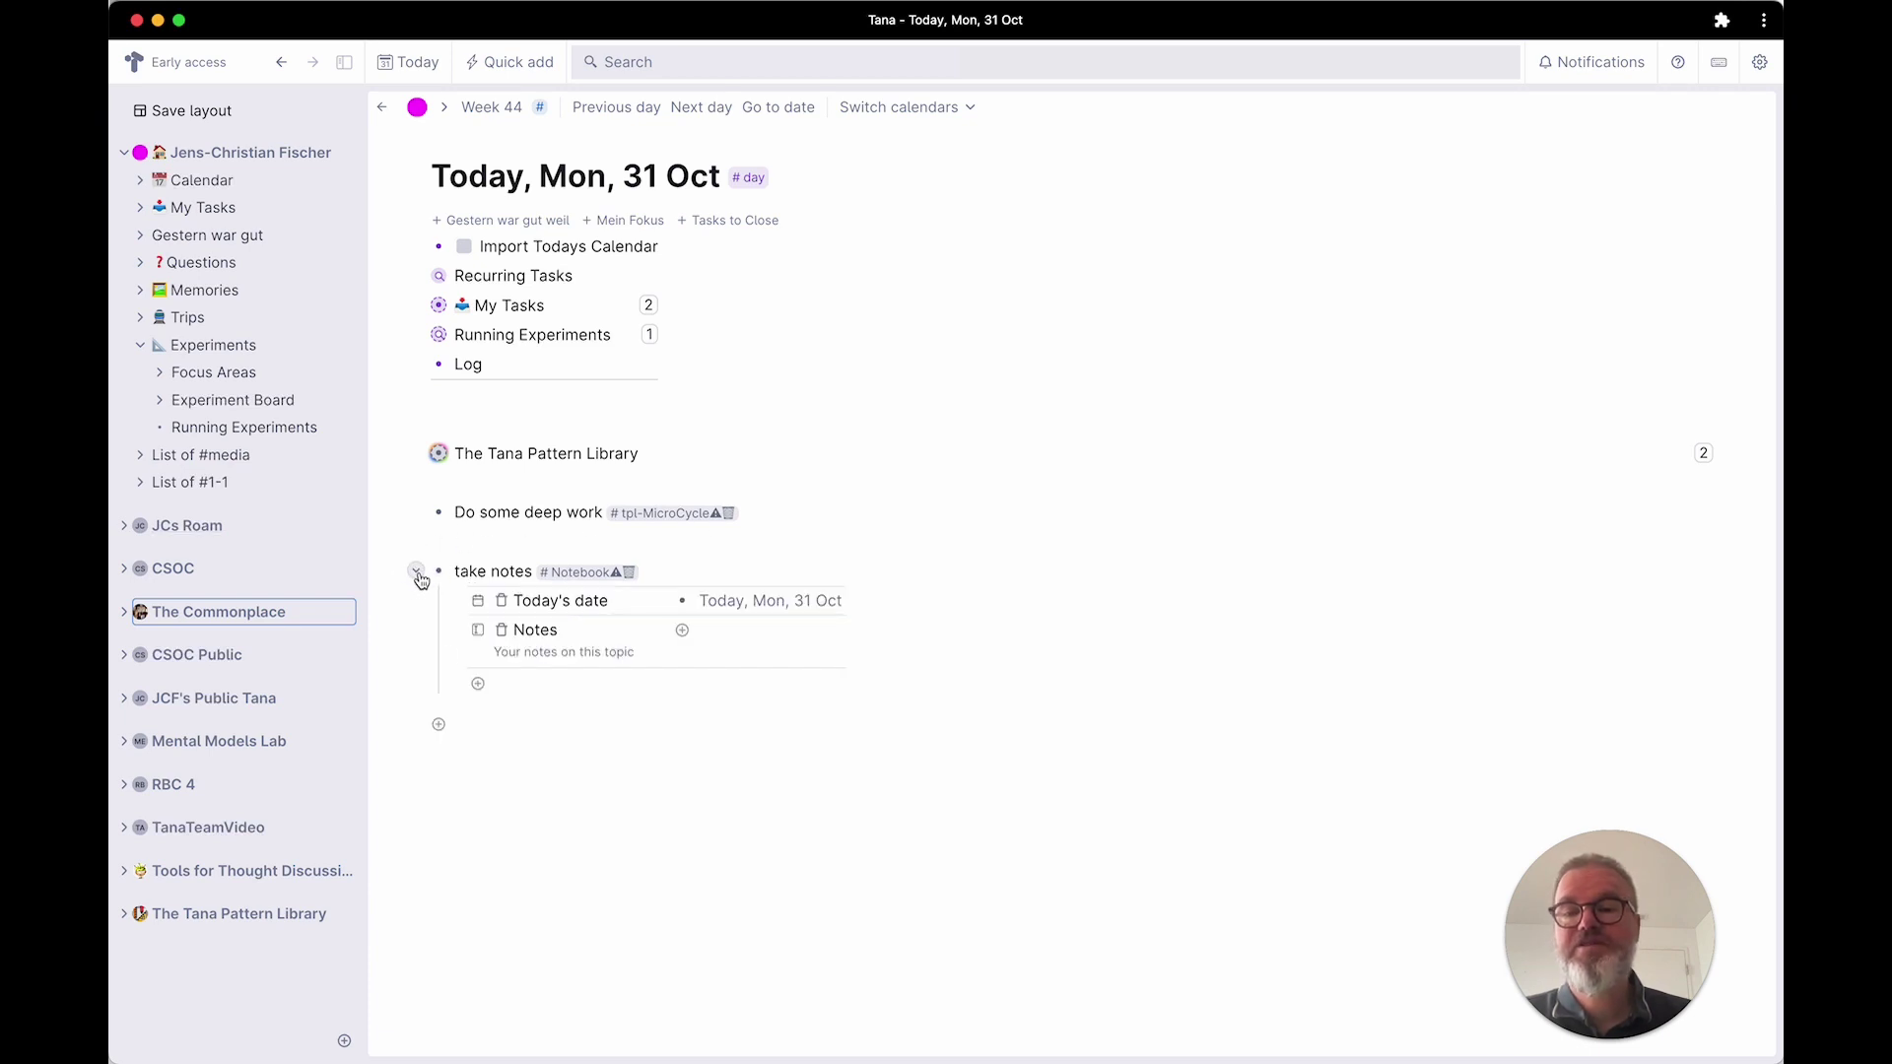
left_click(419, 575)
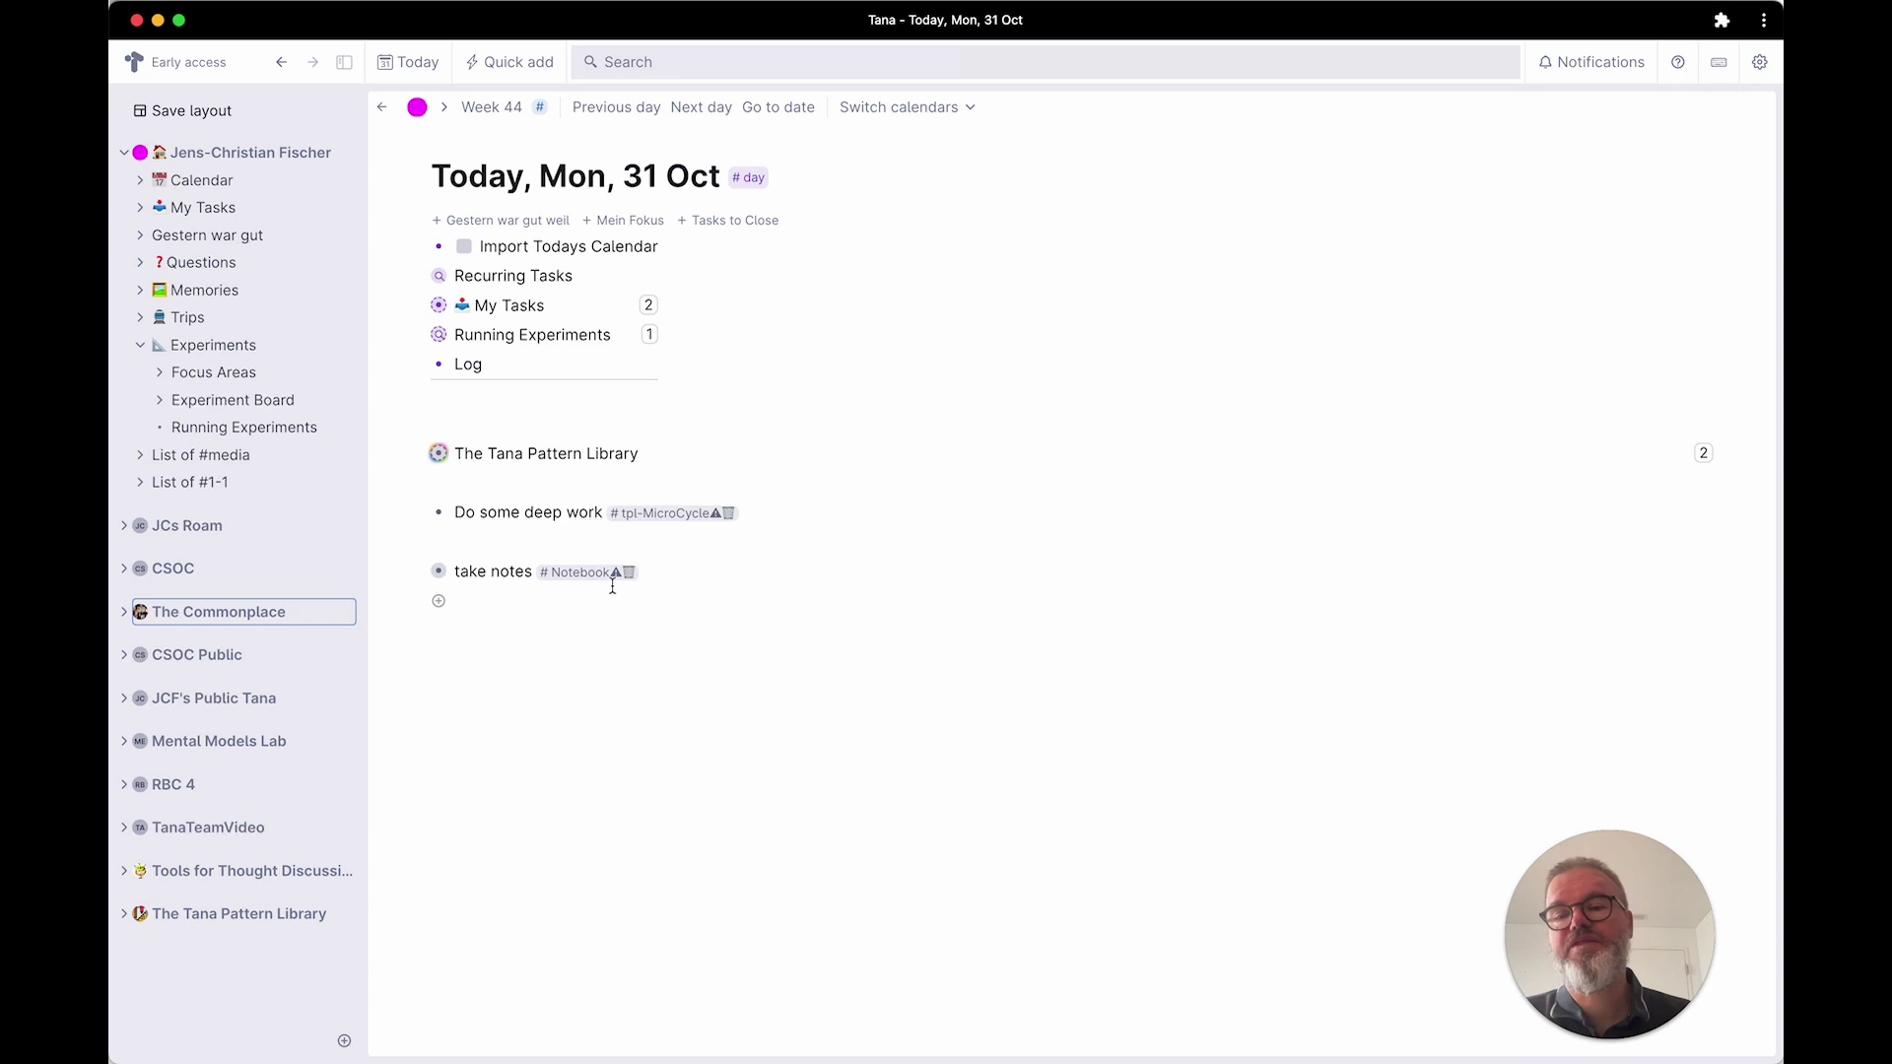
mouse_move(532, 570)
left_click_drag(664, 576, 421, 513)
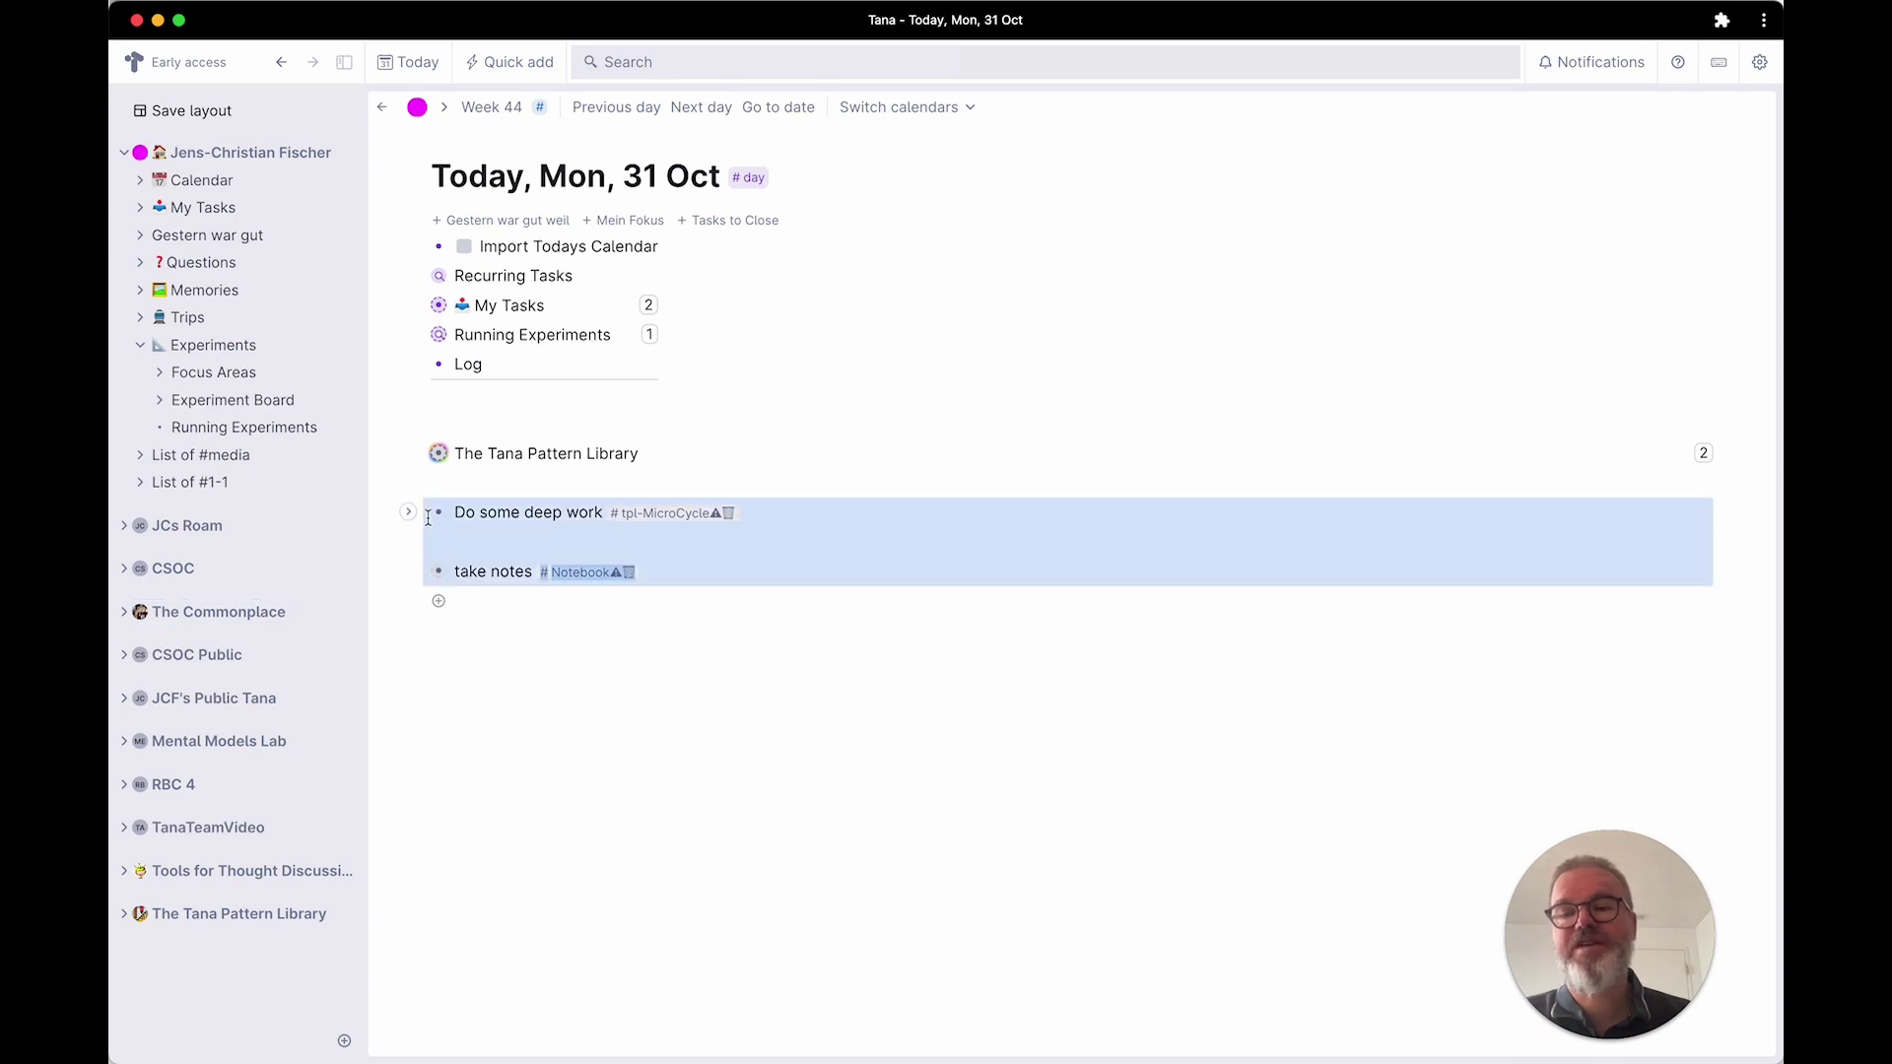
key("BackSpace")
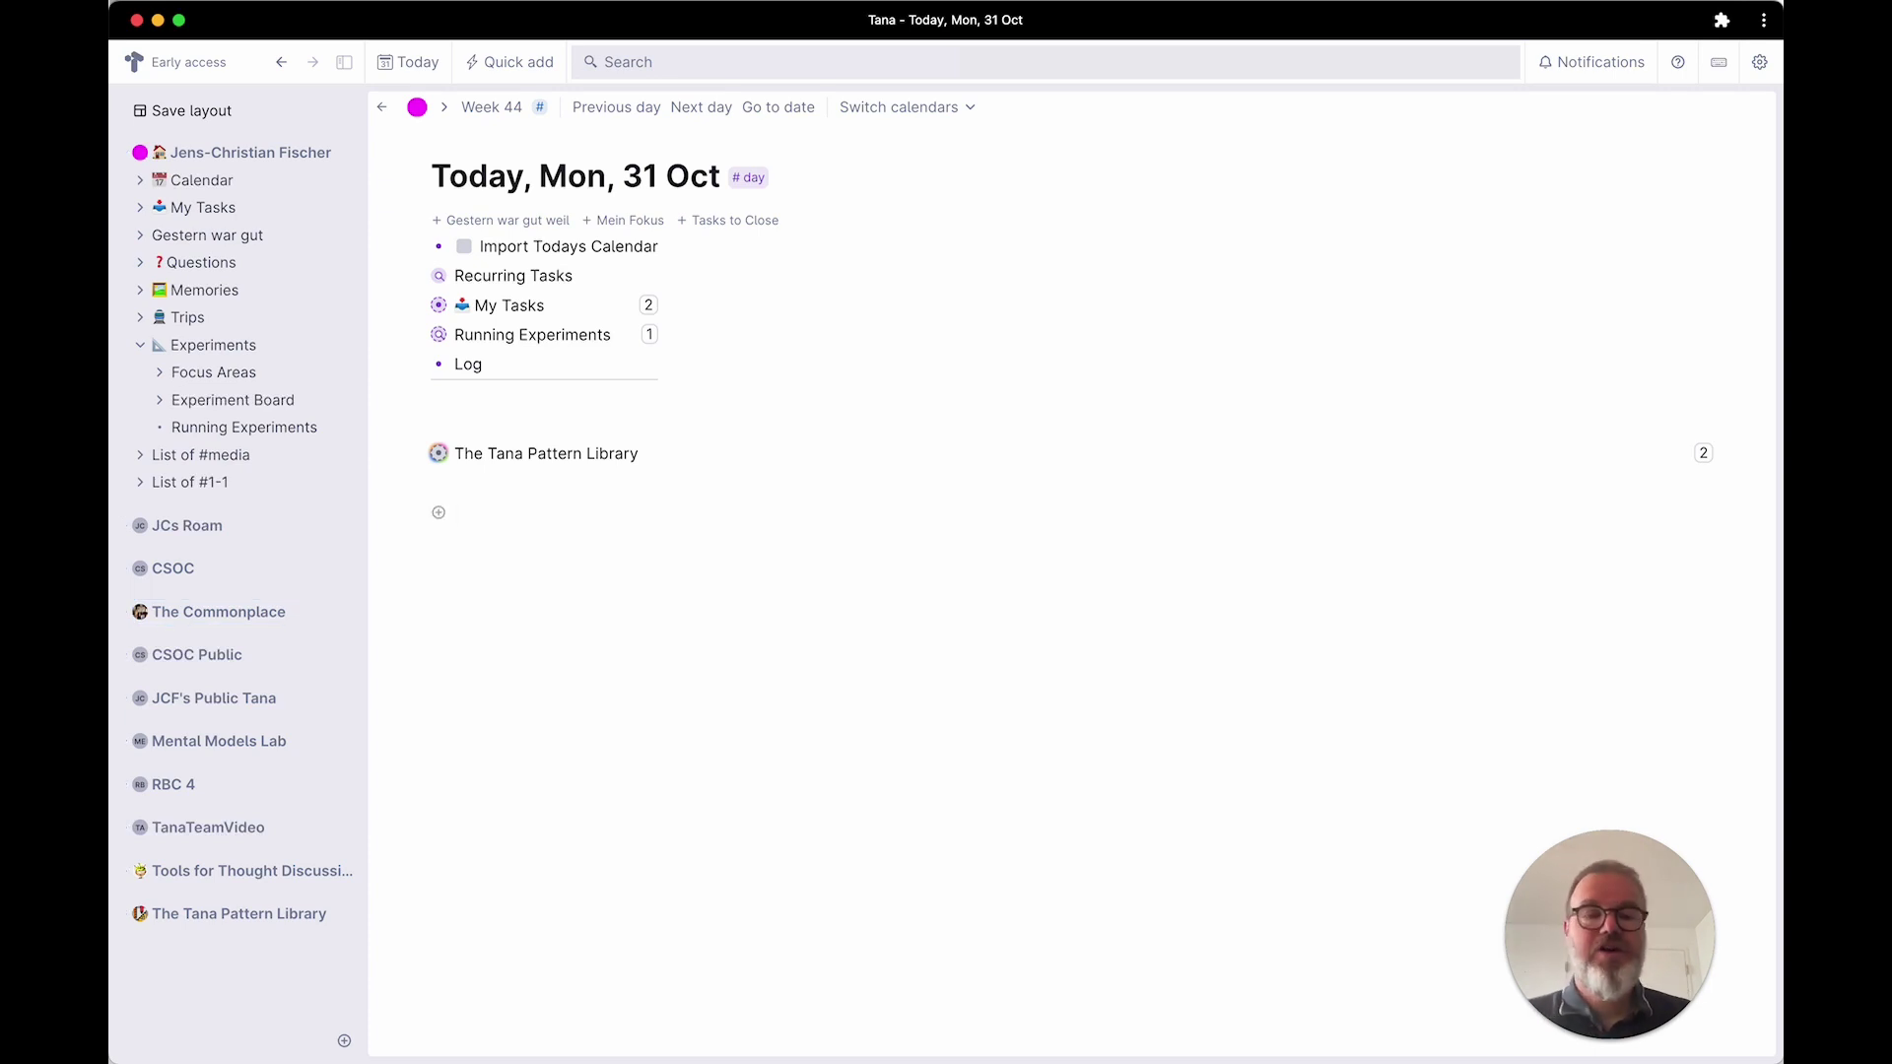